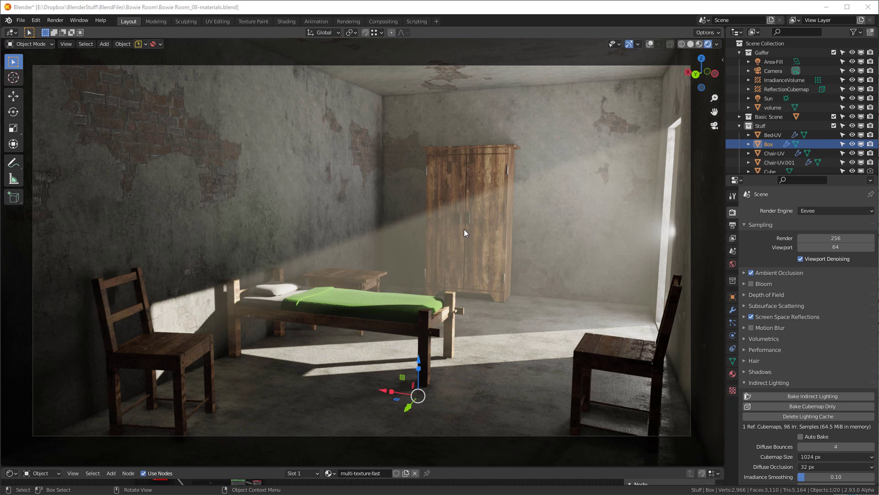
Examine the textured room's brick wall, bedside table, cabinet, bed and sunlit floor from several close and wide viewpoints
middle_click_drag(454, 222, 341, 327)
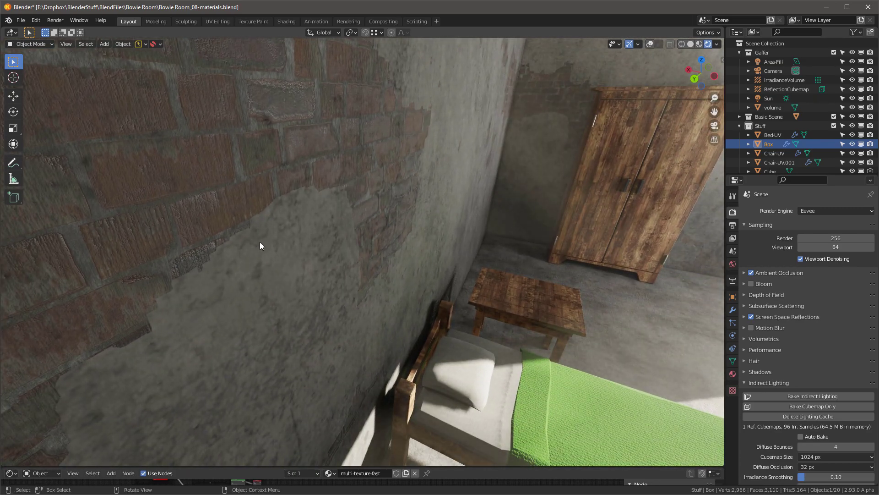
scroll(252, 239, "down", 4)
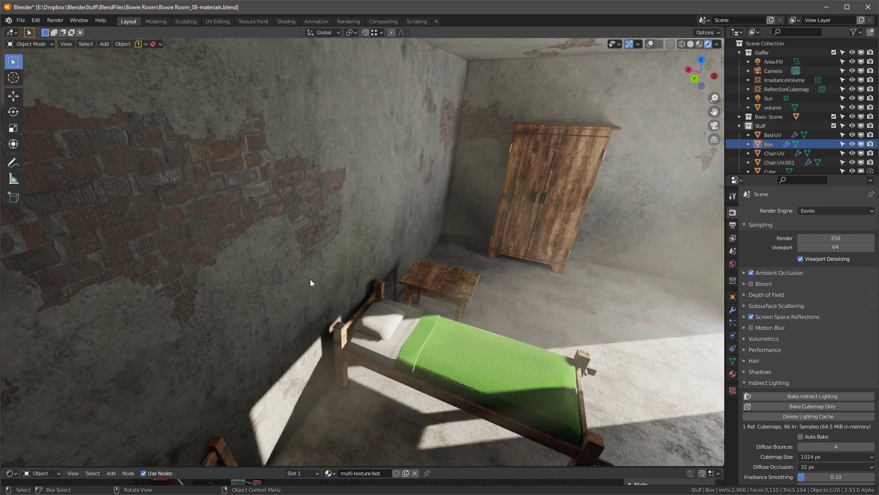
scroll(310, 279, "up", 1)
scroll(502, 292, "up", 2)
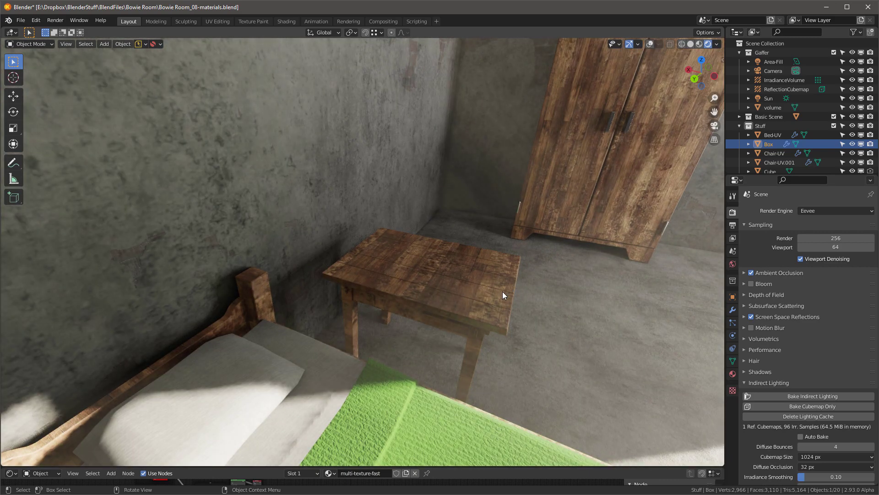
scroll(594, 149, "up", 4)
scroll(522, 225, "down", 3)
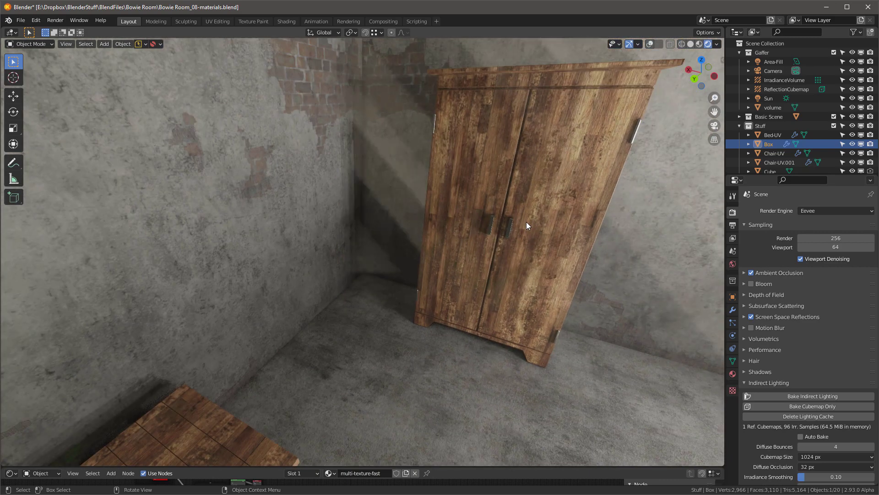
middle_click_drag(549, 309, 463, 249)
scroll(480, 270, "up", 2)
scroll(428, 273, "down", 2)
scroll(498, 254, "down", 5)
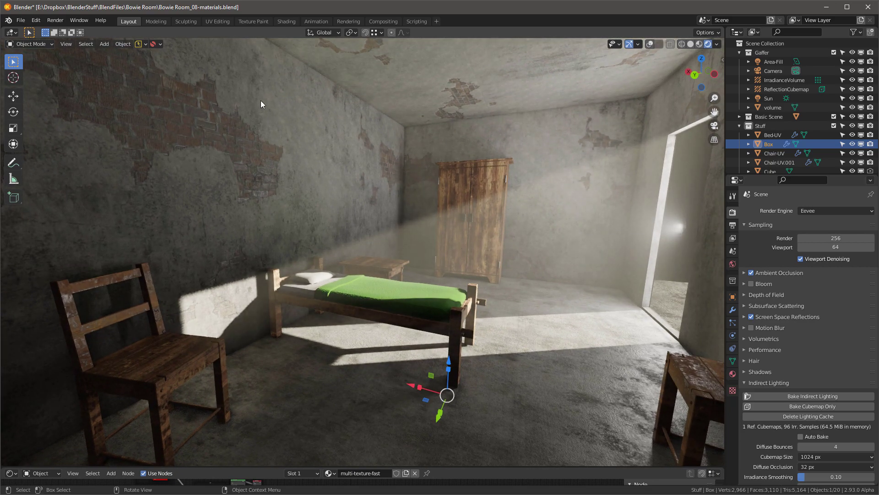
Open the recent file Bowie Room_09-materials.blend
left_click(23, 20)
mouse_move(43, 48)
left_click(149, 57)
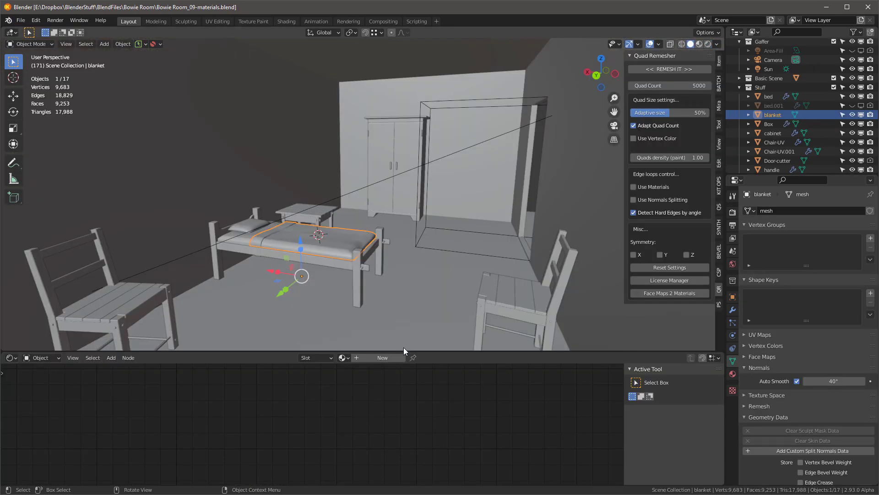
Enlarge the 3D viewport by shrinking the node editor below it, and set the viewport shading to Material Preview
key("z")
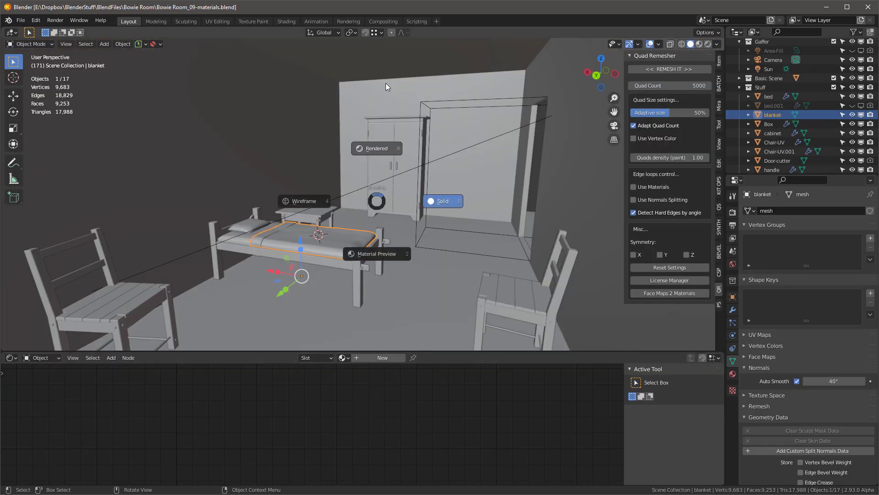
left_click(385, 83)
left_click_drag(442, 351, 455, 458)
key("z")
left_click(384, 369)
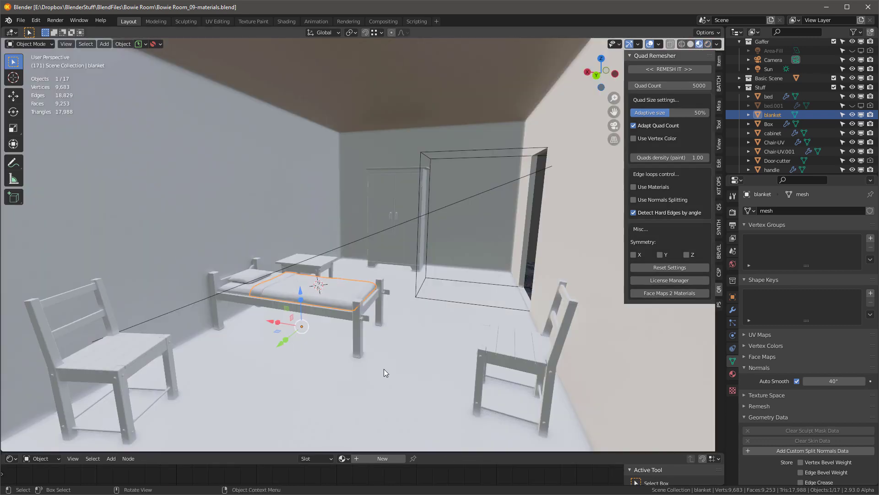
Select the room's Box object from outside the building and show its modifier stack
scroll(338, 255, "down", 6)
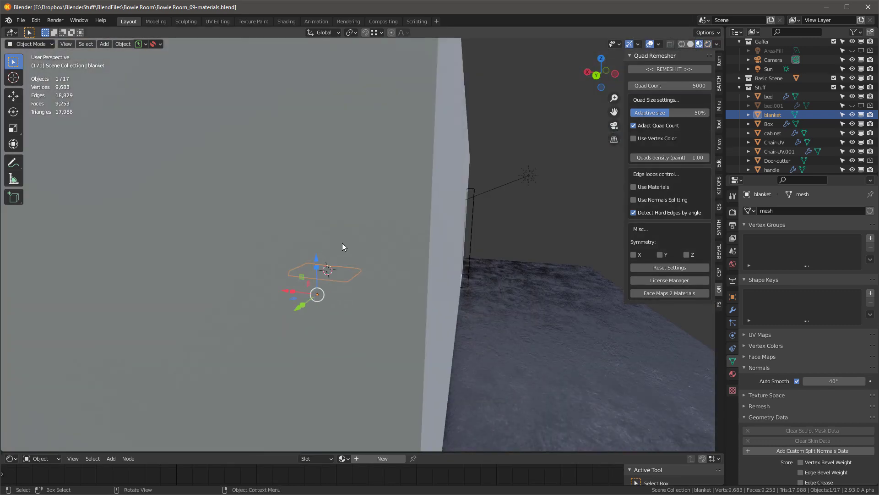
scroll(342, 242, "down", 4)
middle_click_drag(360, 217, 328, 238)
scroll(342, 247, "up", 2)
left_click(343, 247)
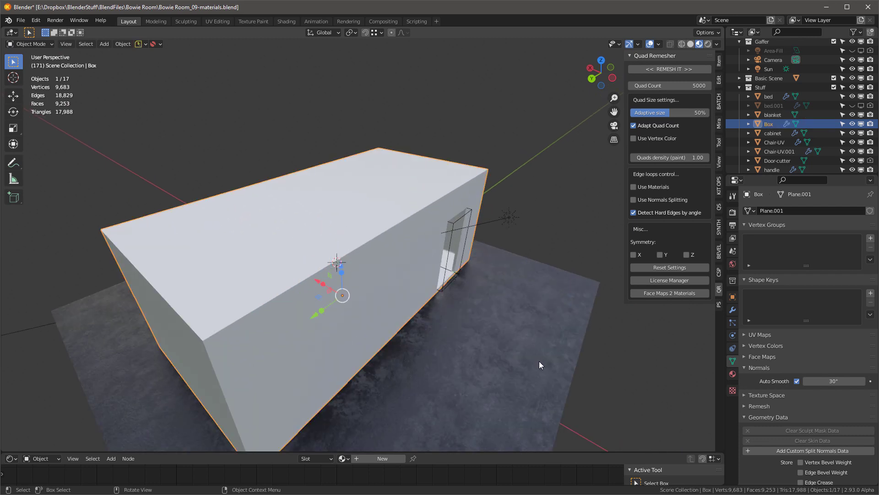
left_click(732, 310)
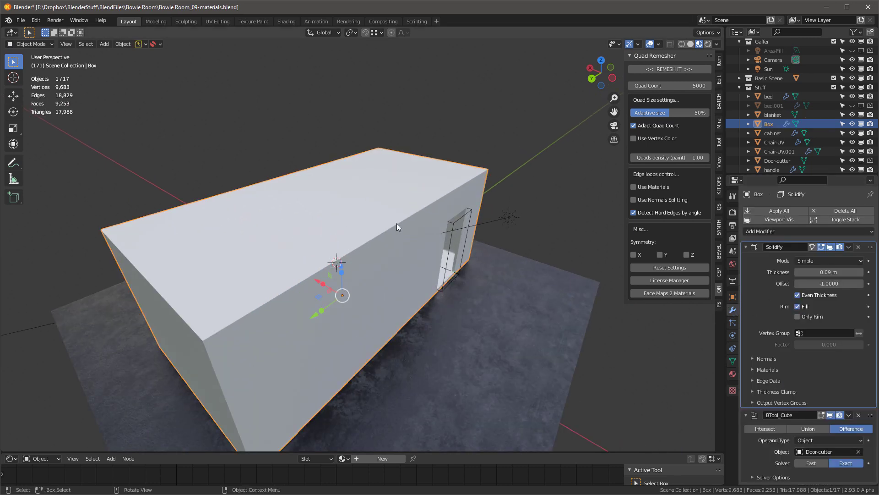
Examine the doorway cut into the side wall of the room from close up outside
scroll(462, 222, "up", 5)
scroll(466, 186, "up", 2)
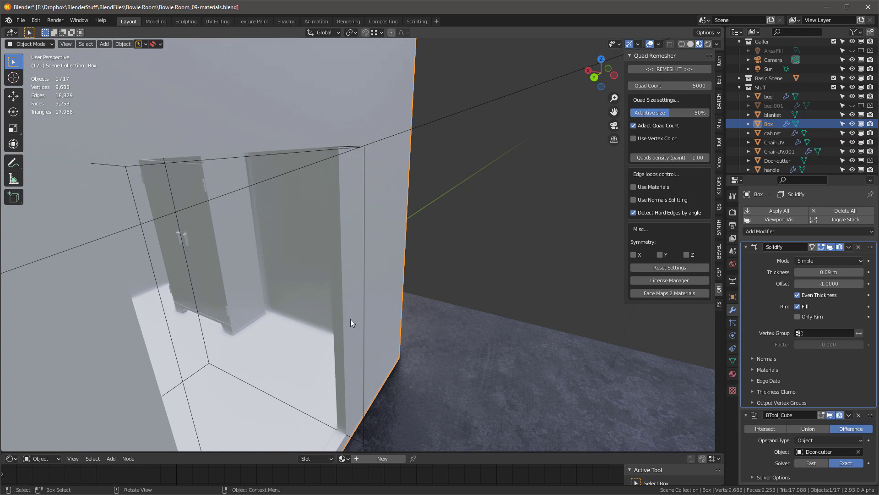
key("z")
mouse_move(347, 318)
middle_mouse_down()
mouse_move(339, 222)
mouse_move(261, 229)
mouse_move(303, 227)
mouse_move(331, 350)
mouse_move(361, 290)
mouse_move(435, 298)
middle_mouse_up()
key("z")
scroll(396, 303, "down", 2)
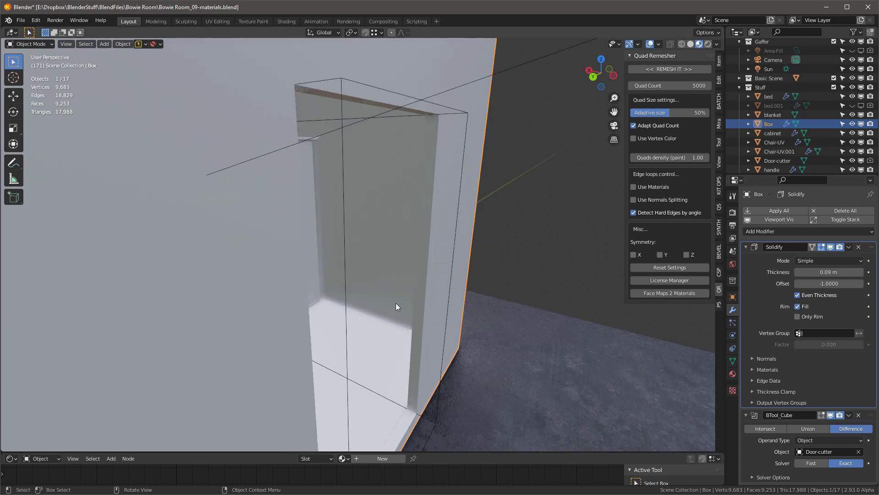
scroll(395, 303, "down", 2)
Try moving the Door-cutter object to shift the doorway opening, leaving it at its original position
left_click(426, 148)
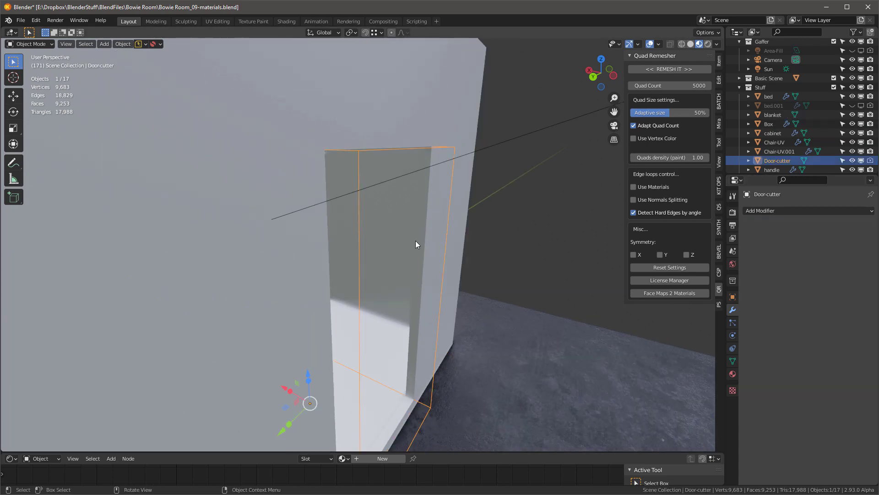
key("g")
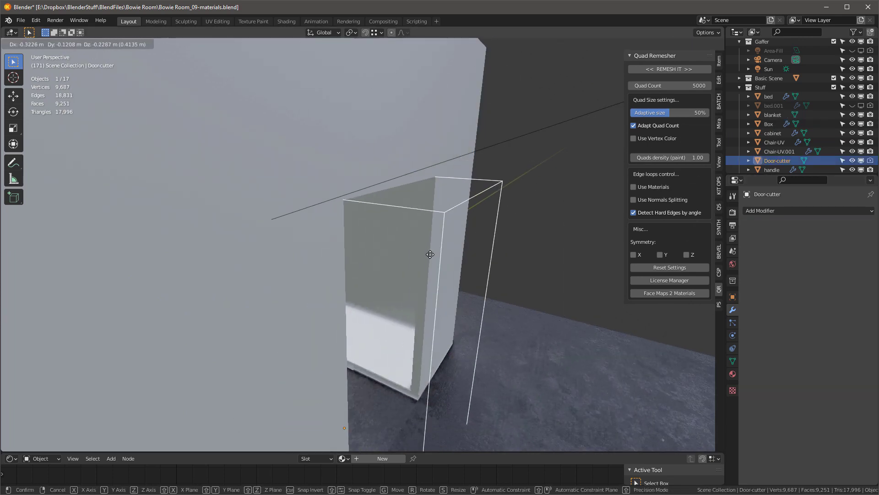
key("Escape")
Inspect the furniture inside the room by selecting the chair, blanket, table, pillow and cabinet in turn
scroll(378, 268, "down", 6)
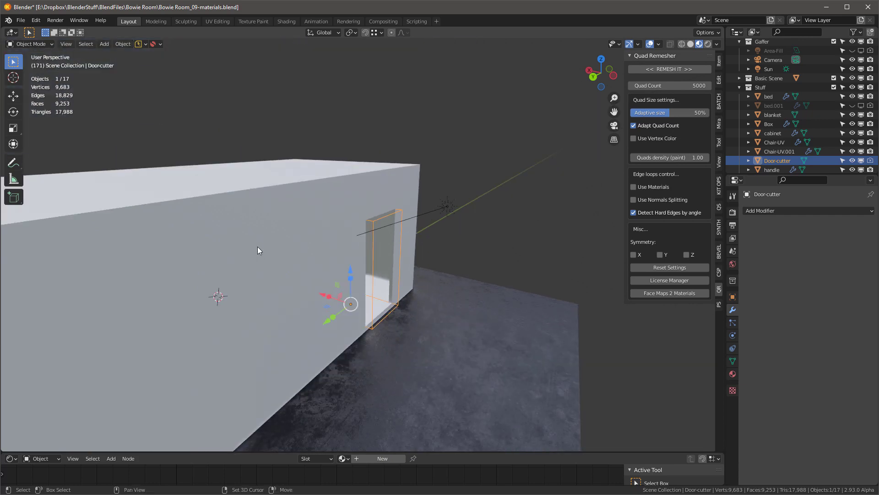
scroll(259, 275, "up", 6)
scroll(270, 270, "down", 8)
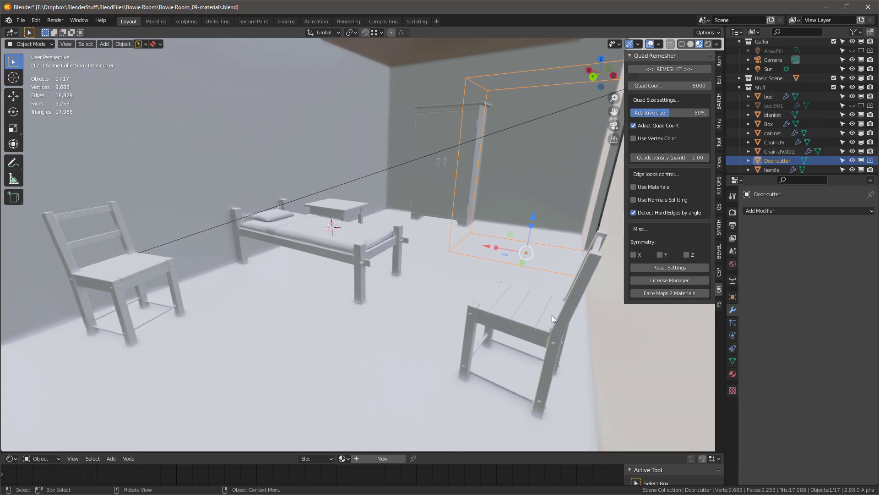
left_click(522, 314)
left_click(342, 232)
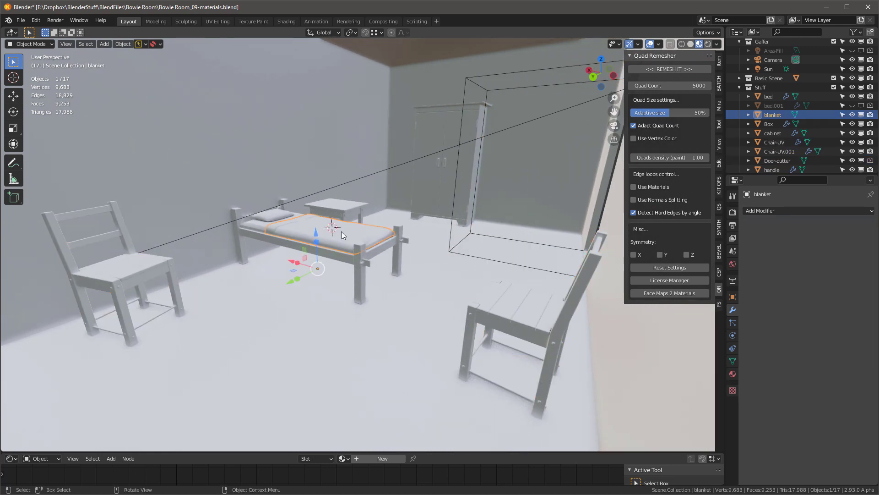
left_click(350, 207)
left_click(291, 229)
left_click(447, 106)
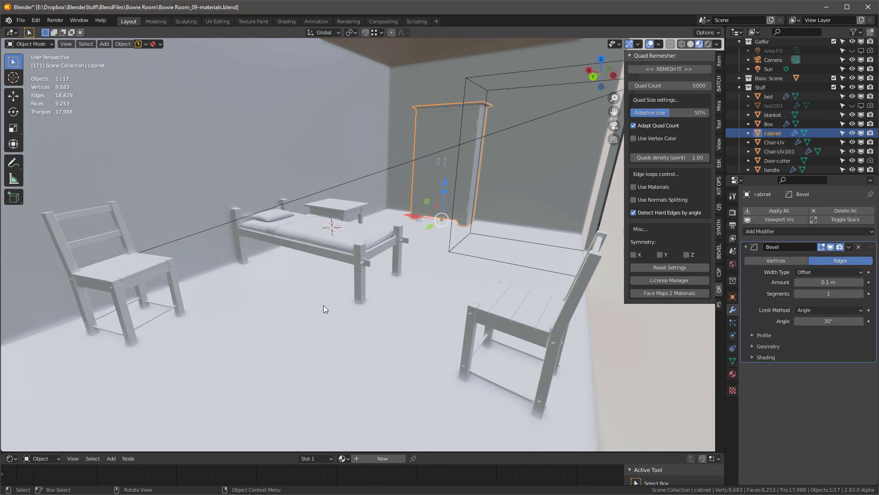
scroll(329, 298, "down", 1)
scroll(330, 296, "up", 1)
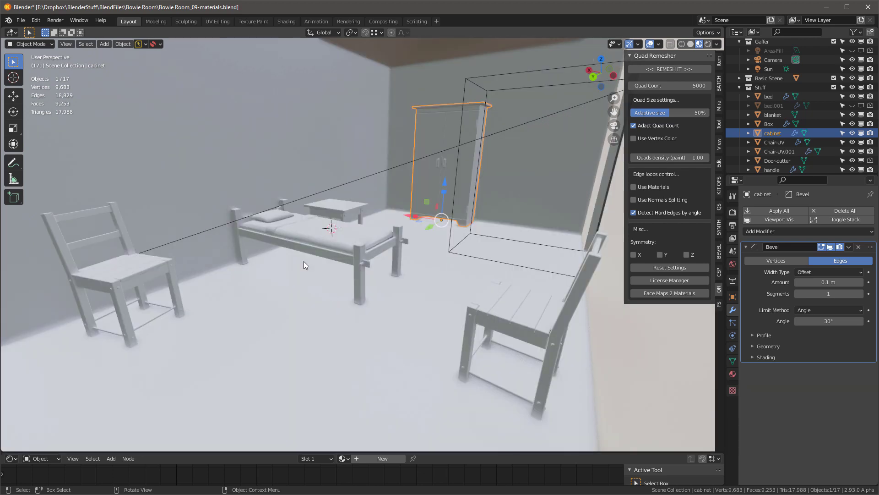
mouse_move(281, 233)
middle_mouse_down()
mouse_move(306, 236)
mouse_move(276, 235)
middle_mouse_up()
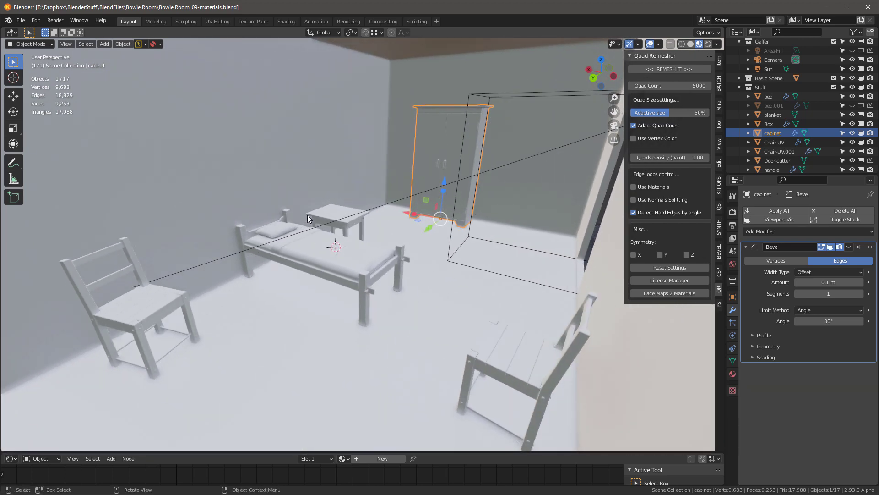
scroll(331, 199, "down", 1)
scroll(331, 192, "up", 2)
scroll(329, 192, "down", 1)
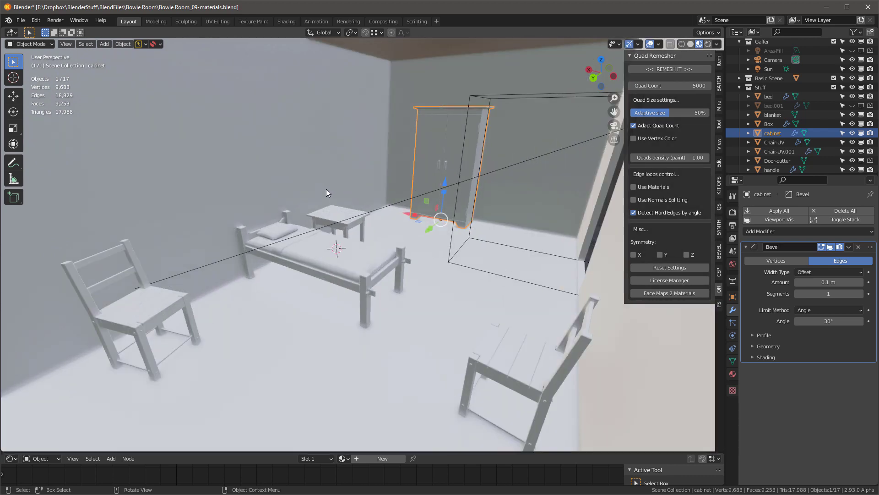
scroll(320, 188, "up", 1)
scroll(326, 193, "down", 1)
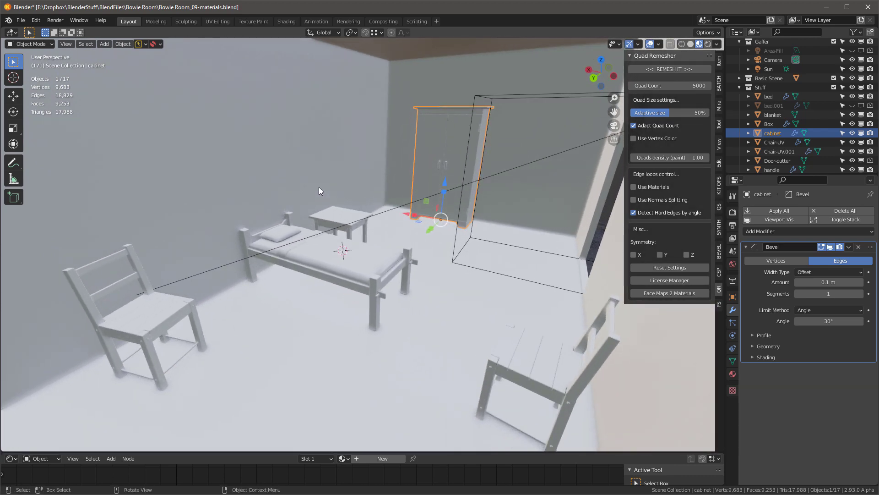
View the room through the scene camera with the viewport in Rendered shading
key("KP_0")
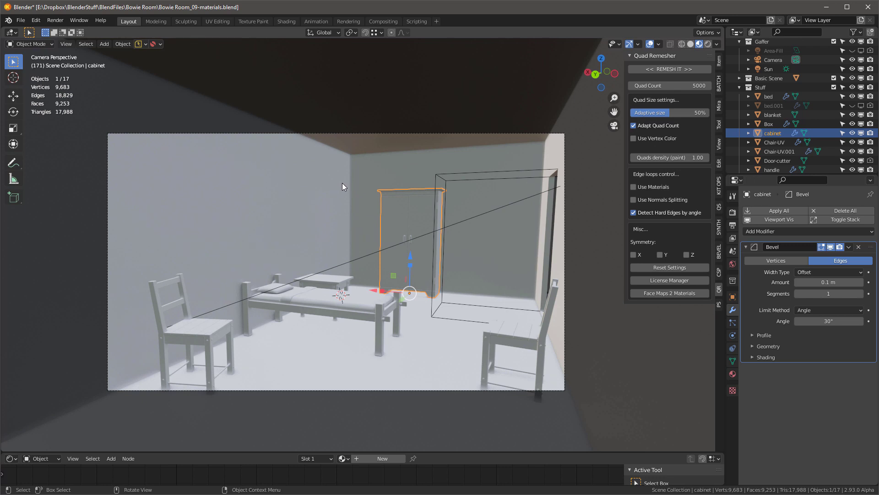
scroll(461, 264, "up", 2)
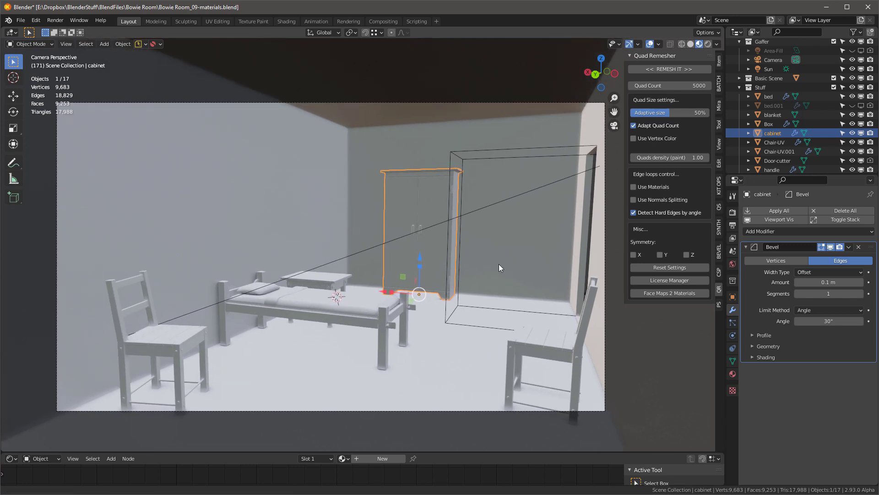
key("z")
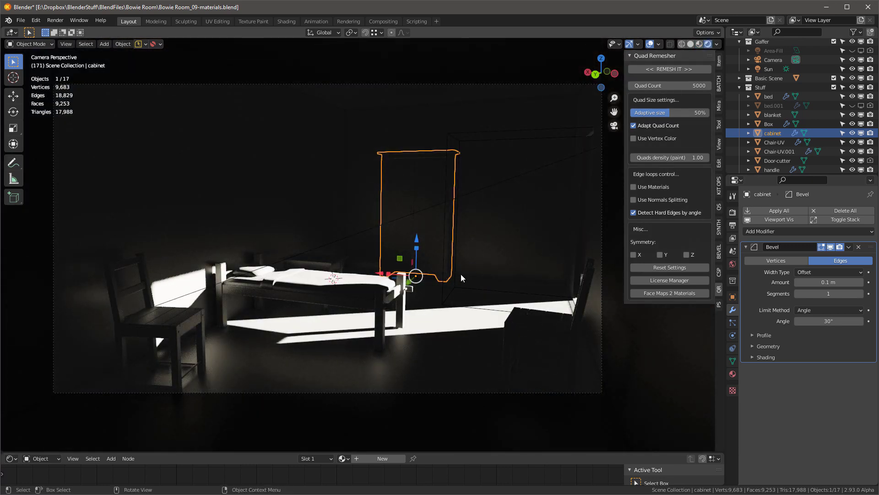
Select the room box, then the Sun light, and look at where the light sits relative to the camera frame
left_click(496, 98)
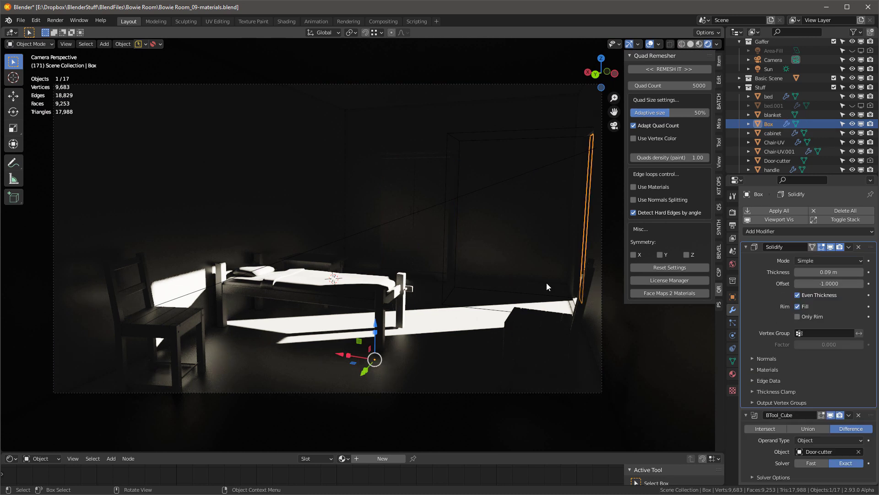
left_click(767, 68)
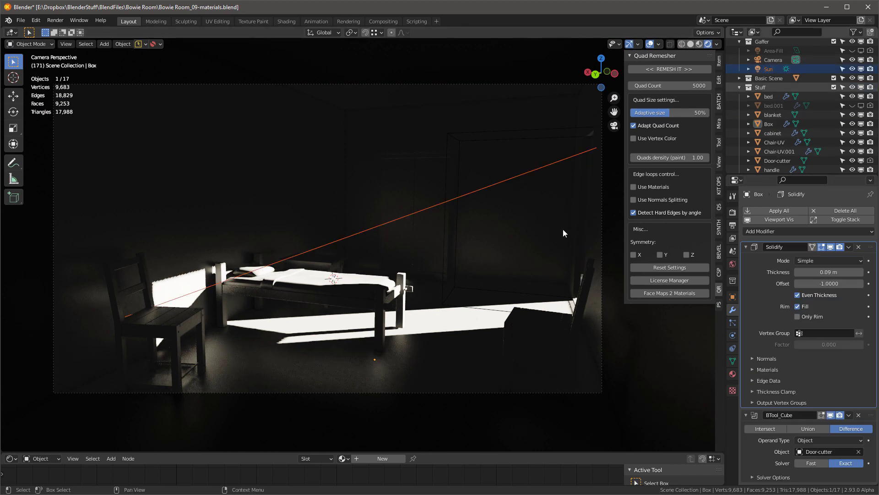
scroll(322, 318, "down", 3)
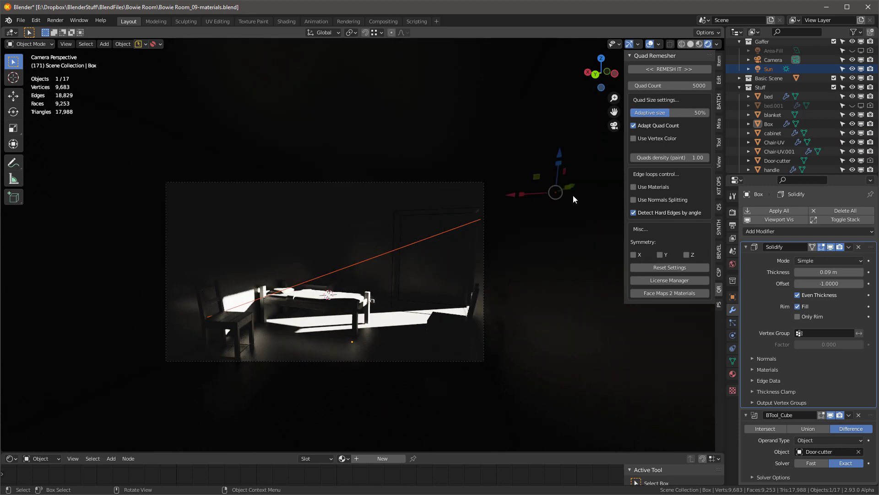
scroll(390, 303, "up", 3)
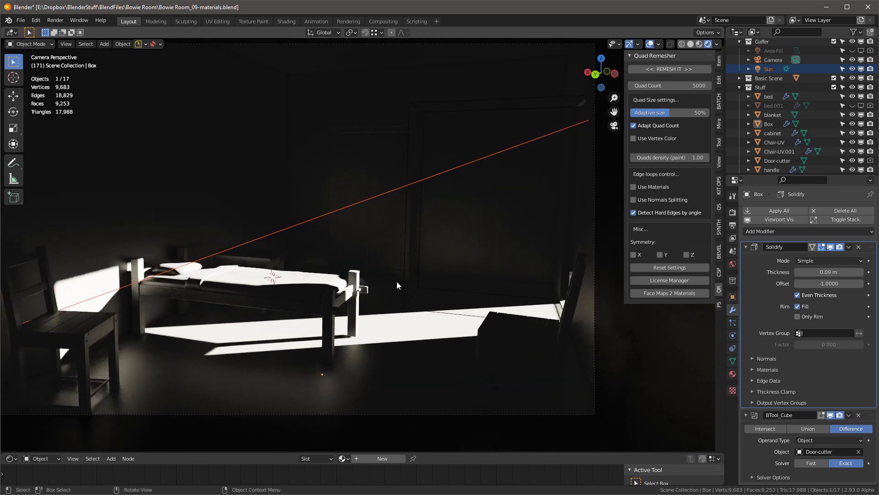
middle_click_drag(388, 282, 411, 282, "shift")
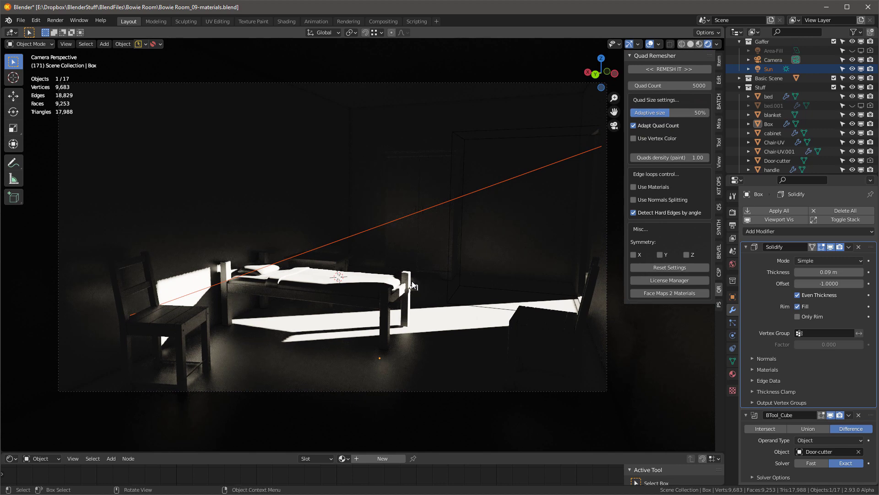
Switch the render engine to Cycles and set its viewport samples to 32
left_click(733, 212)
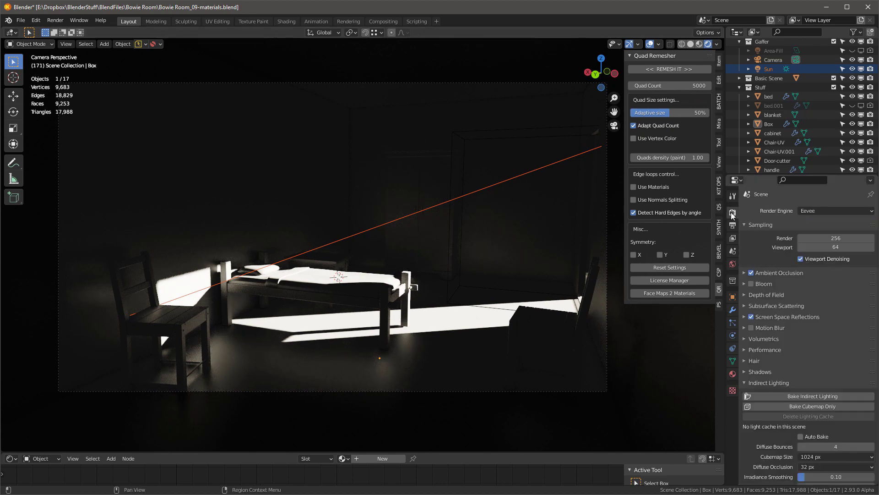
left_click(820, 211)
left_click(813, 242)
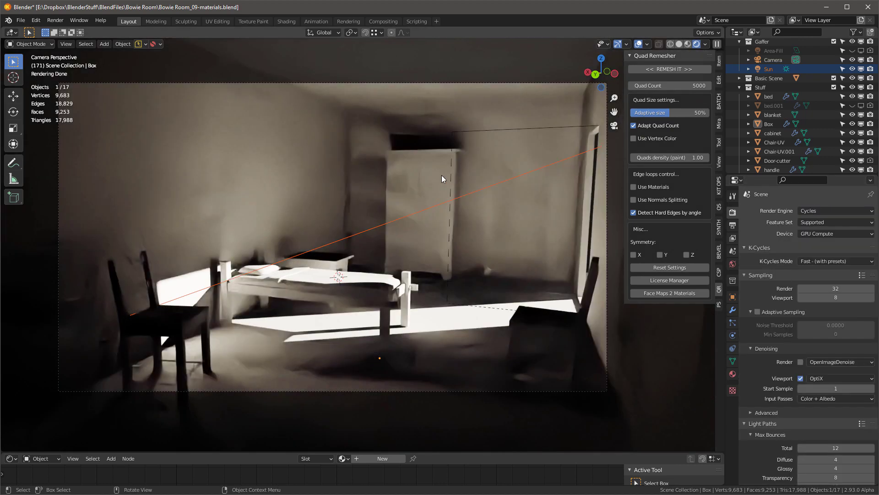
double_click(835, 297)
type("32")
key("Return")
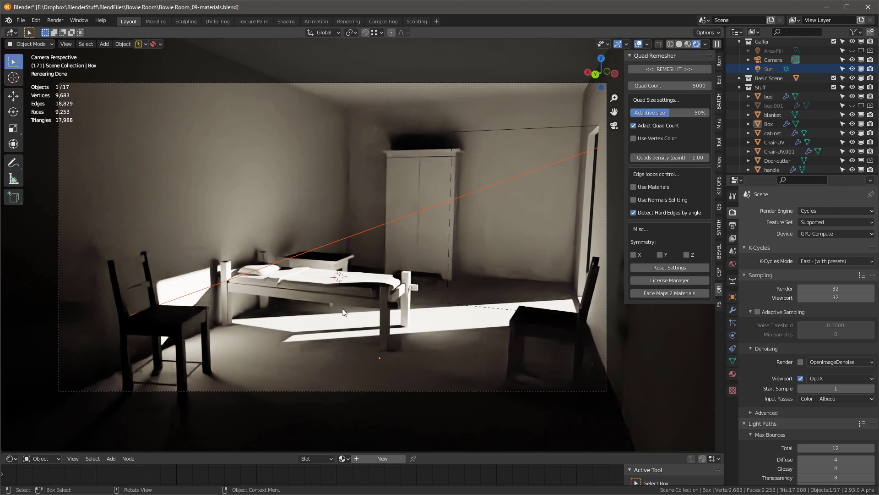
Switch the render engine back to Eevee
left_click(813, 209)
left_click(815, 220)
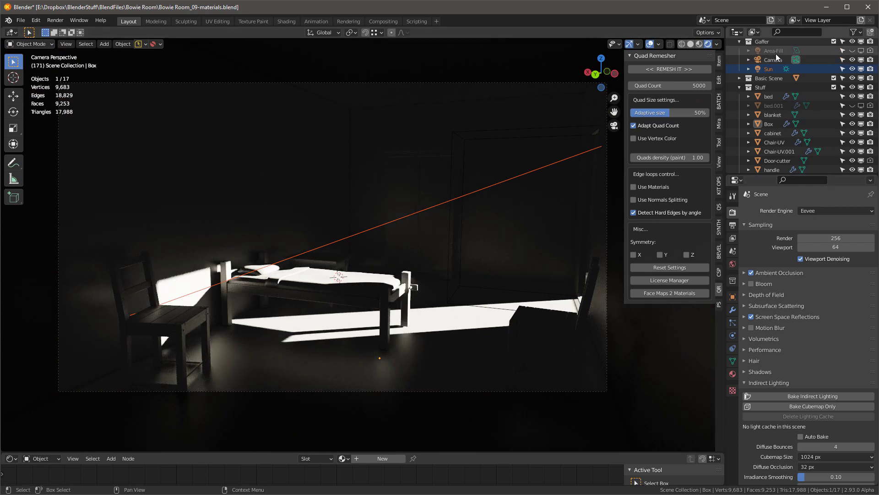
Enable the Area-Fill light in both the viewport and the render
left_click(850, 50)
left_click(859, 49)
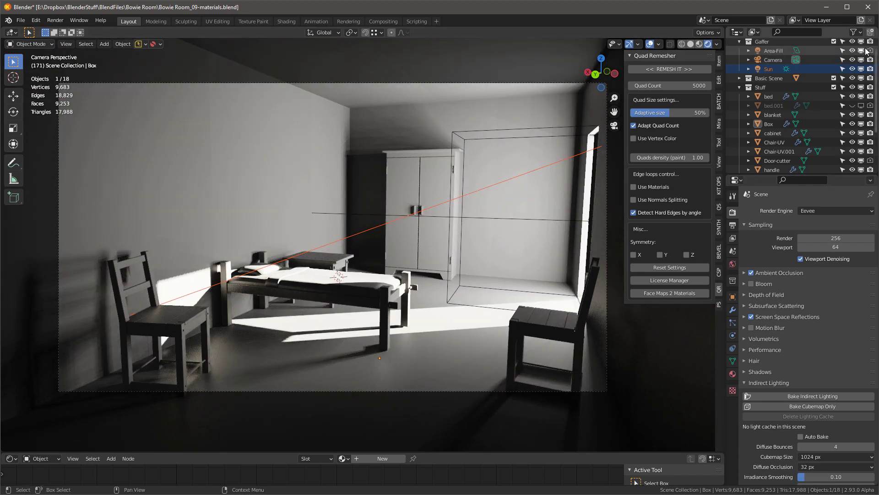
left_click(869, 49)
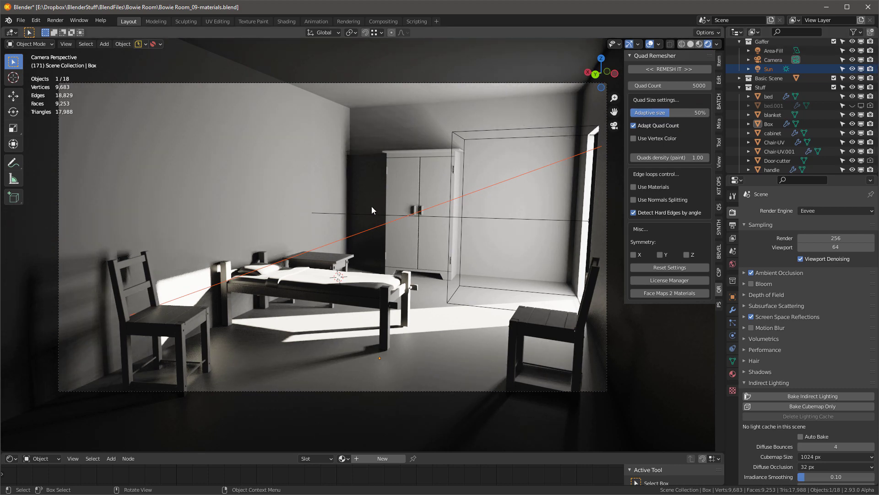
Select the Area-Fill light and examine its placement at the door opening and its light settings in wireframe and rendered shading
middle_click_drag(375, 196, 347, 202)
scroll(346, 199, "down", 1)
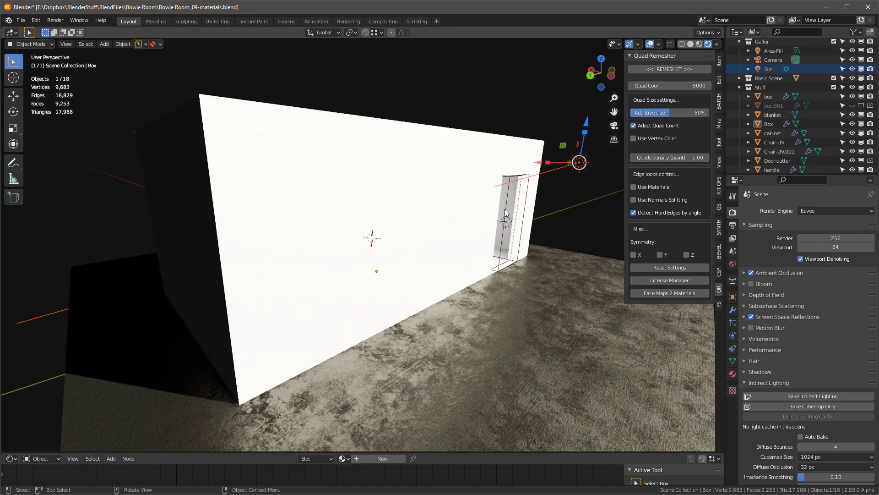
scroll(508, 207, "up", 2)
left_click(759, 50)
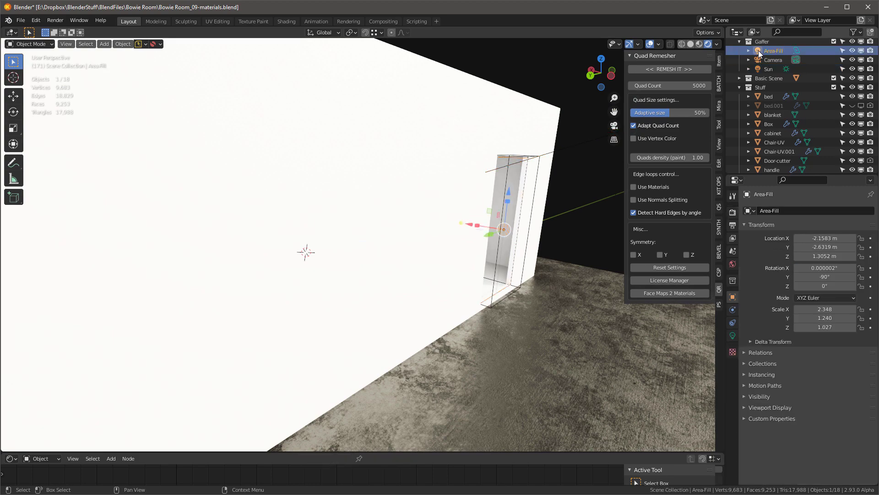
middle_click_drag(436, 220, 406, 228)
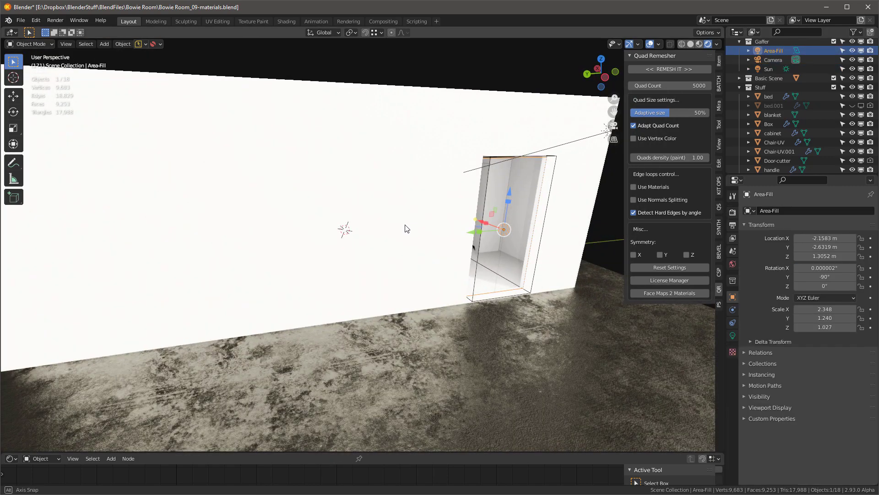
key("shift+z")
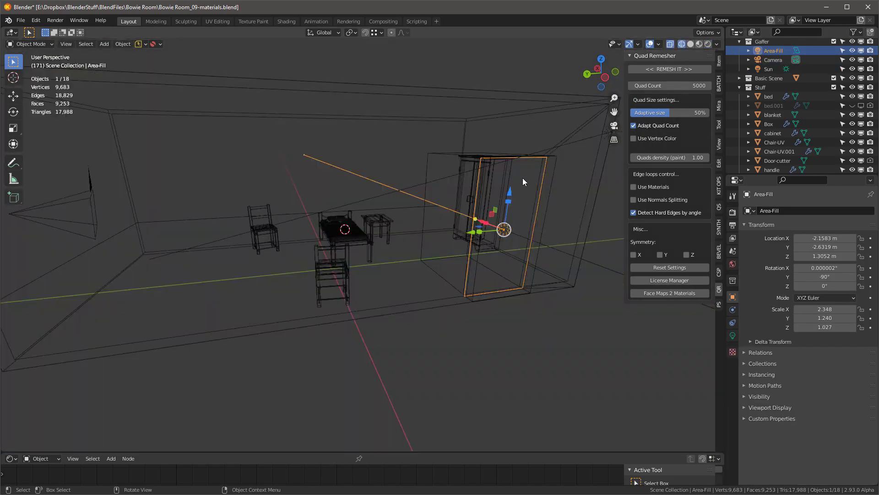
middle_click_drag(361, 227, 448, 245)
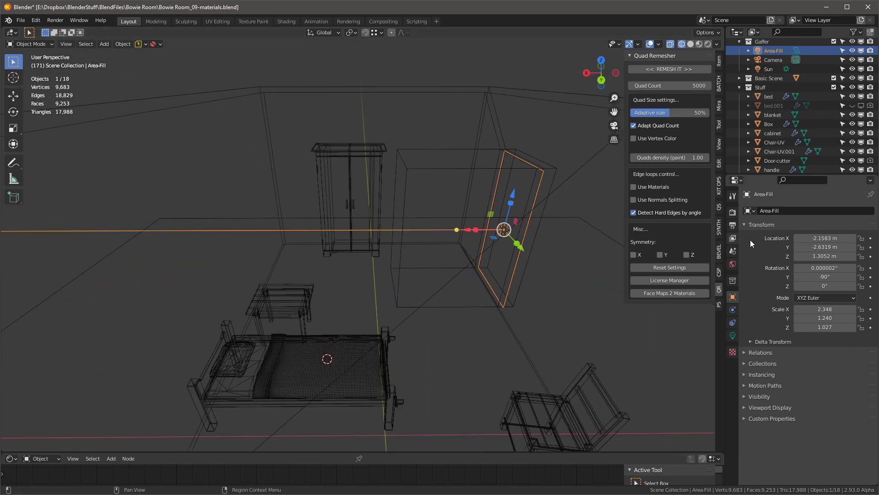
left_click(733, 336)
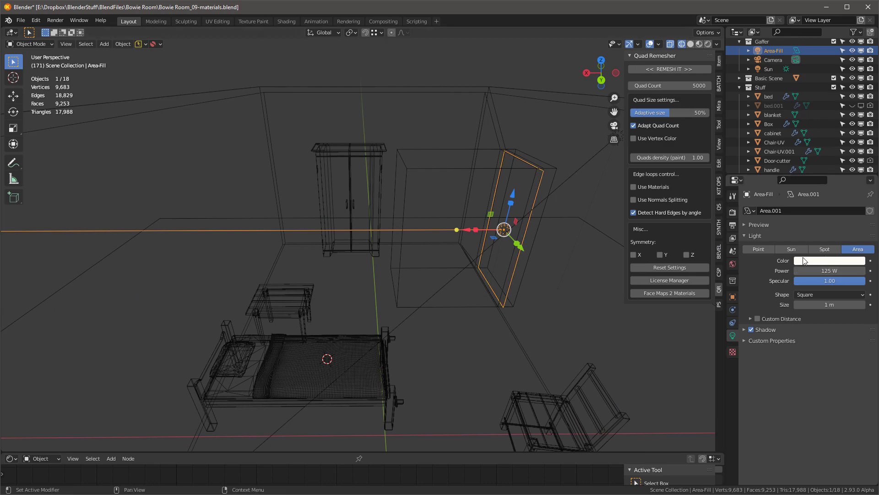
key("shift+z")
mouse_move(404, 245)
middle_mouse_down()
mouse_move(460, 229)
mouse_move(439, 208)
mouse_move(460, 205)
mouse_move(453, 211)
mouse_move(438, 183)
mouse_move(424, 196)
mouse_move(429, 191)
middle_mouse_up()
scroll(461, 201, "up", 1)
scroll(461, 201, "down", 2)
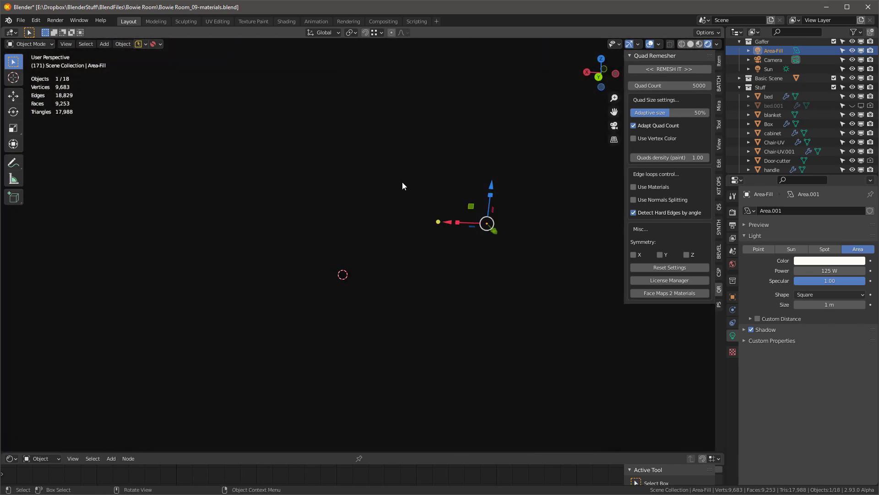
Add an Irradiance Volume light probe to the Gaffer collection while viewing the room in top orthographic wireframe
key("shift+z")
key("KP_5")
key("KP_7")
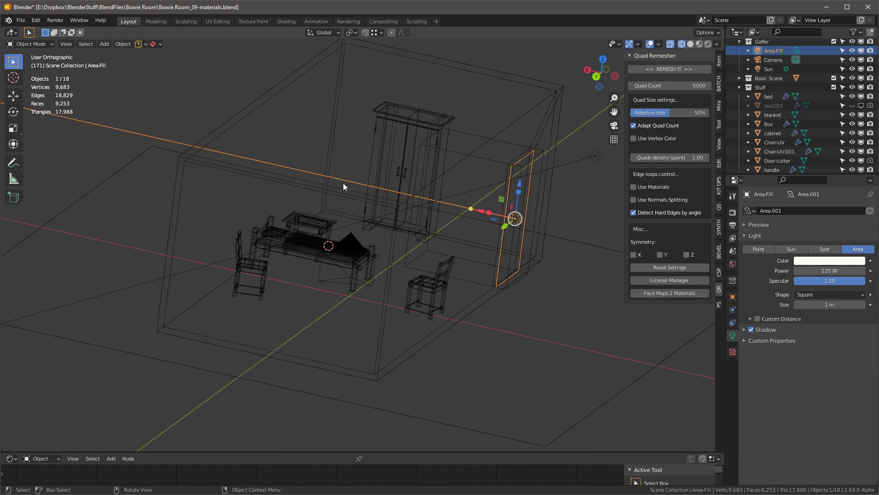
scroll(344, 190, "down", 3)
middle_click_drag(422, 174, 315, 264, "shift")
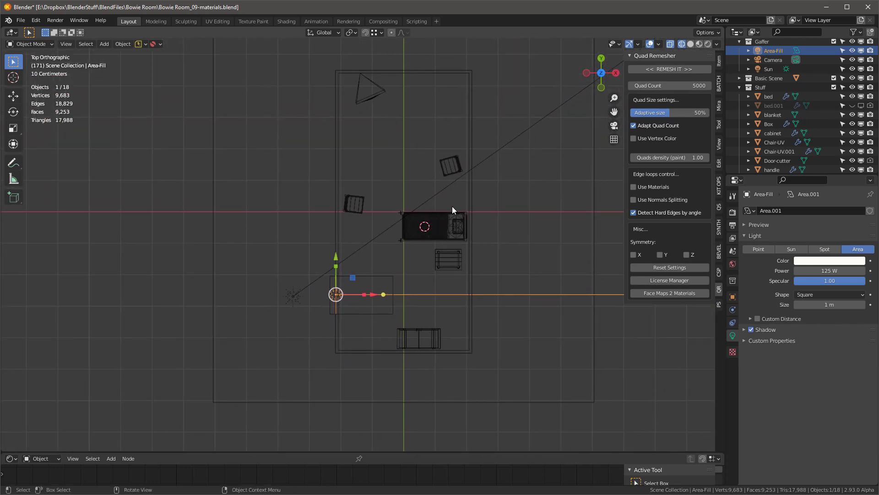
left_click(769, 41)
key("shift+a")
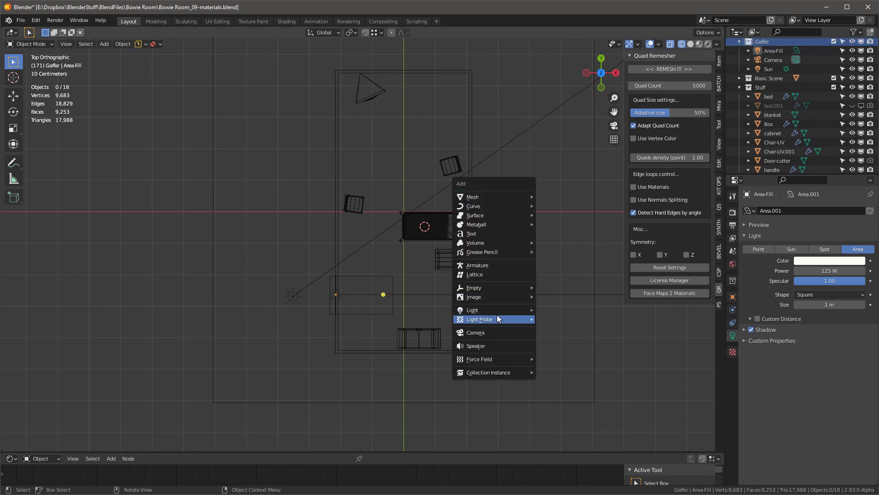
mouse_move(498, 318)
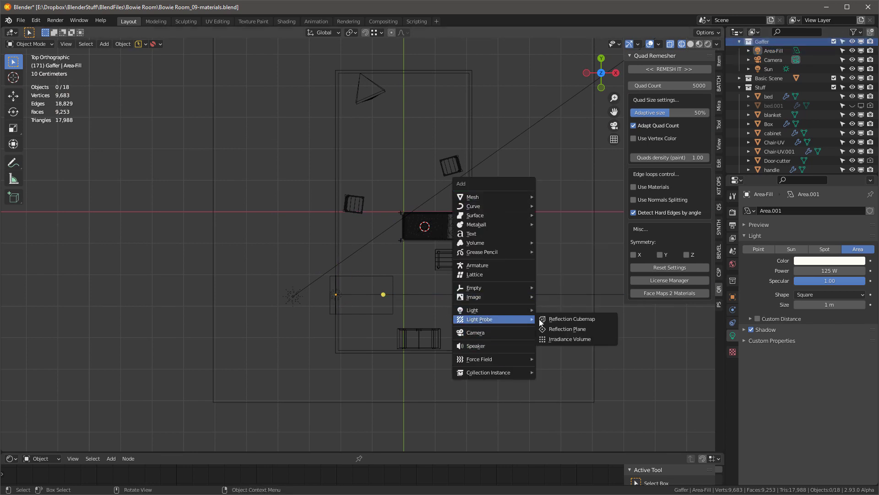
left_click(579, 339)
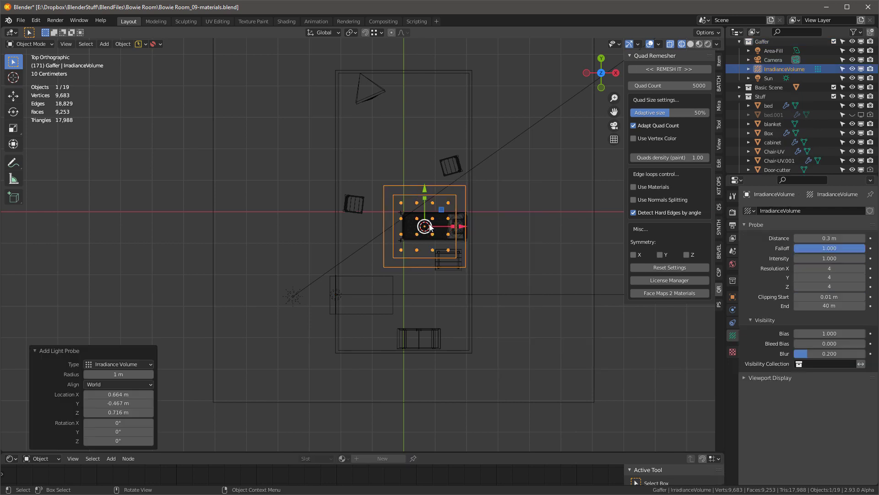
Centre the irradiance volume in the room from above, then scale it uniformly by about 2.29 and along Y by about 2.135
key("g")
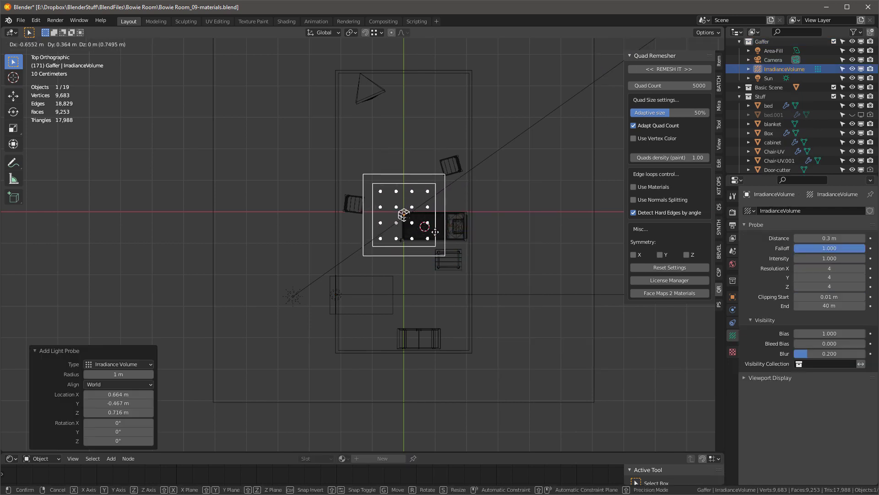
left_click(435, 231)
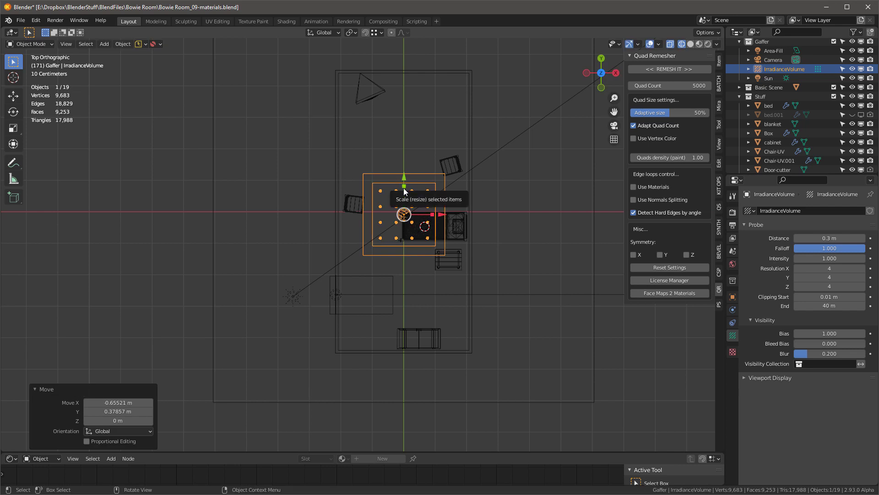
key("s")
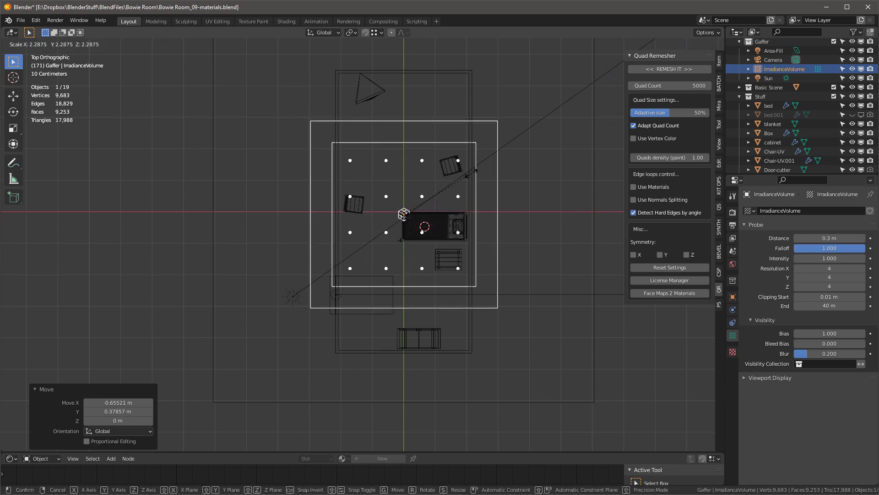
left_click(413, 174)
left_click_drag(404, 186, 404, 148)
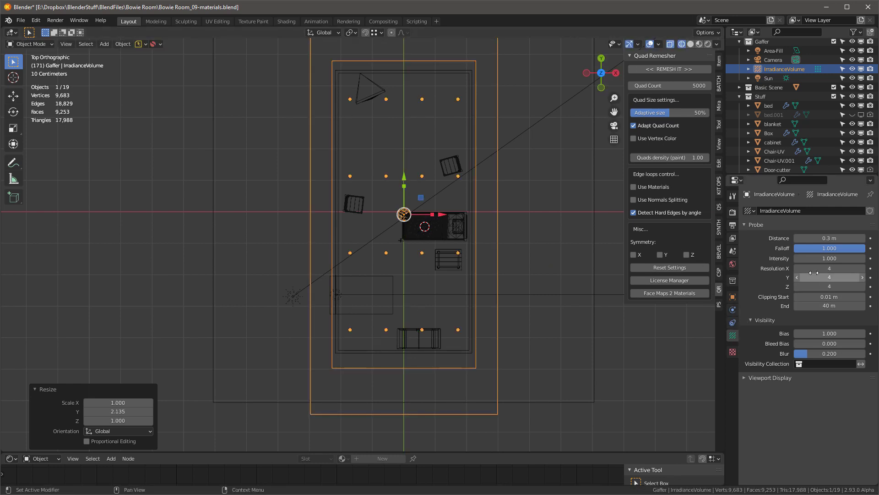
Set the irradiance volume's Y resolution to 7
left_click(862, 281)
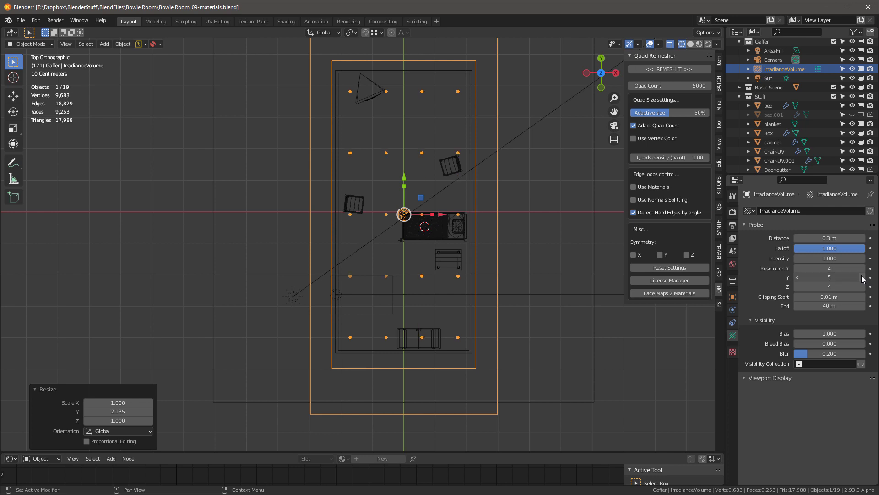
left_click(863, 280)
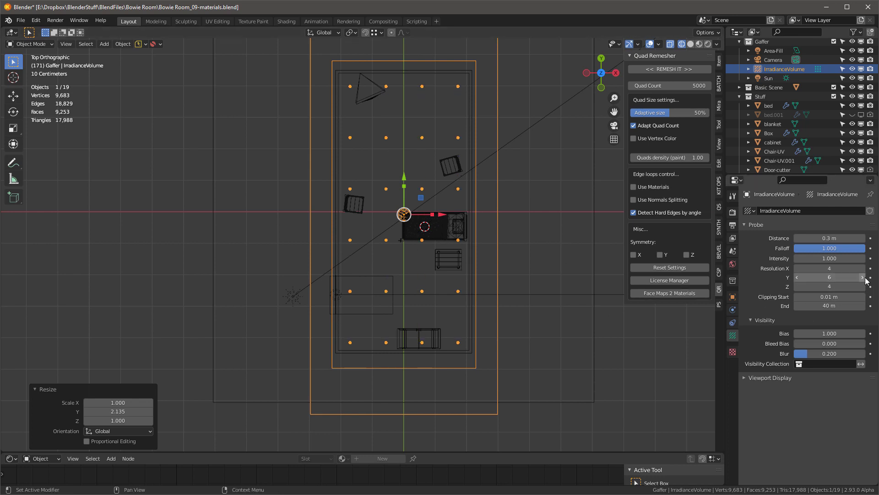
left_click(863, 277)
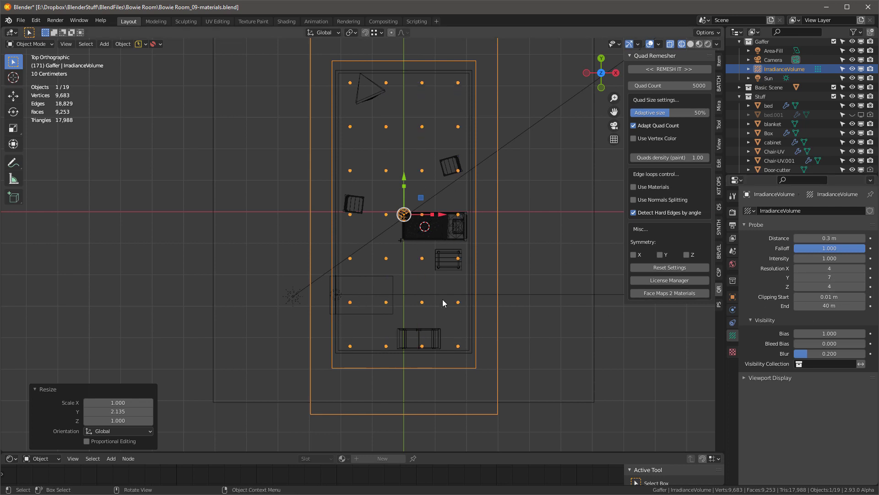
In the right side view, raise the irradiance volume about 0.93 m and shift it about 0.07 m along Y
middle_click_drag(518, 364, 414, 249)
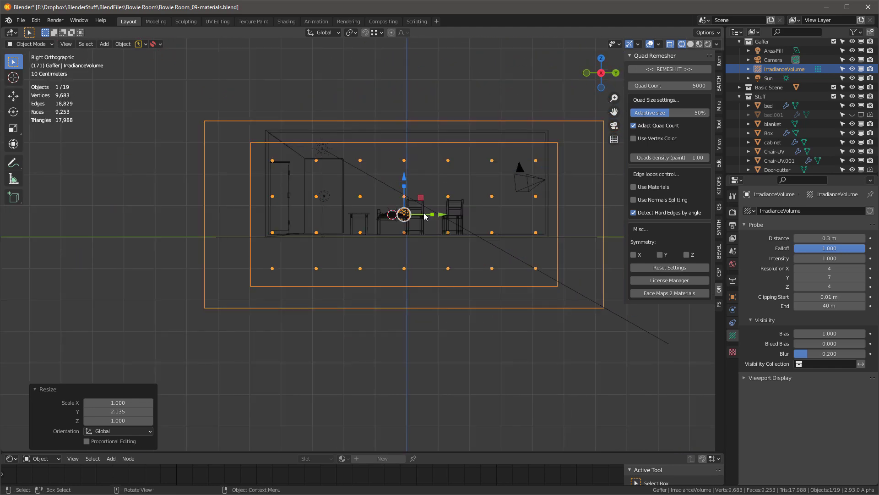
key("g")
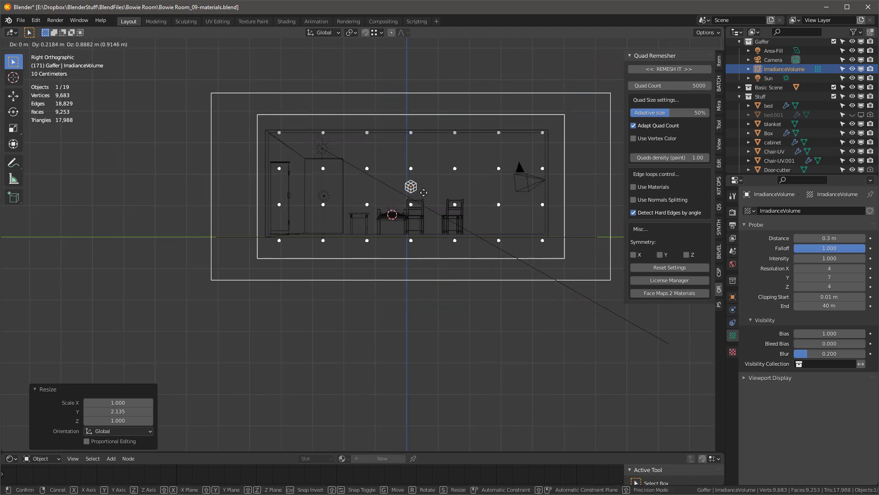
left_click(419, 190)
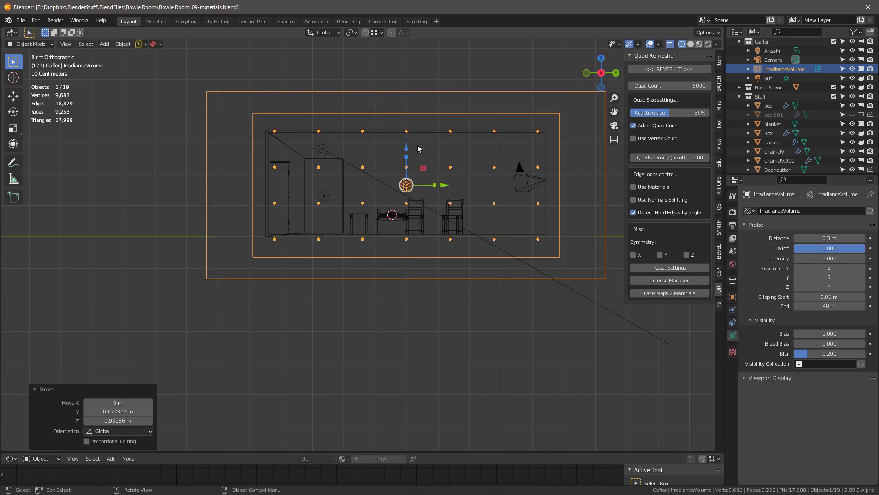
Scale the irradiance volume to about 0.747 along Z and raise it about 0.12 m to fit the room height
key("s")
key("z")
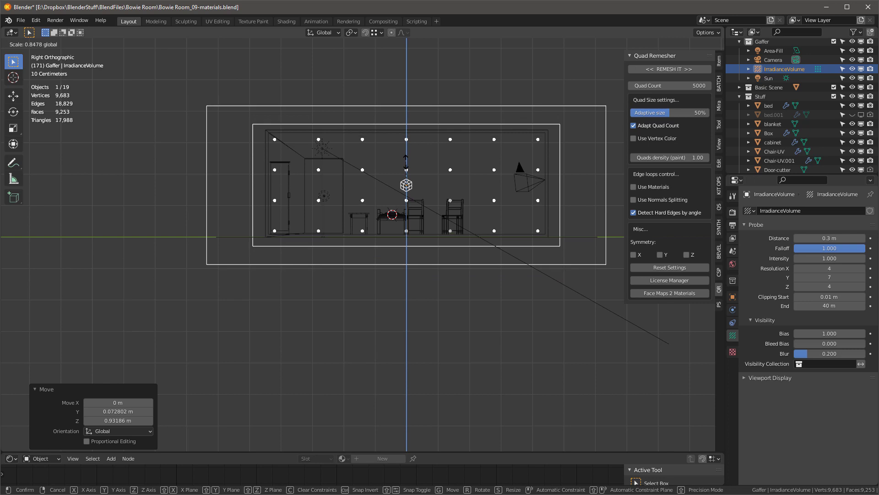
left_click(350, 209)
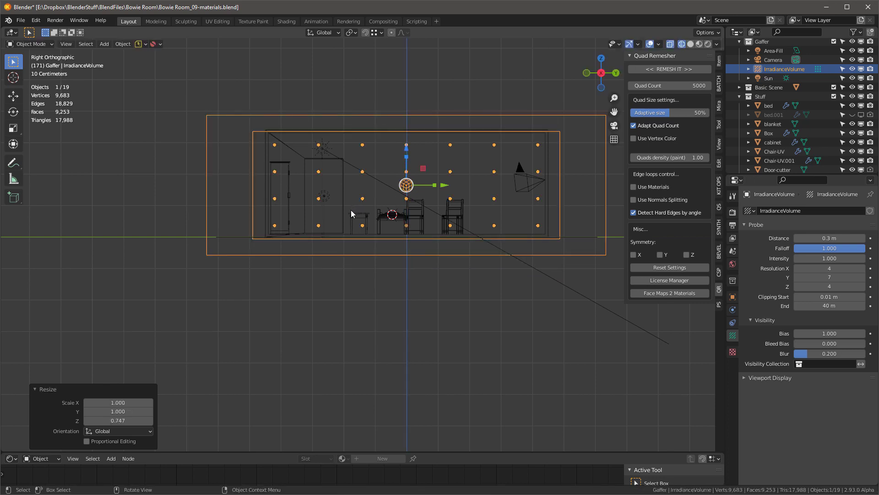
left_click_drag(407, 154, 403, 143)
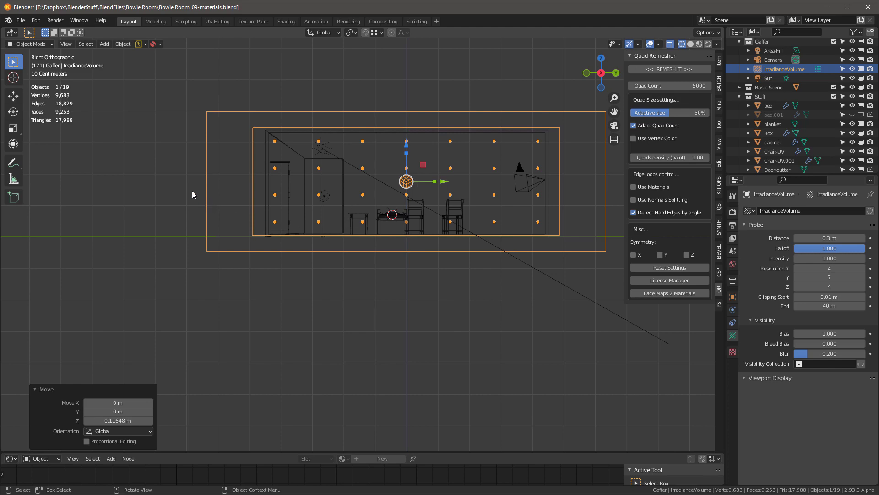
Return to the camera view in Rendered shading and bake the scene's indirect lighting
middle_click_drag(188, 185, 319, 200)
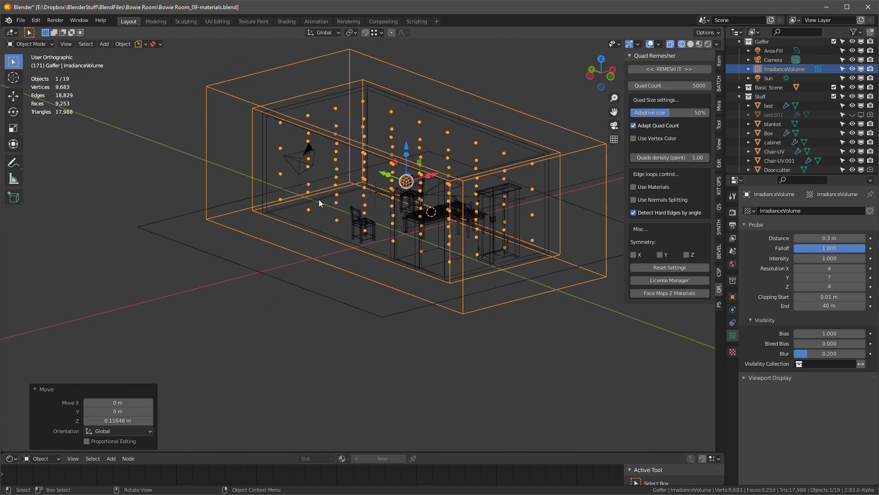
key("KP_0")
key("z")
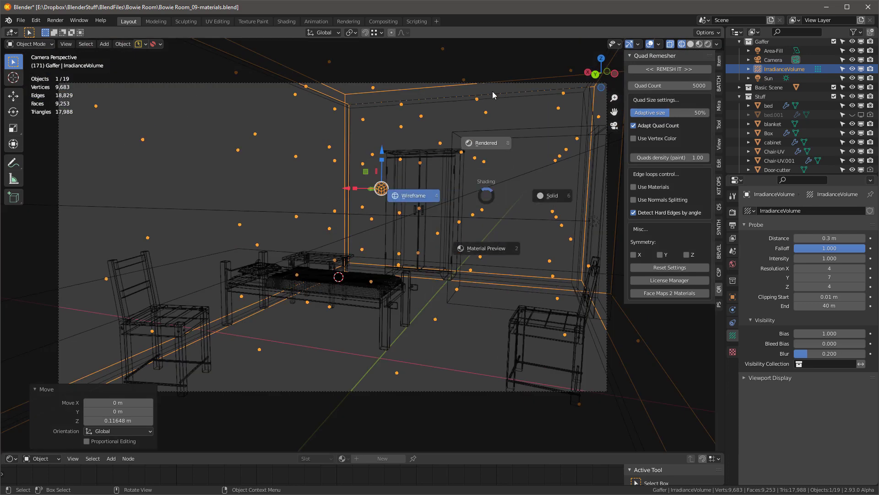
left_click(487, 141)
left_click(639, 352)
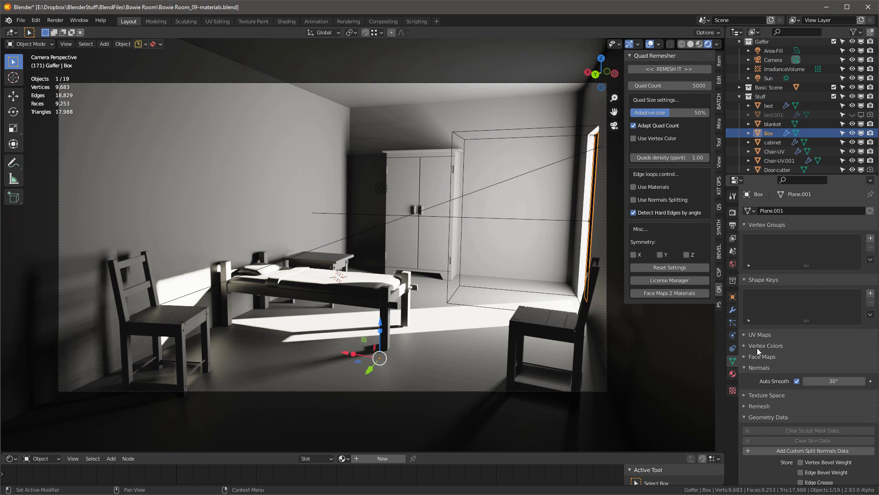
left_click(733, 212)
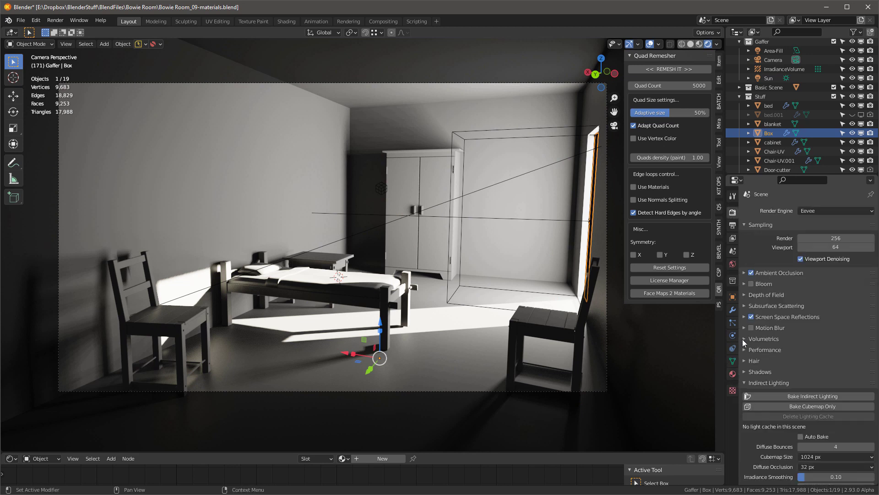
scroll(753, 331, "down", 4)
left_click(809, 323)
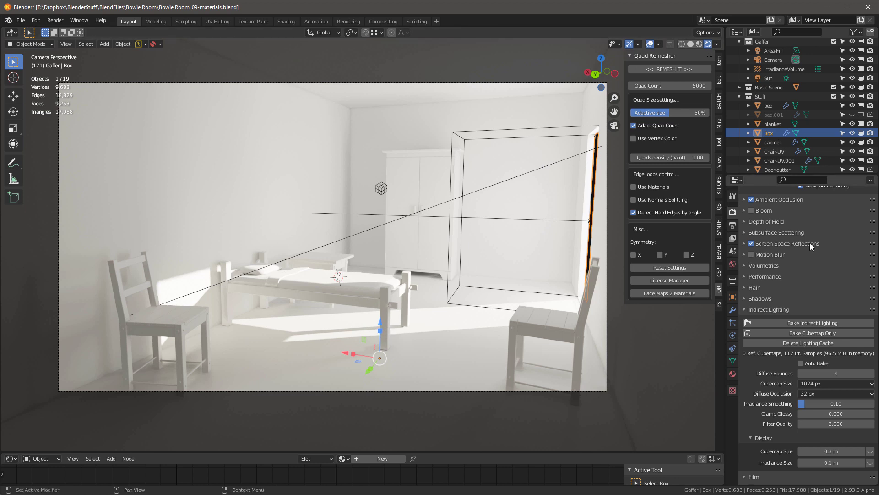
Switch the render engine to Cycles to compare the room's lighting and return it to Eevee
scroll(810, 243, "up", 4)
left_click(822, 211)
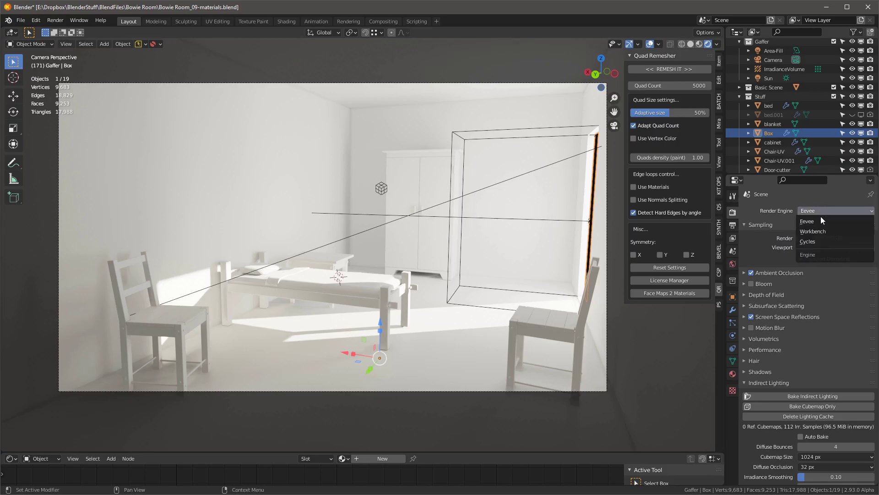
left_click(815, 241)
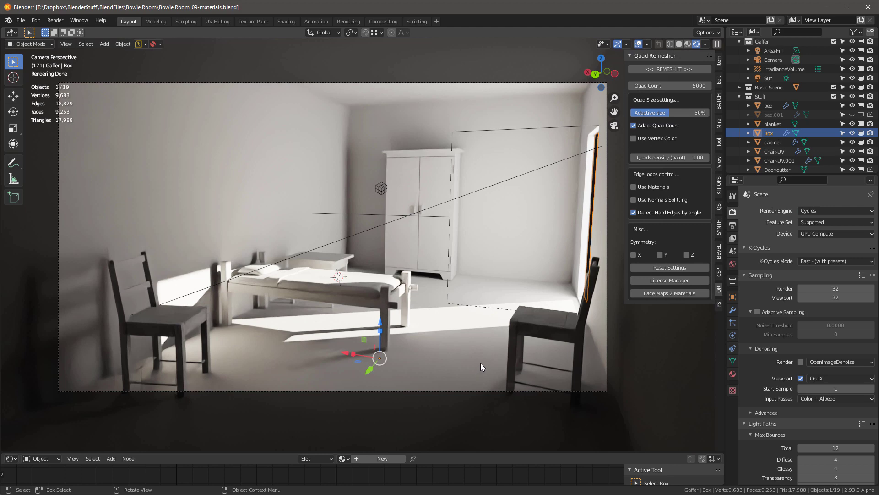
left_click(824, 208)
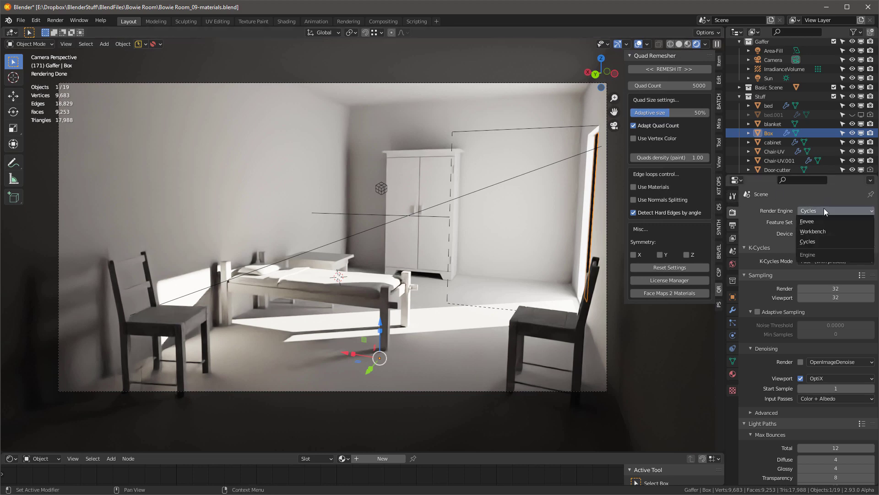
left_click(823, 222)
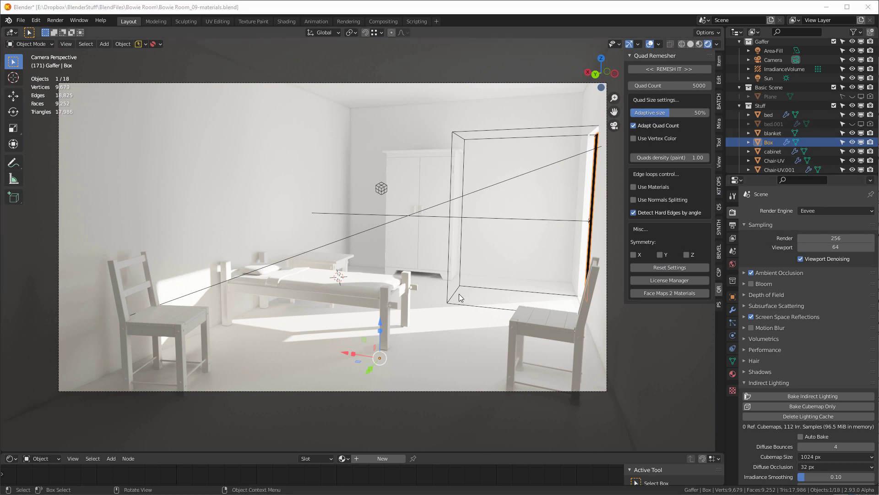
Rename the room box's material to gray and darken its base color to a mid gray
left_click(732, 376)
left_click(806, 259)
left_click(795, 257)
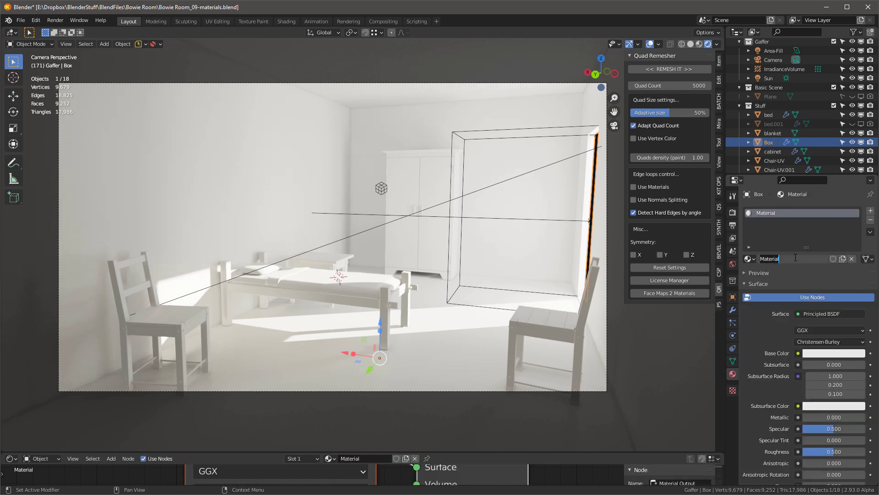
type("gray")
key("Return")
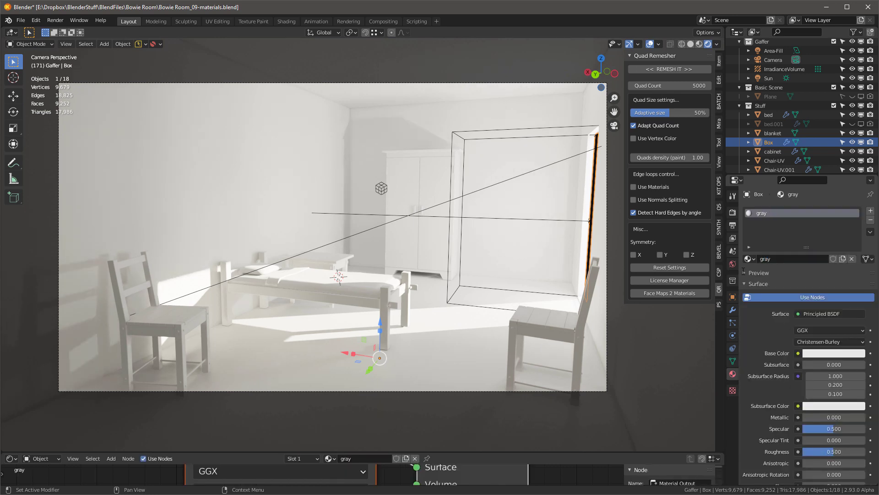
left_click(856, 353)
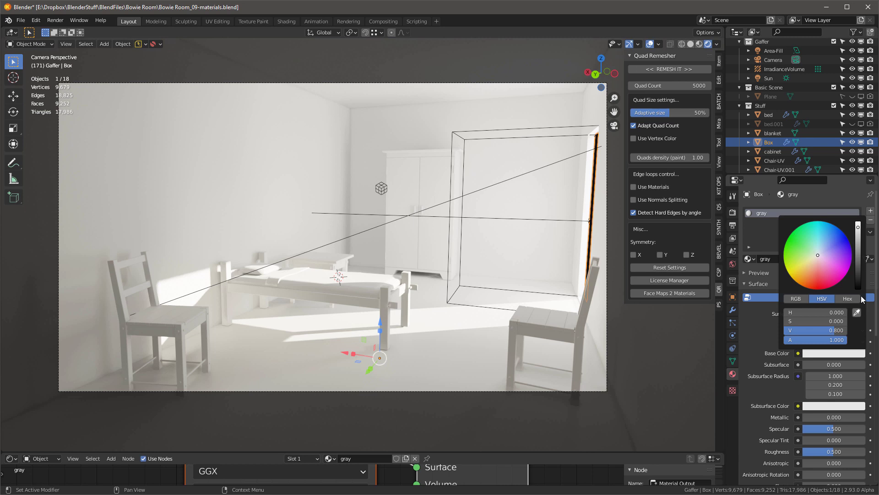
left_click(858, 256)
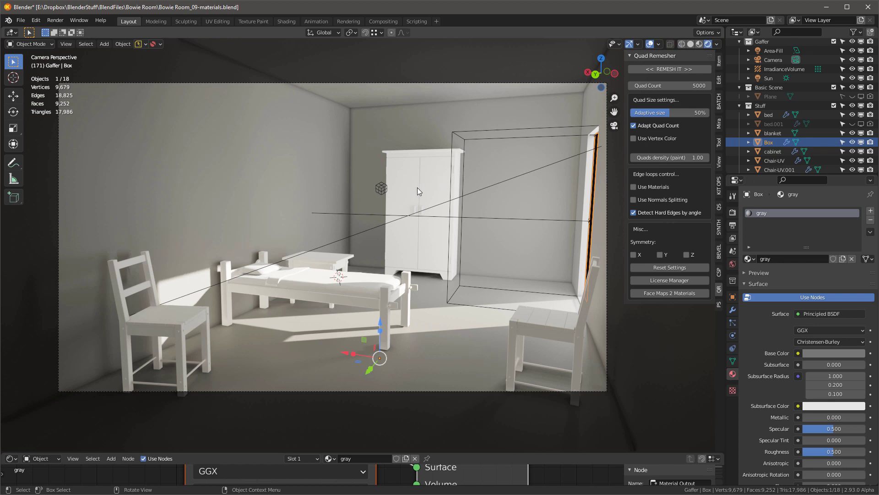
Select all objects and copy the room box's gray material to them
key("a")
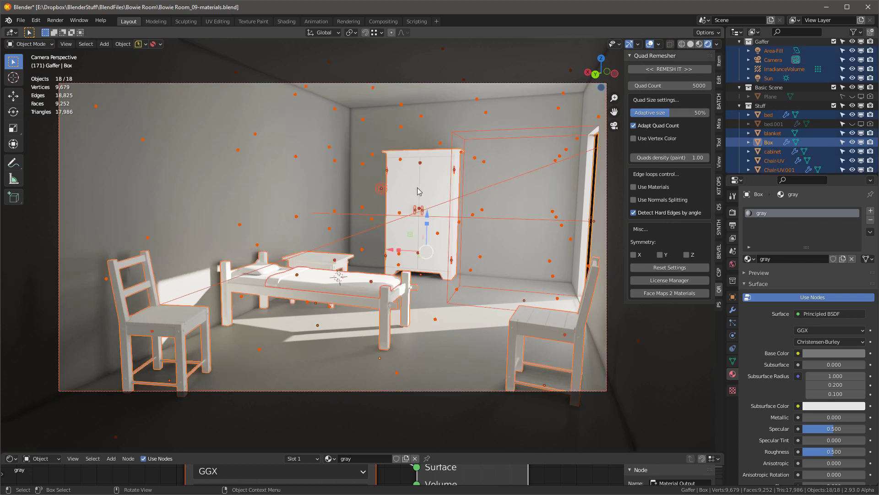
left_click(182, 165, "shift")
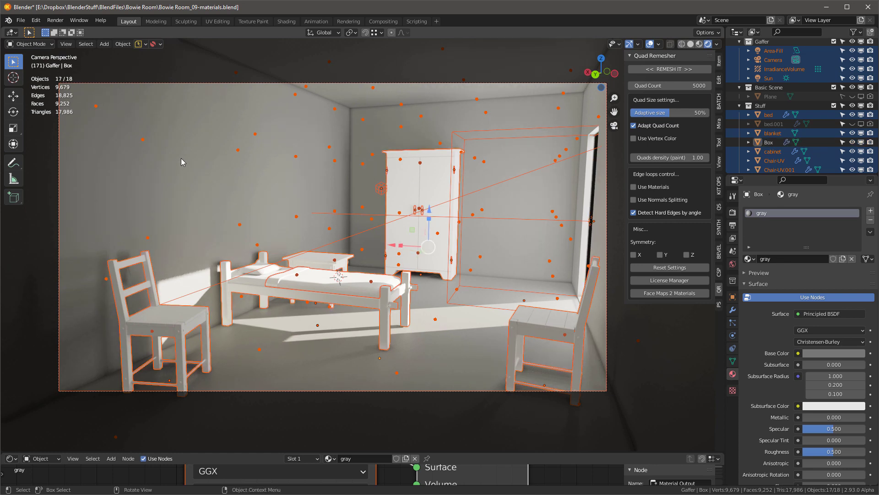
key("q")
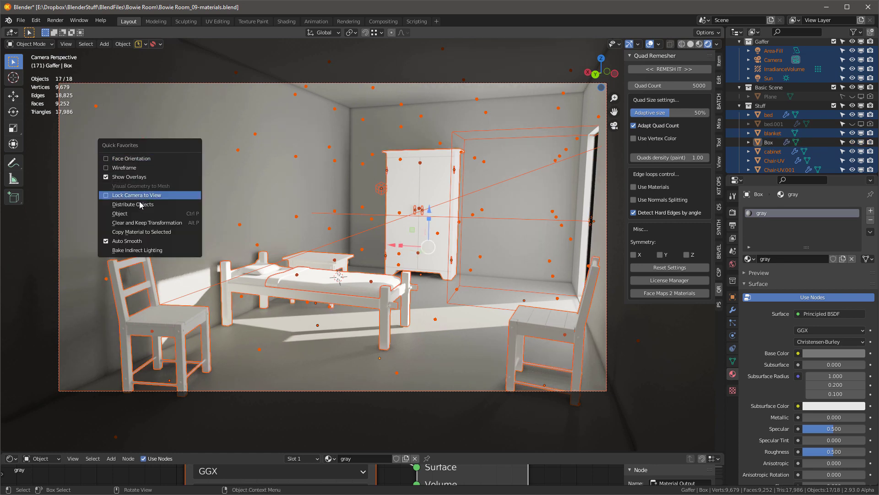
left_click(138, 240)
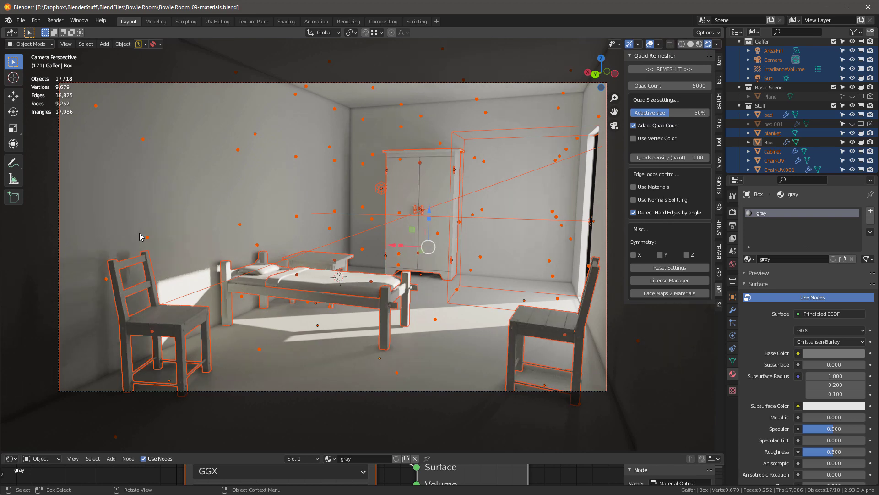
left_click(871, 232)
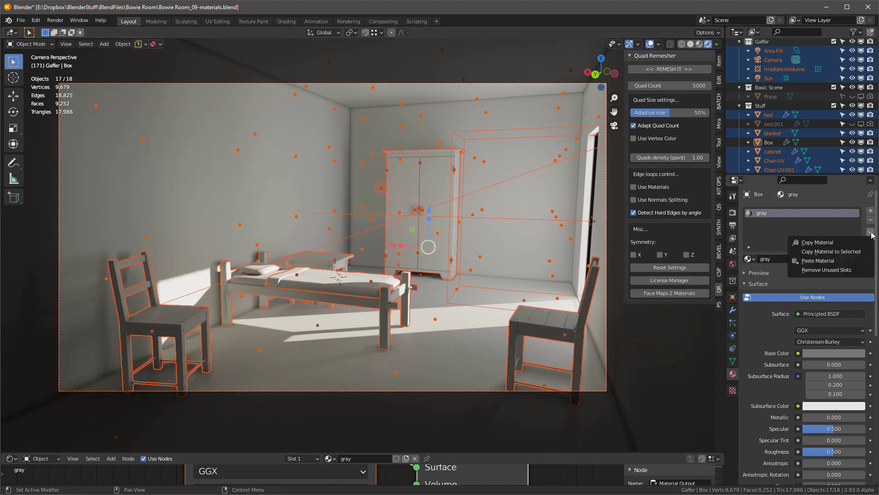
left_click(845, 255)
Select only the room box and rebake the scene's indirect lighting
left_click(405, 280)
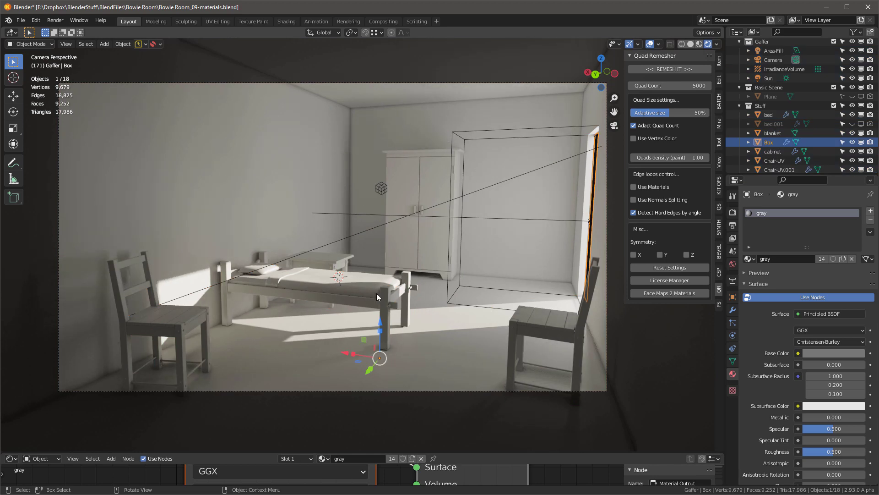
key("q")
left_click(311, 267)
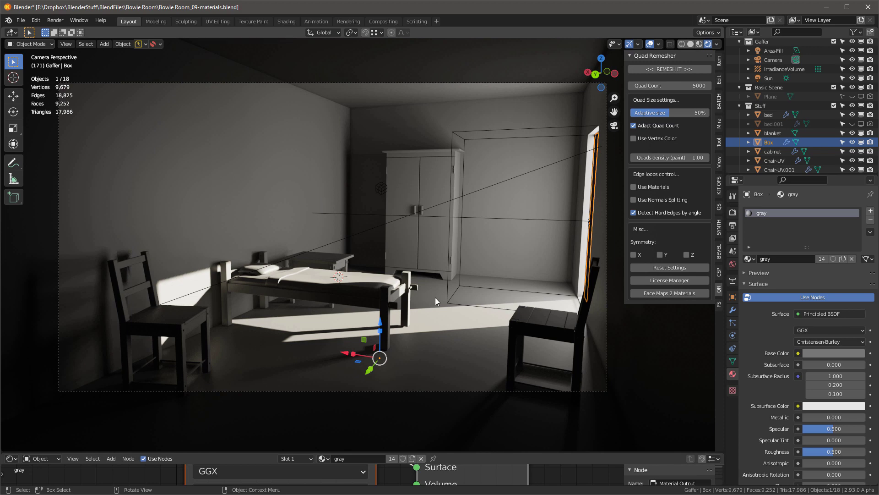
In the top wireframe view, add a reflection cubemap and move it about -0.64 m in X and 0.44 m in Y to the room's center
key("KP_7")
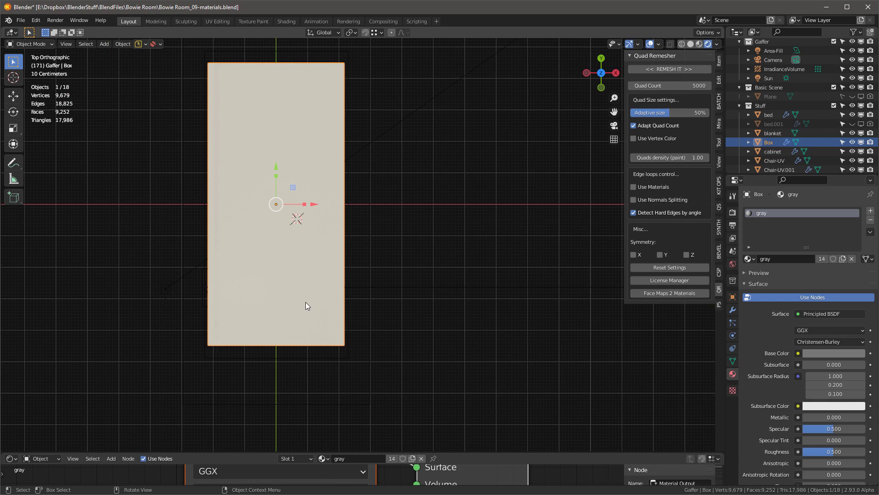
key("shift+z")
scroll(276, 83, "up", 1)
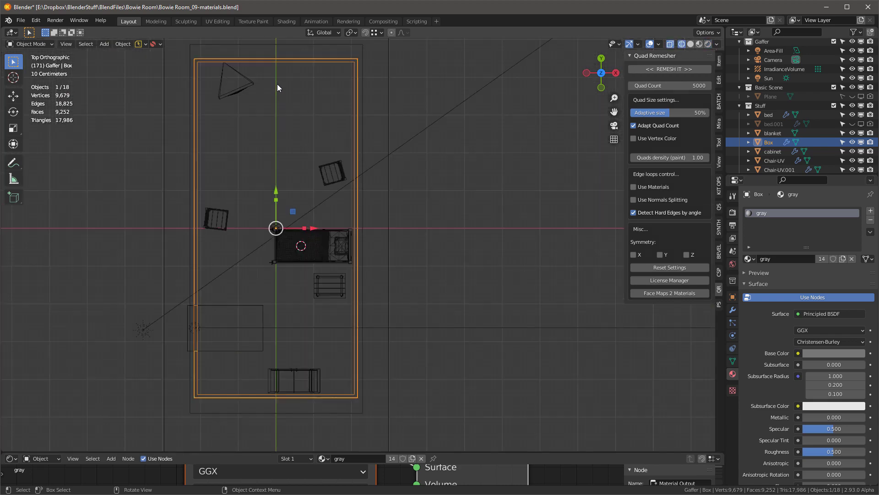
scroll(304, 127, "down", 1)
middle_click_drag(305, 126, 387, 171, "shift")
left_click(386, 172)
key("shift+a")
mouse_move(339, 294)
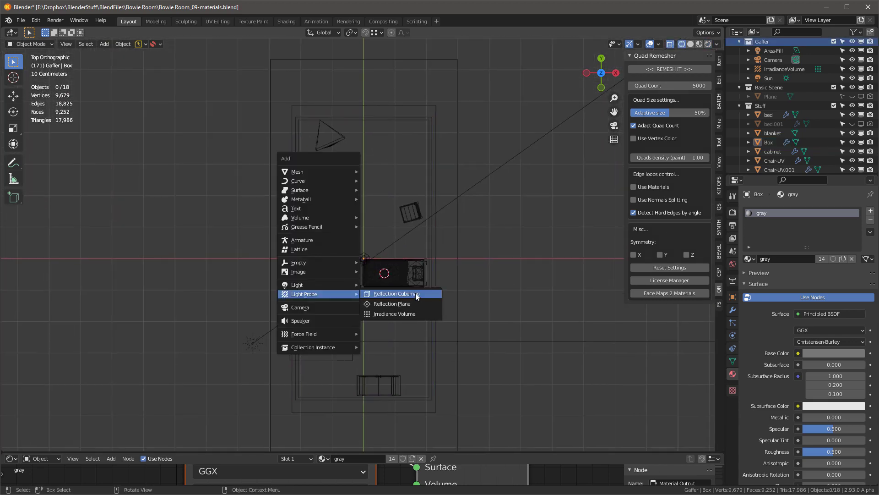
left_click(417, 294)
key("g")
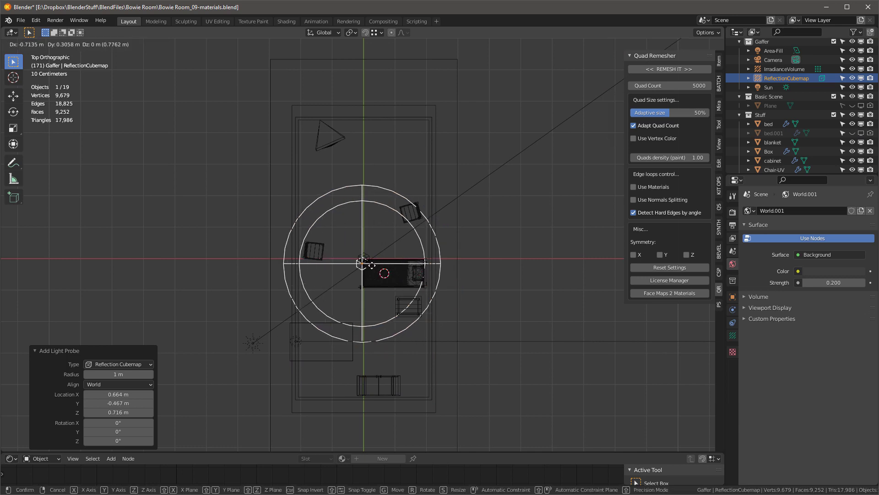
left_click(375, 261)
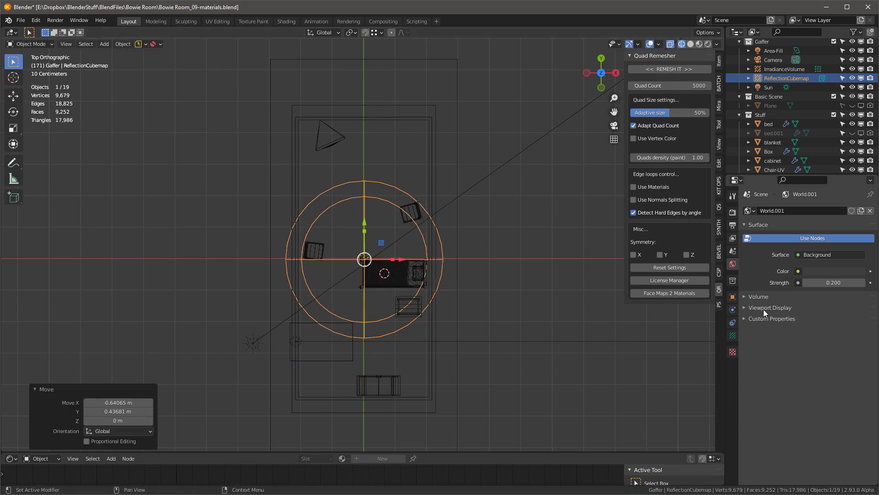
Set the reflection cubemap's type to Box and scale it to about 2.177 along Y to match the room's length
left_click(732, 336)
left_click(806, 239)
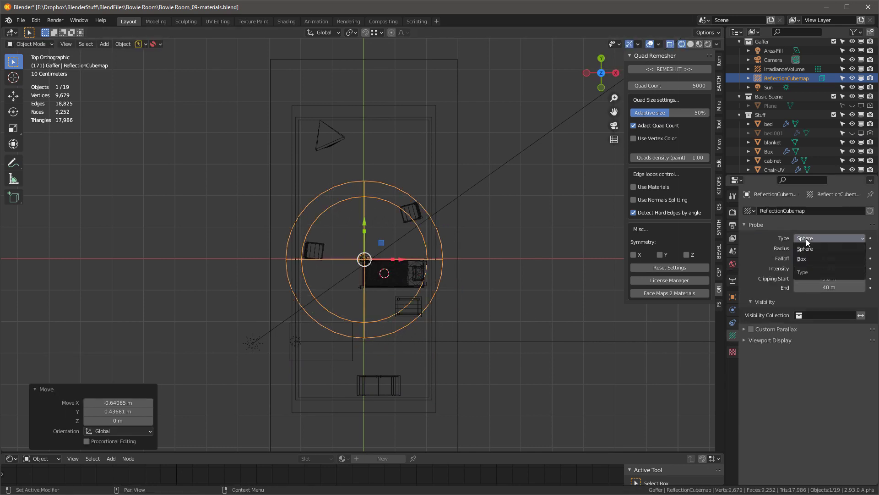
left_click(808, 259)
key("s")
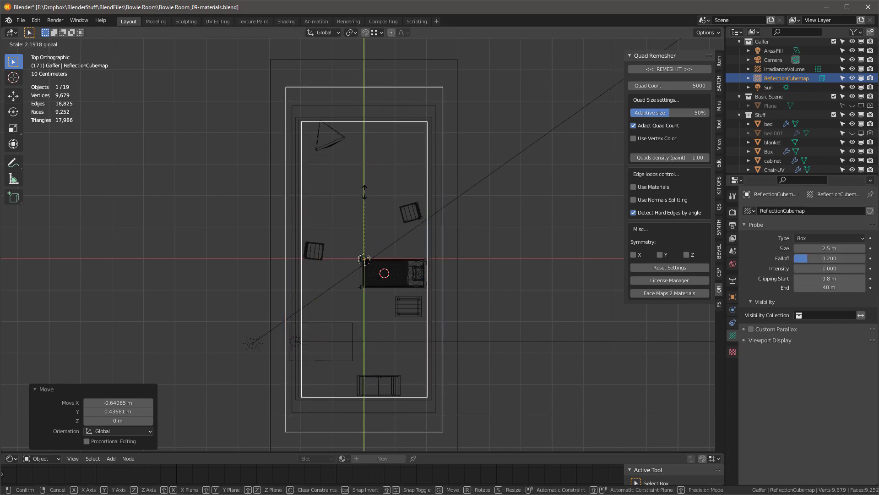
left_click_drag(364, 190, 365, 193)
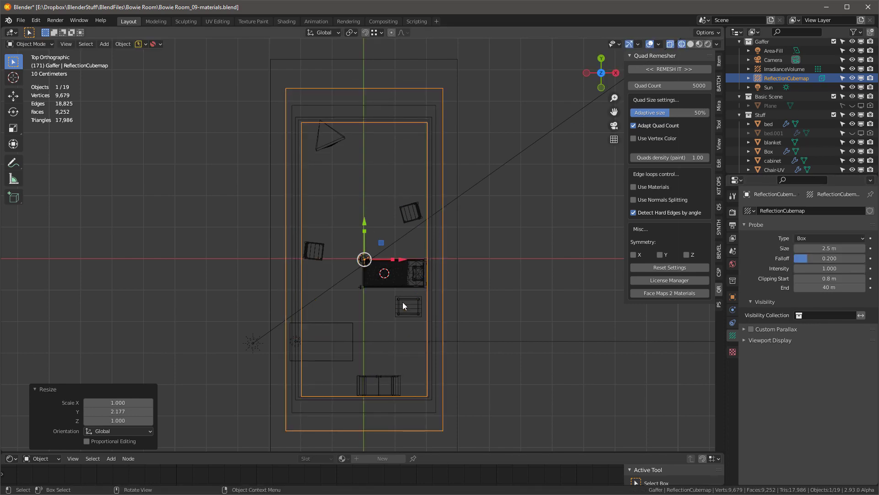
In the right side view, raise the reflection cubemap and shrink it along Z to fit the room's height
middle_click_drag(447, 370, 372, 312)
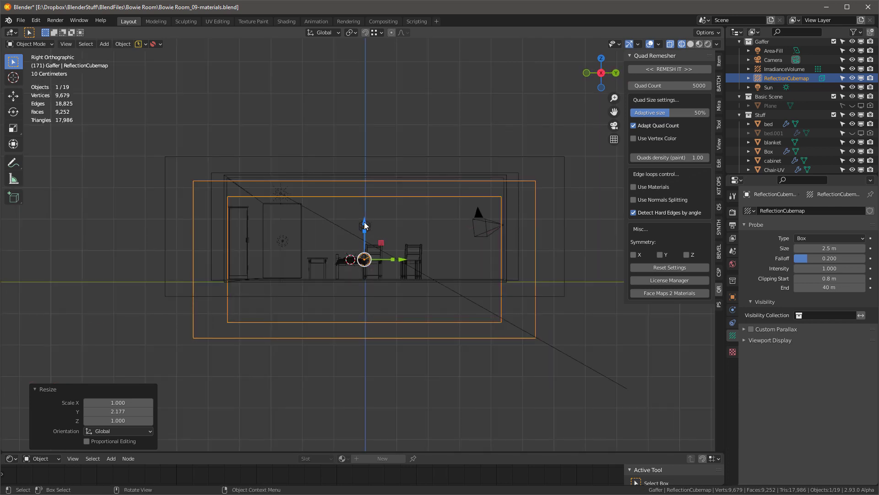
left_click_drag(365, 225, 365, 203)
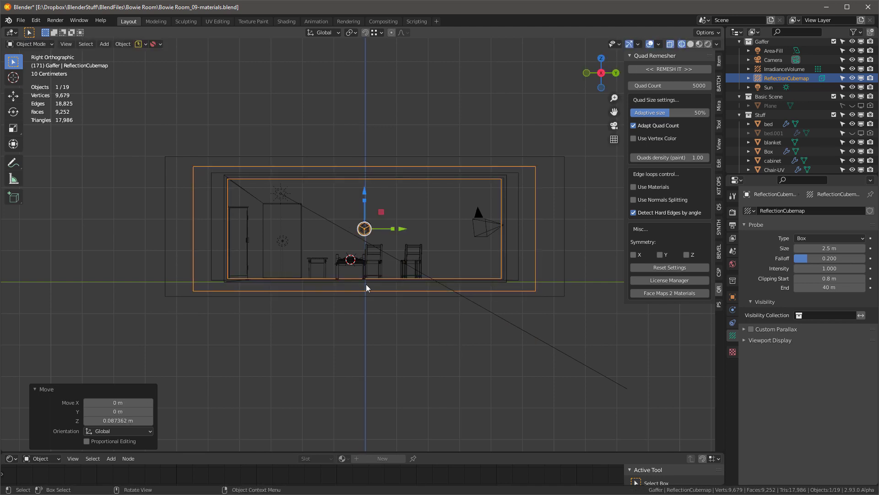
middle_click_drag(328, 212, 632, 307)
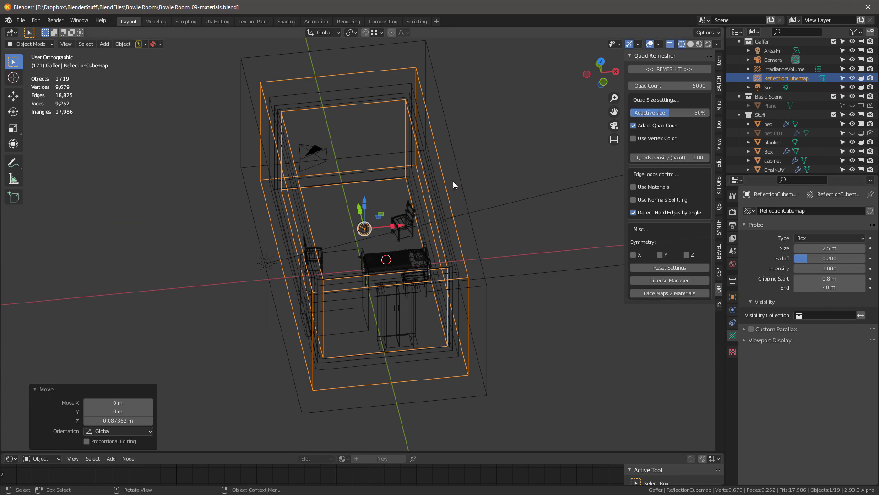
Bake the indirect lighting with the reflection cubemap and return to the camera view in Rendered shading
key("q")
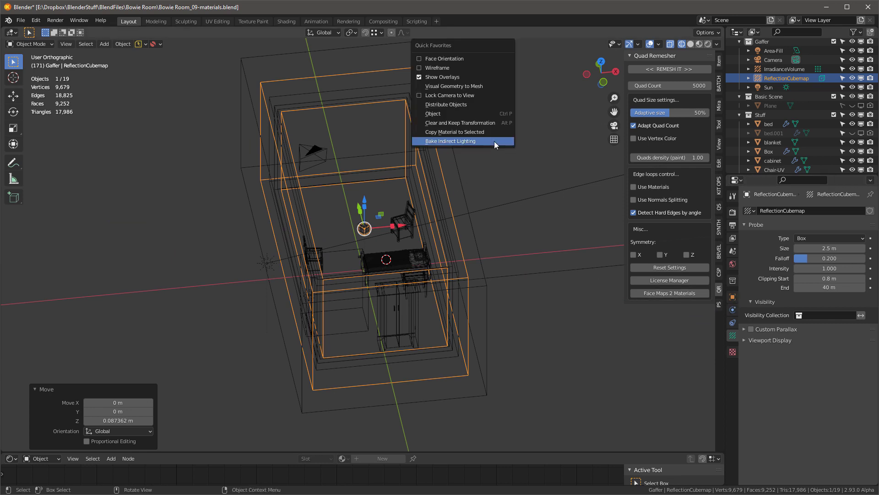
left_click(442, 141)
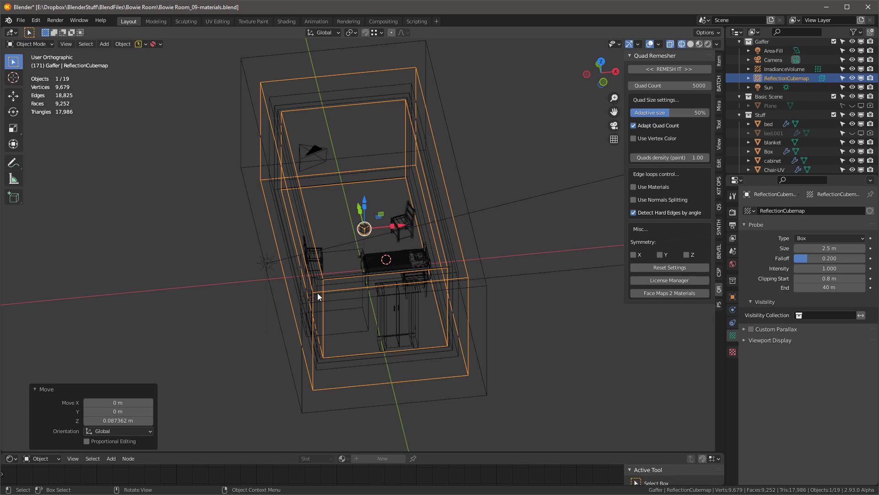
key("KP_0")
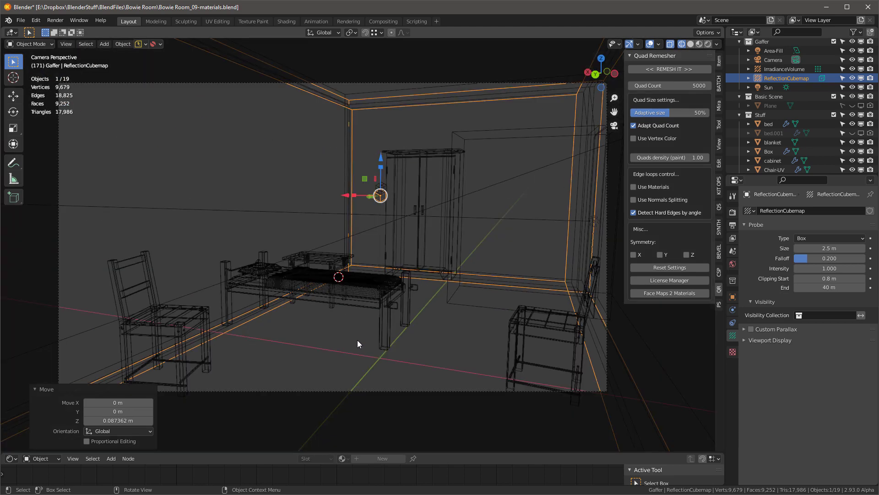
key("shift+z")
Select the room box and assign it the multi-texture-fast material from the NewMats KIT OPS pack
left_click(436, 410)
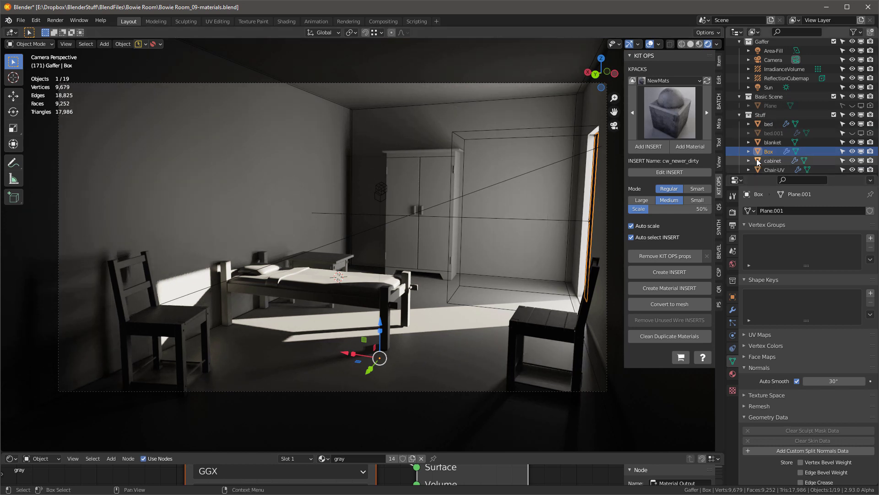
left_click(679, 113)
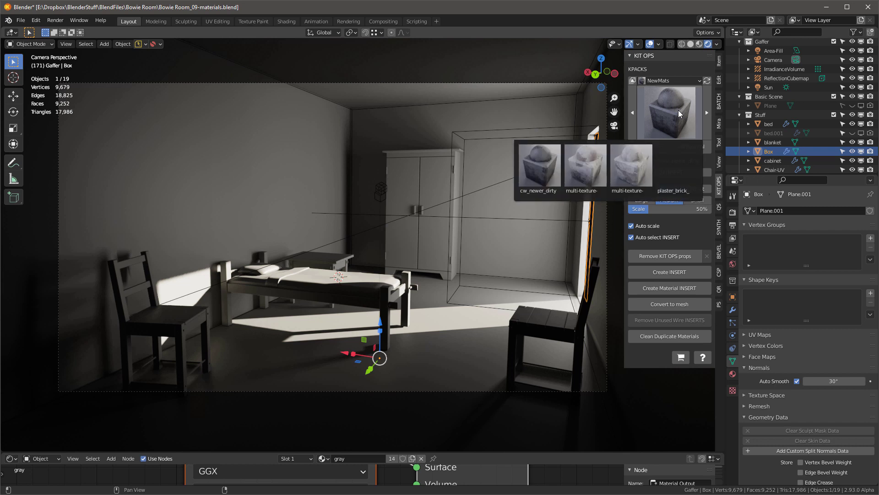
left_click(594, 173)
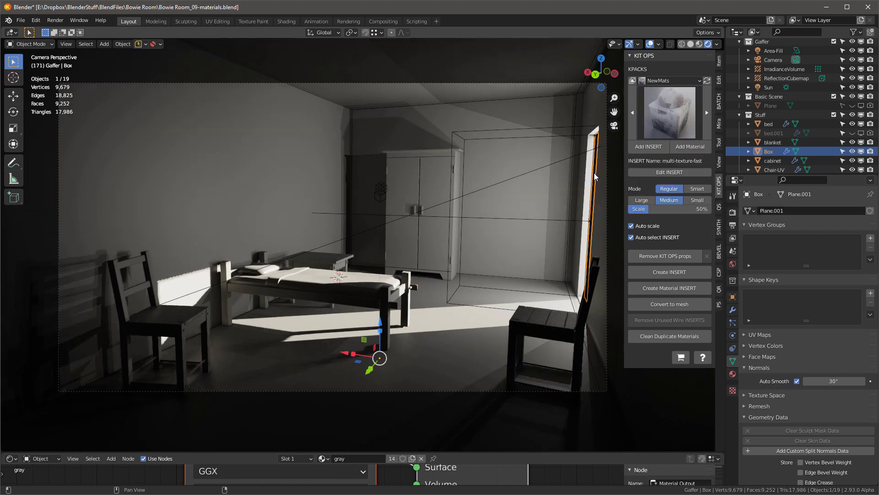
left_click(691, 146)
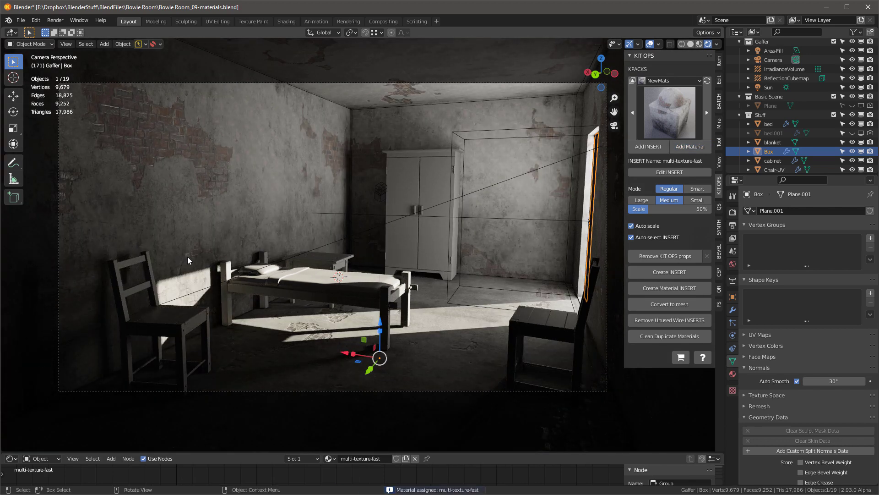
Enlarge the shader editor and switch to the CC0 Textures website in the browser
left_click_drag(464, 453, 463, 401)
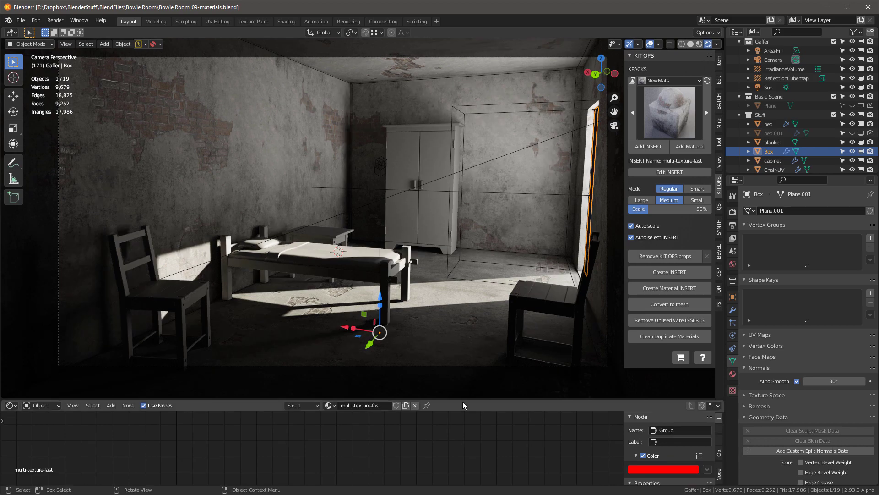
key("alt+Tab")
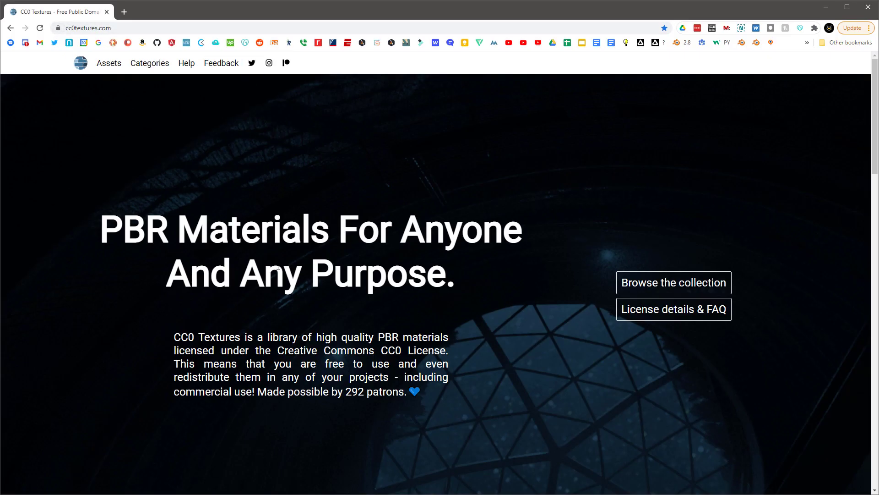
Skim the CC0 Textures home page, open the full asset list and search it for "brick"
scroll(342, 240, "down", 10)
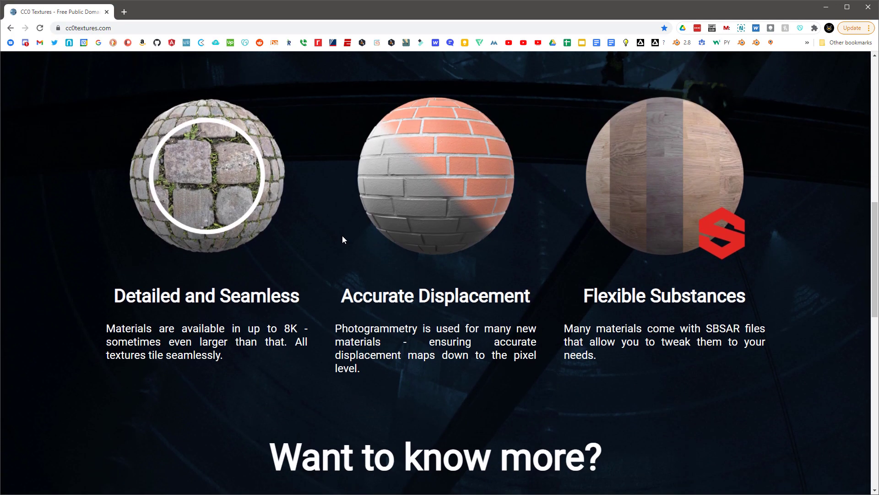
scroll(343, 235, "down", 3)
scroll(362, 210, "up", 8)
scroll(362, 210, "up", 6)
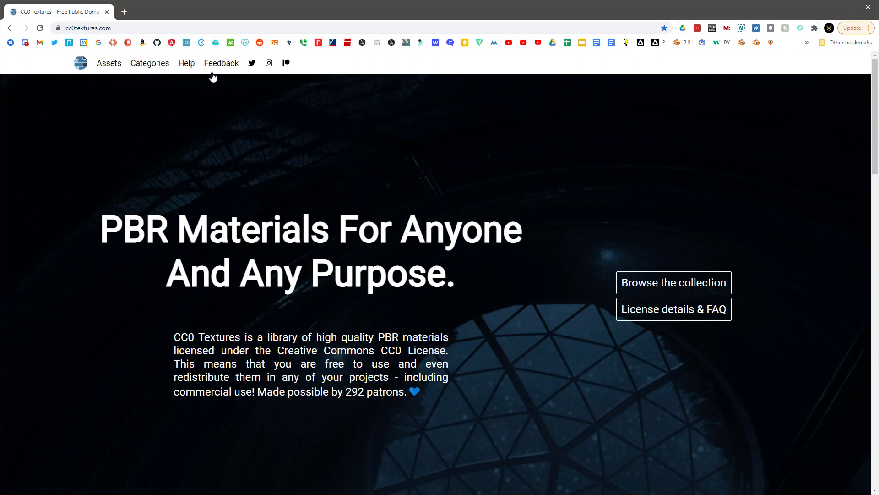
left_click(106, 65)
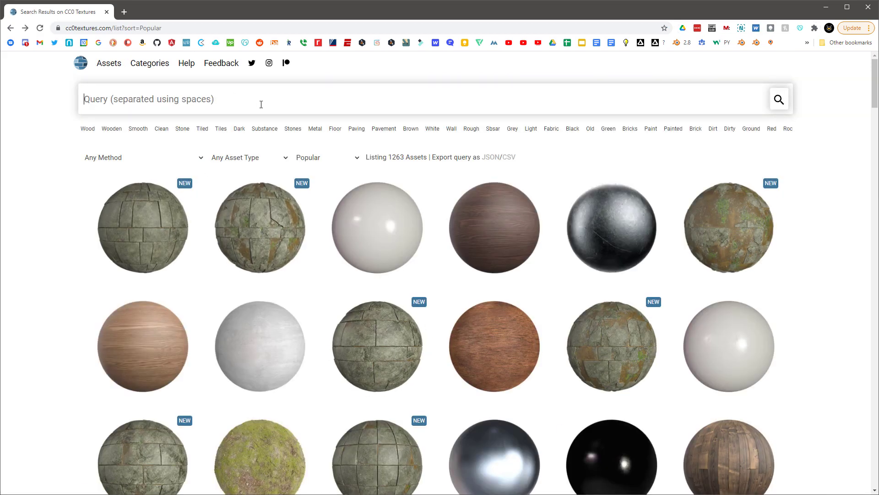
type("brick")
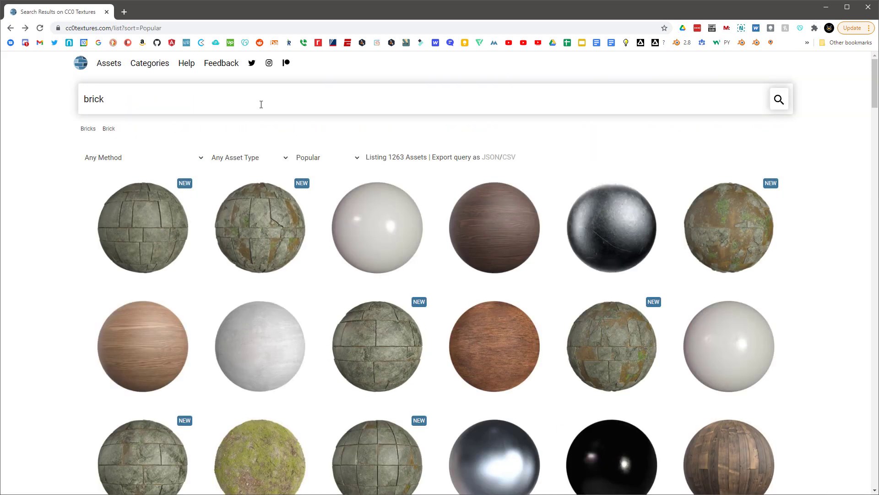
key("Return")
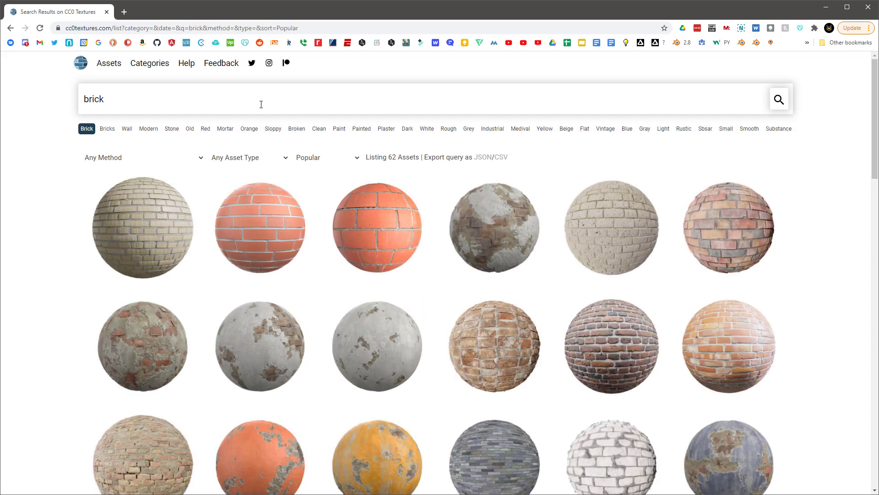
Browse the brick materials, open the Bricks 028 page and download its 2K-JPG texture set
scroll(371, 256, "down", 3)
scroll(376, 252, "up", 2)
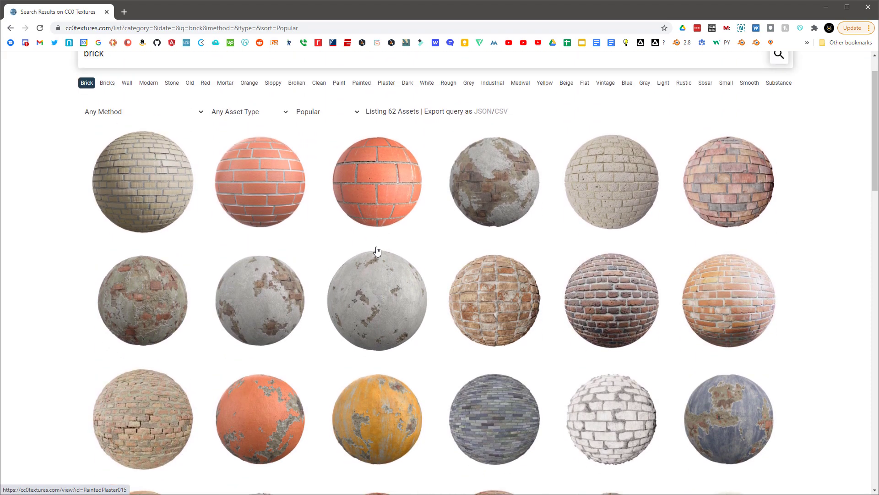
scroll(376, 252, "down", 8)
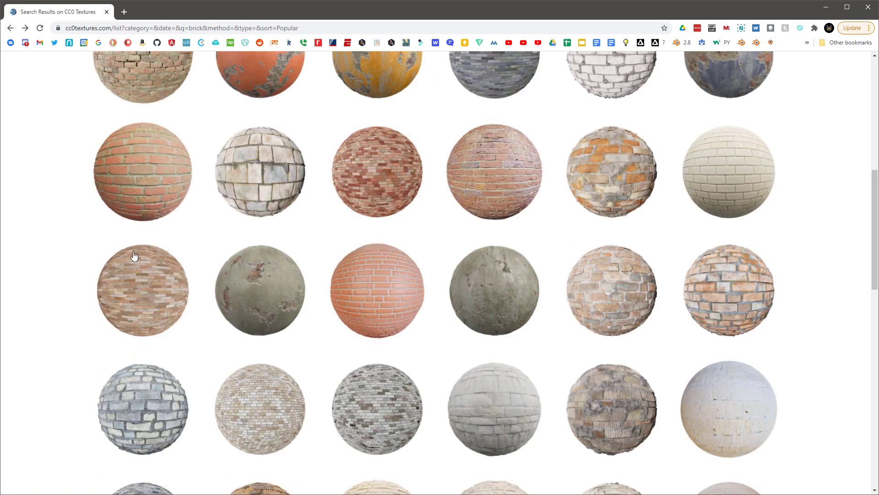
left_click(143, 154)
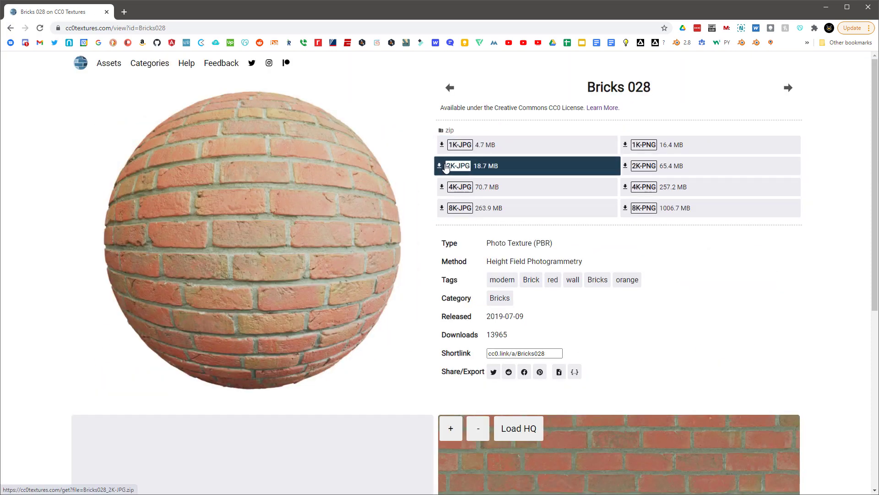
left_click(446, 168)
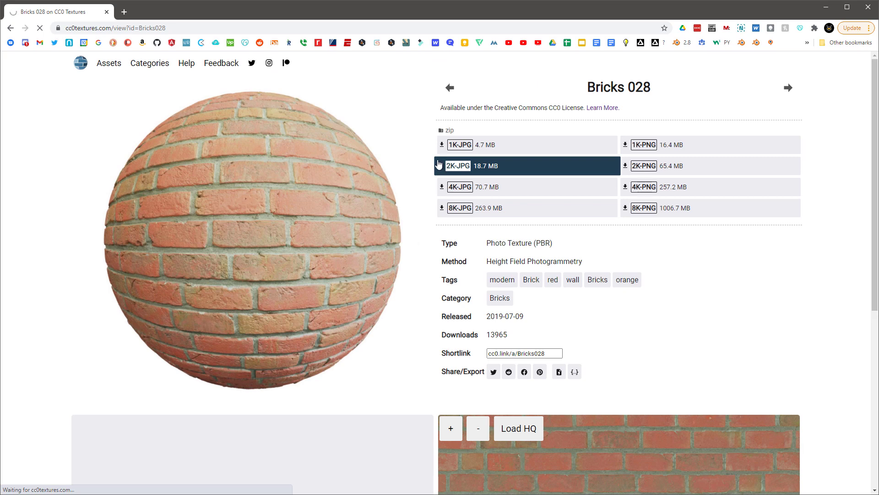
scroll(458, 192, "down", 5)
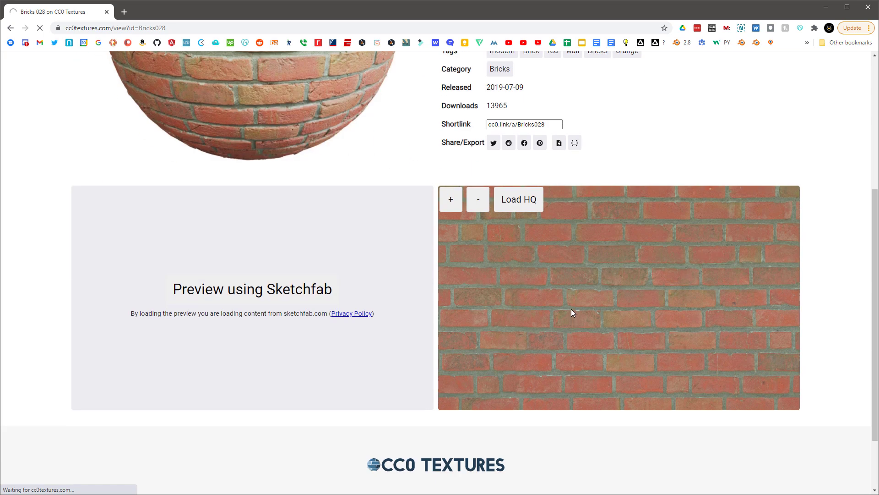
scroll(412, 266, "up", 5)
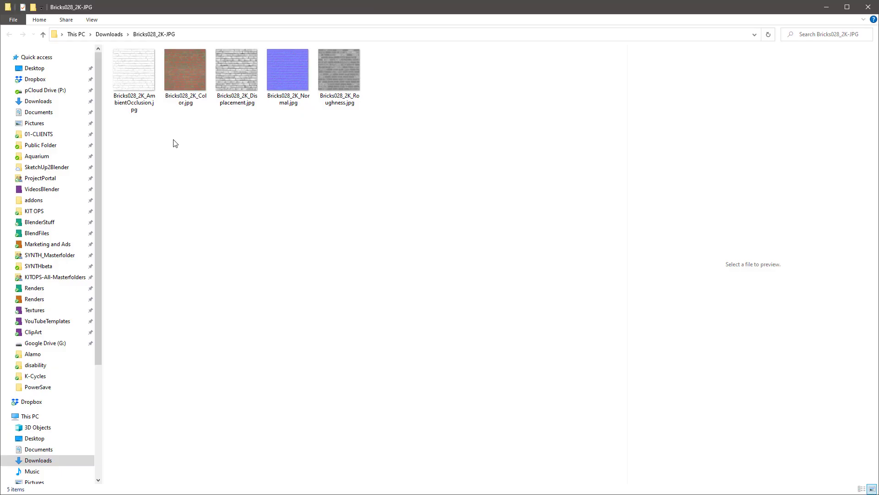
Preview Bricks028_2K_Color.jpg at a larger size in the extracted texture folder and switch back to Blender
left_click(177, 70)
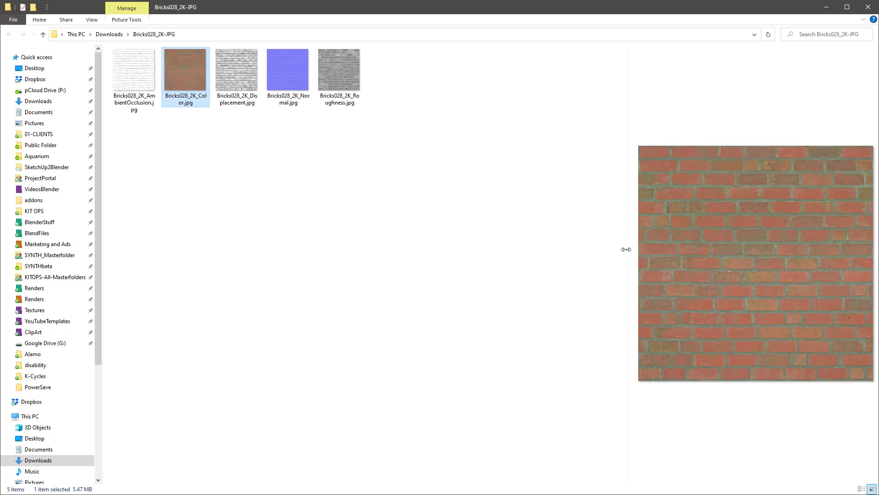
left_click_drag(627, 249, 487, 228)
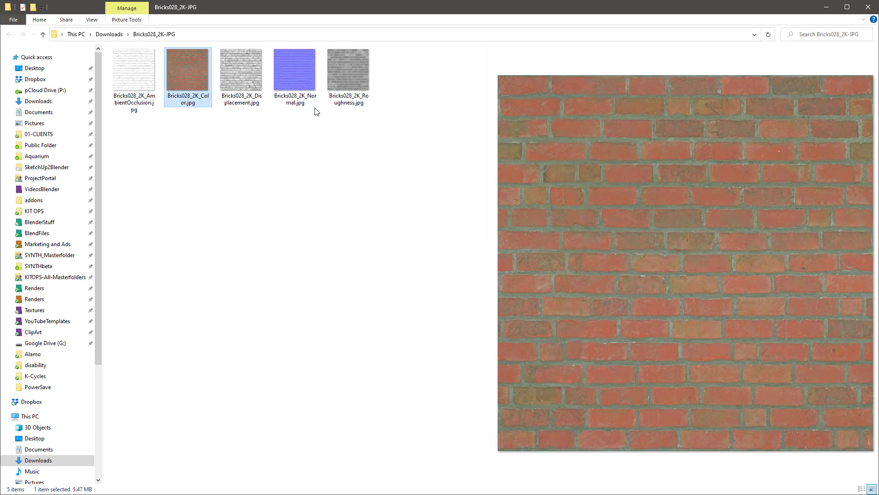
left_click(827, 9)
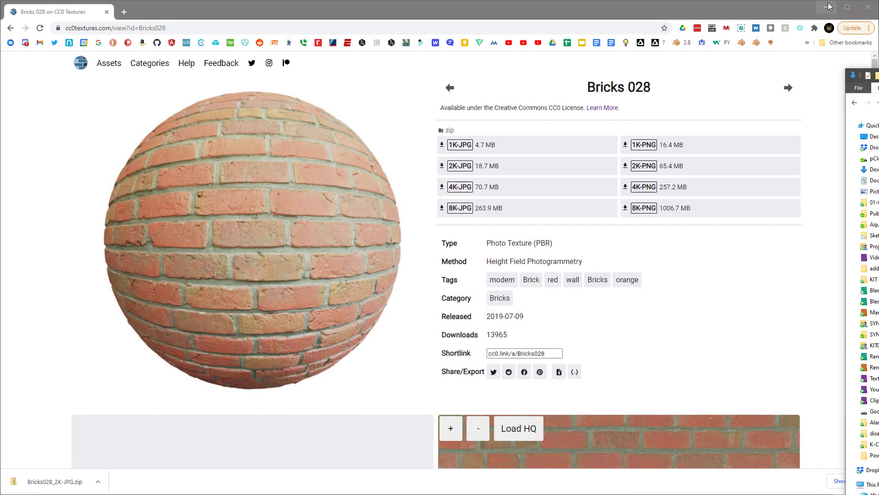
left_click(828, 7)
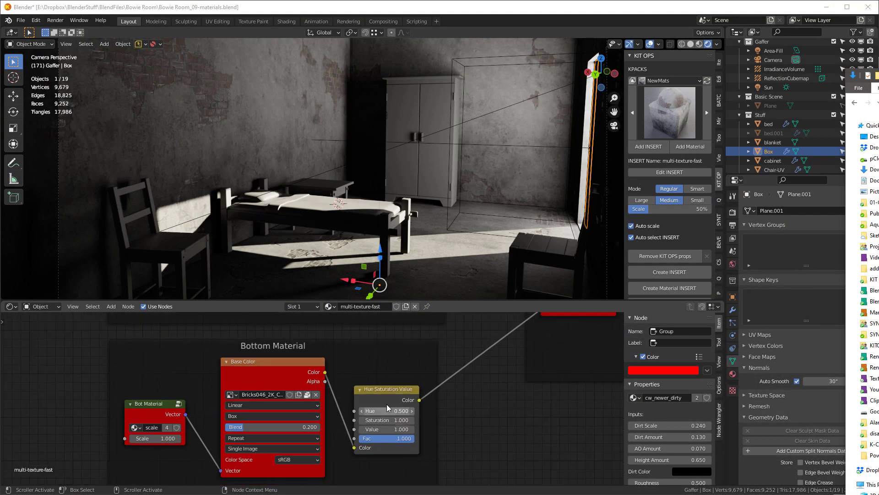
Examine the multi-texture-fast node tree, including both Hue Saturation Value nodes and the cw_newer_dirty group
scroll(387, 404, "down", 4)
scroll(406, 376, "up", 3)
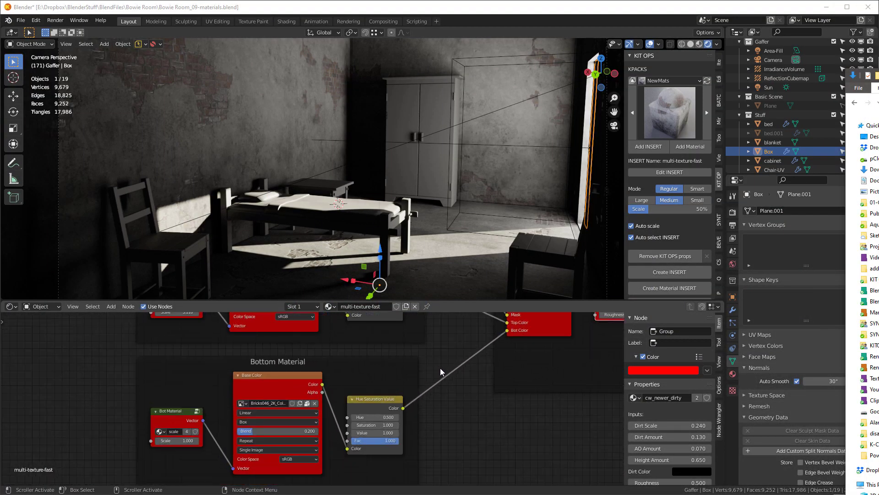
middle_click_drag(436, 326, 401, 374)
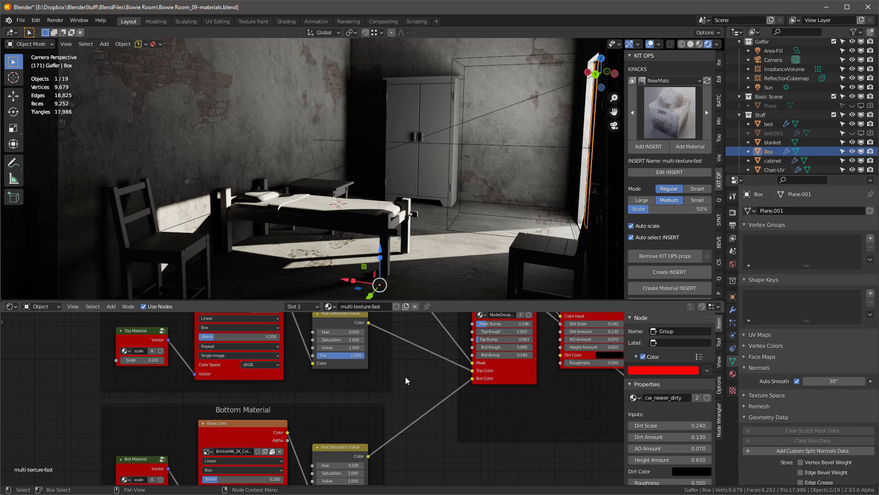
key("Home")
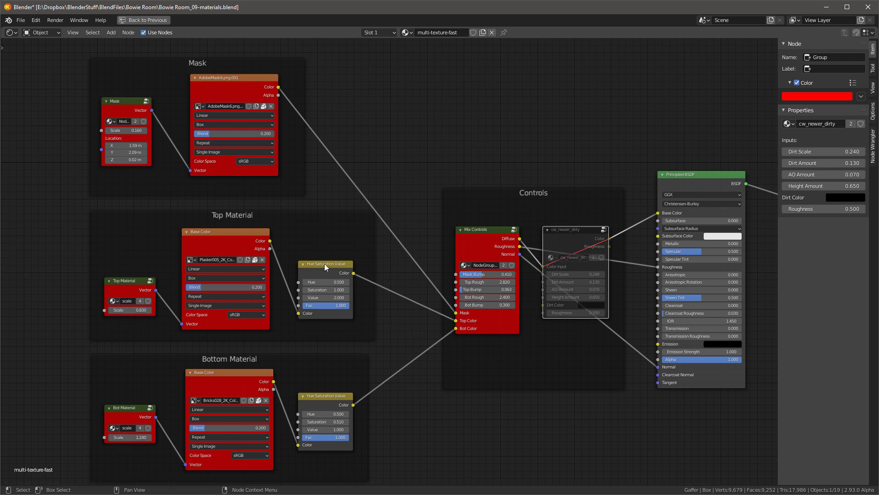
left_click(322, 399)
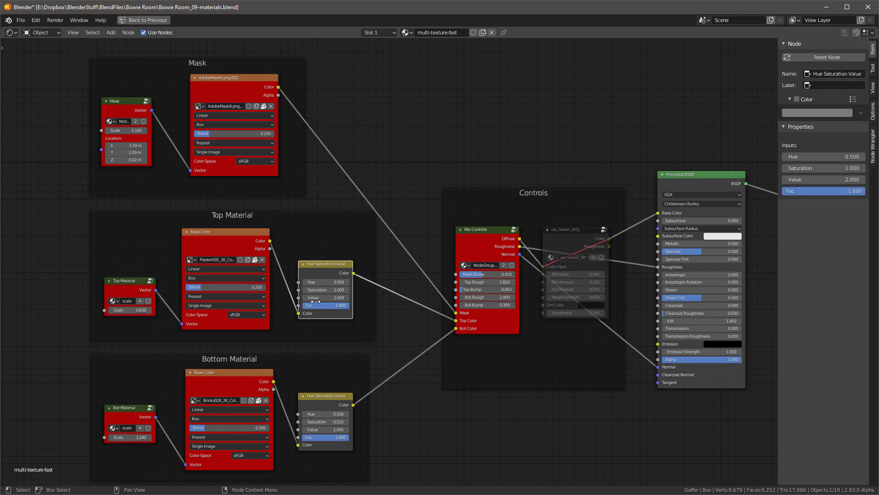
left_click(318, 263)
left_click(325, 396)
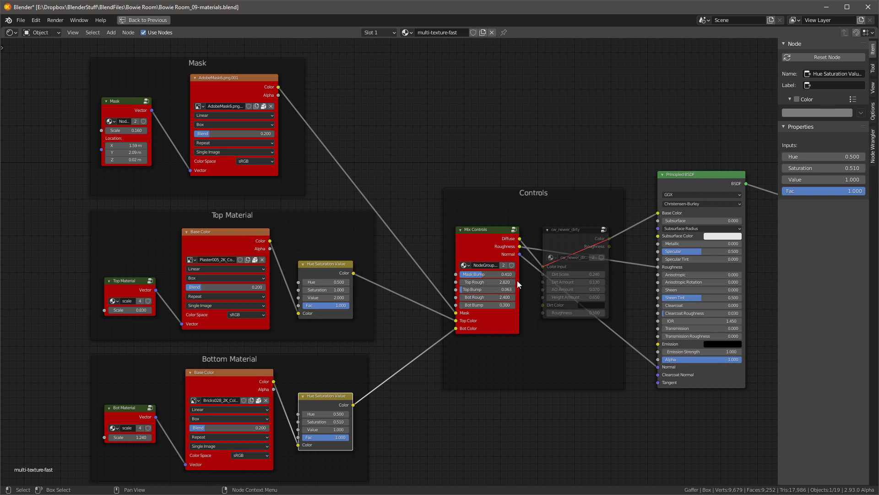
left_click(561, 231)
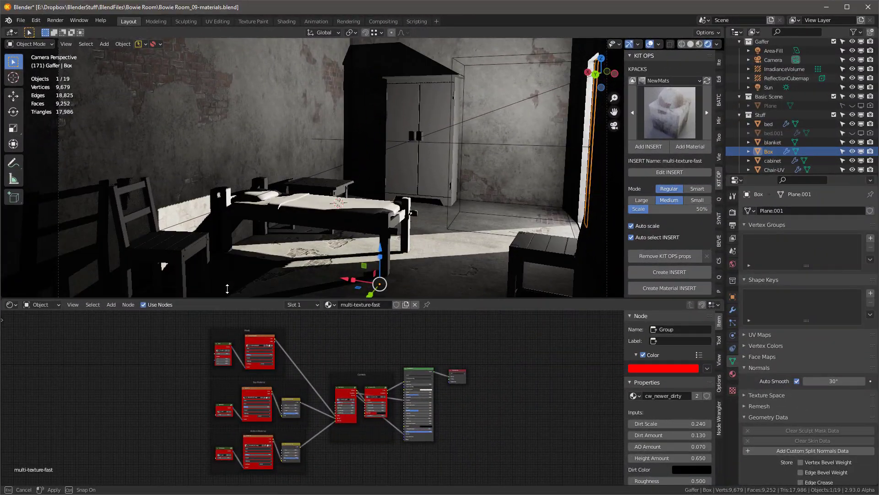
Enlarge the shader editor and bring the nodes in the Mask frame into close view
left_click_drag(227, 289, 227, 208)
scroll(277, 354, "up", 4)
middle_click_drag(320, 338, 341, 290)
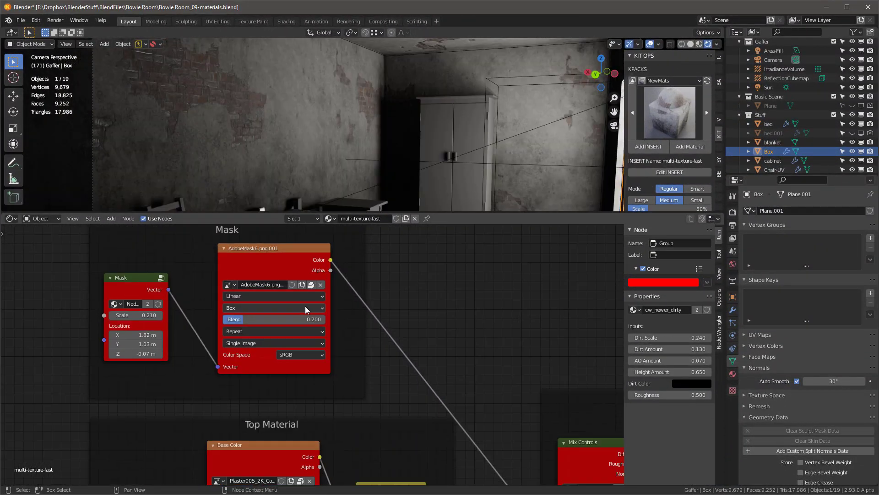
scroll(303, 305, "down", 1)
scroll(115, 282, "up", 2)
scroll(120, 282, "up", 1)
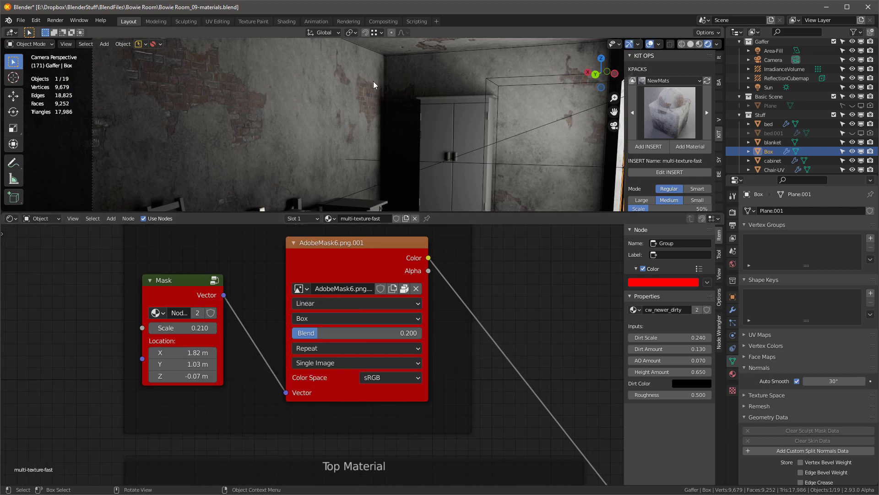
Show the image editor in place of the shader editor and examine the black-and-white AdobeMask6.png mask
left_click(16, 219)
left_click(36, 249)
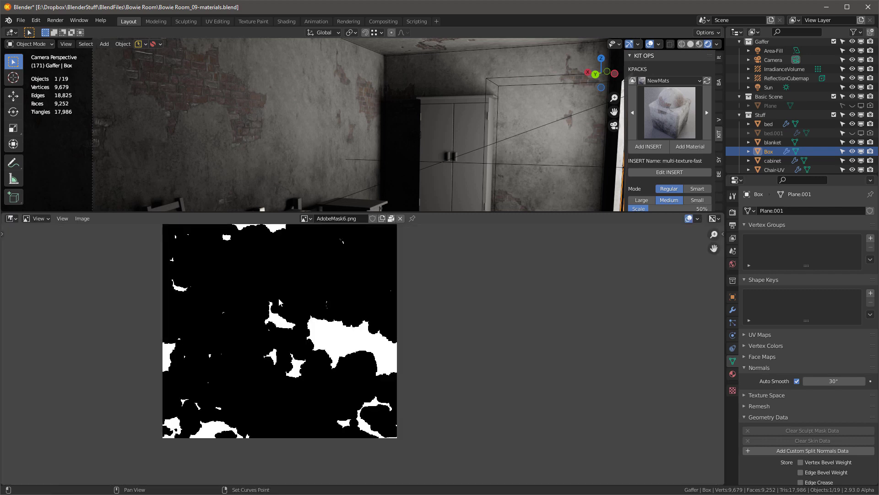
middle_click_drag(279, 298, 346, 324)
scroll(345, 303, "up", 1)
scroll(346, 303, "down", 2)
scroll(345, 303, "up", 7)
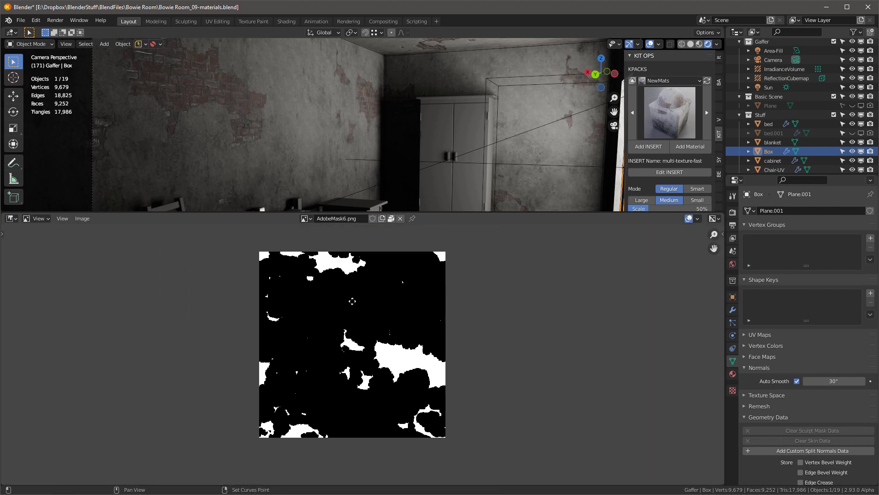
scroll(408, 330, "down", 5)
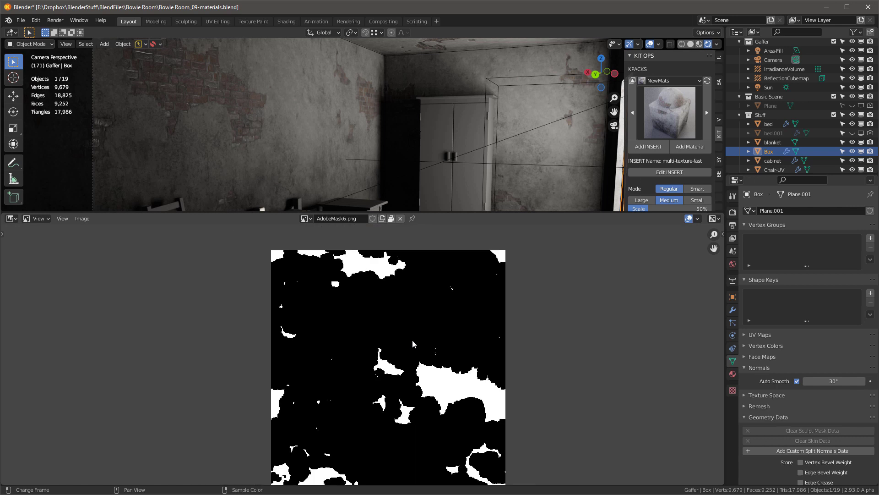
scroll(412, 339, "up", 2)
middle_click_drag(385, 395, 392, 412)
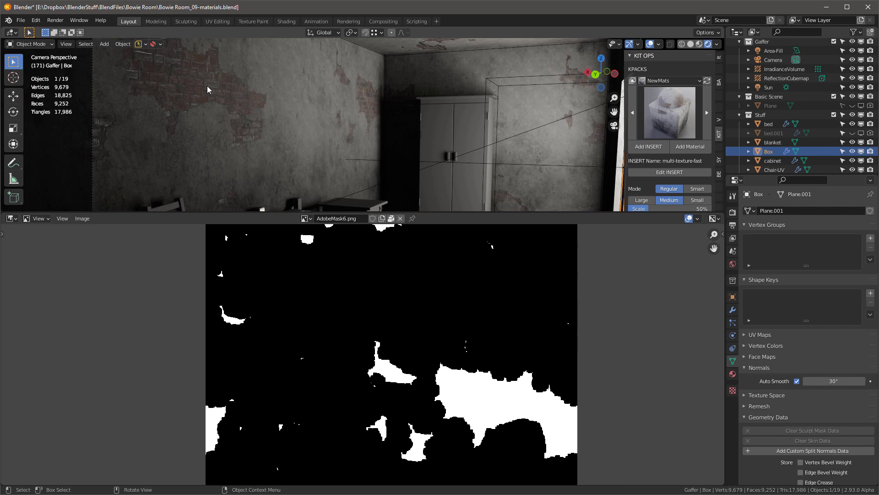
Return to the shader editor and set the Mask node's scale to 0.160 and location to X 1.59 m, Y 2.09 m, Z 0.02 m
left_click(11, 219)
left_click(34, 305)
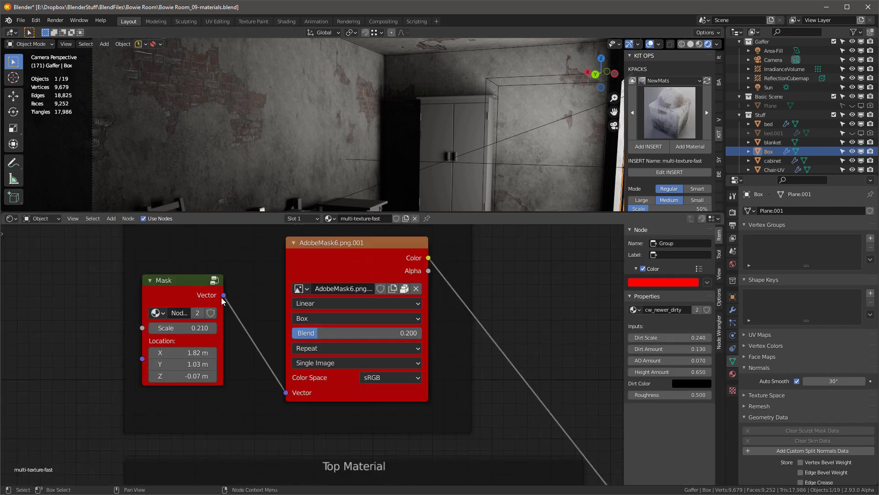
left_click_drag(181, 329, 167, 351, "shift")
left_click_drag(189, 364, 229, 364)
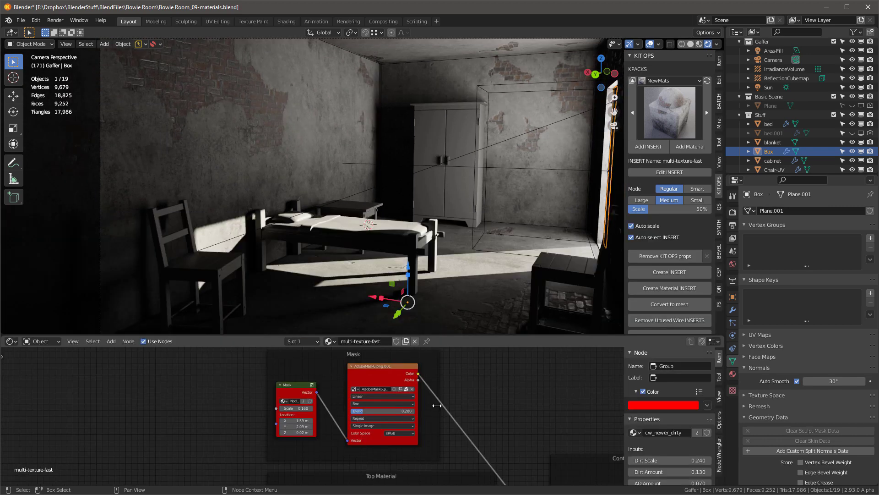
Unlink the Bricks046 image from the Base Color texture node in the Bottom Material frame
scroll(442, 414, "up", 2)
middle_click_drag(446, 414, 382, 416, "shift")
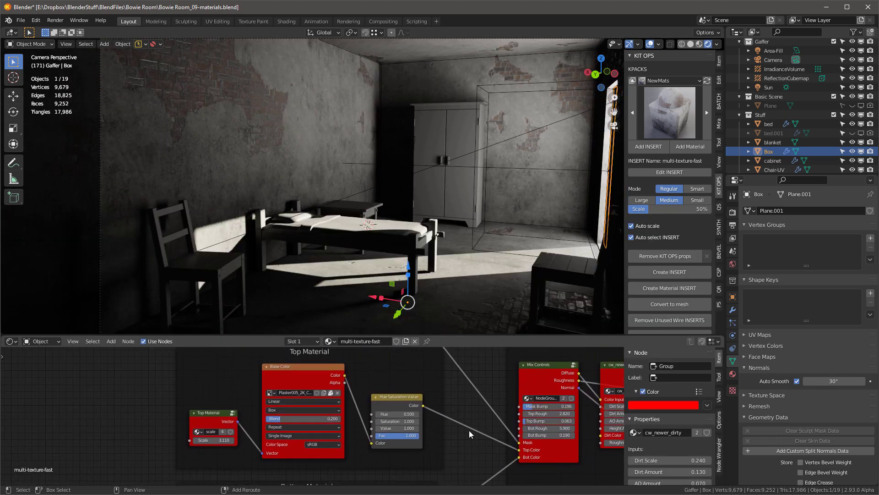
middle_click_drag(475, 420, 452, 434)
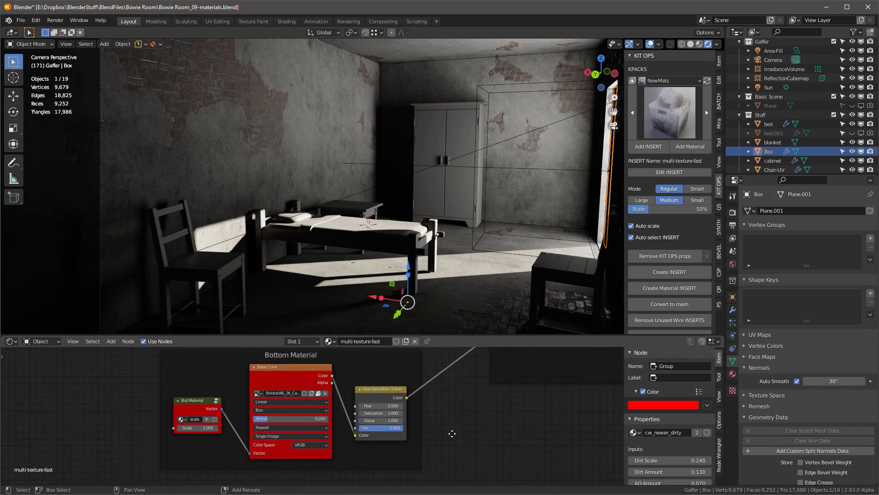
scroll(275, 366, "up", 3)
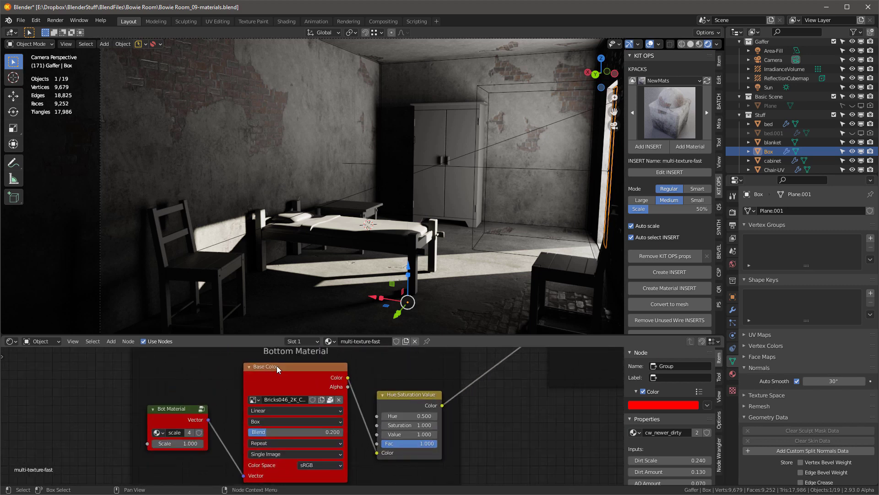
left_click(339, 400)
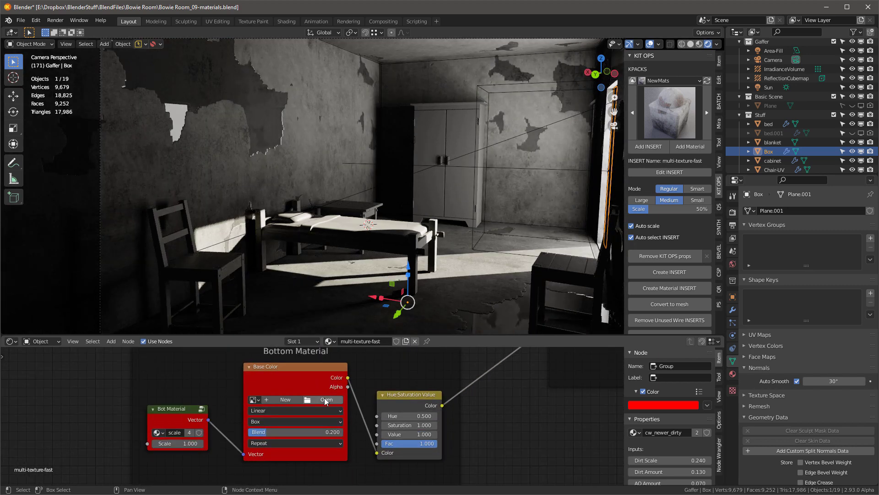
Load Bricks028_2K_Color.jpg from the Bricks028_2K-JPG download folder into the Bottom Material's Base Color texture node
left_click(325, 399)
left_click(122, 395)
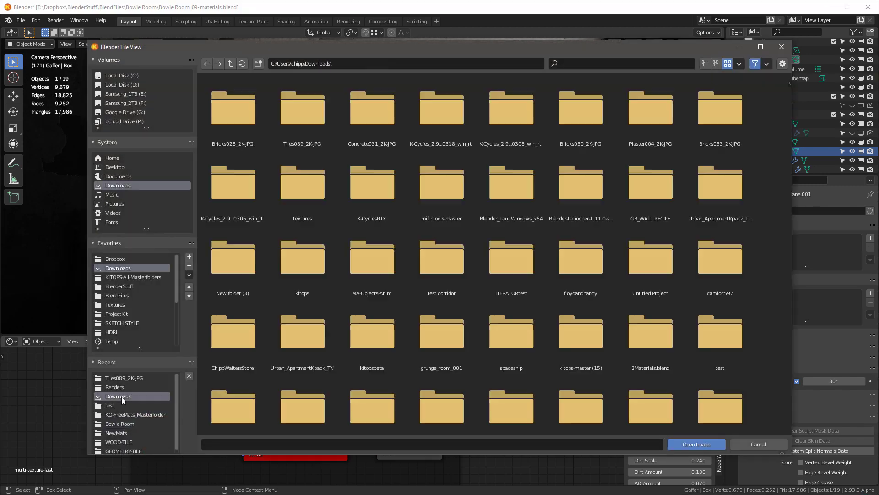
left_click(239, 117)
double_click(238, 114)
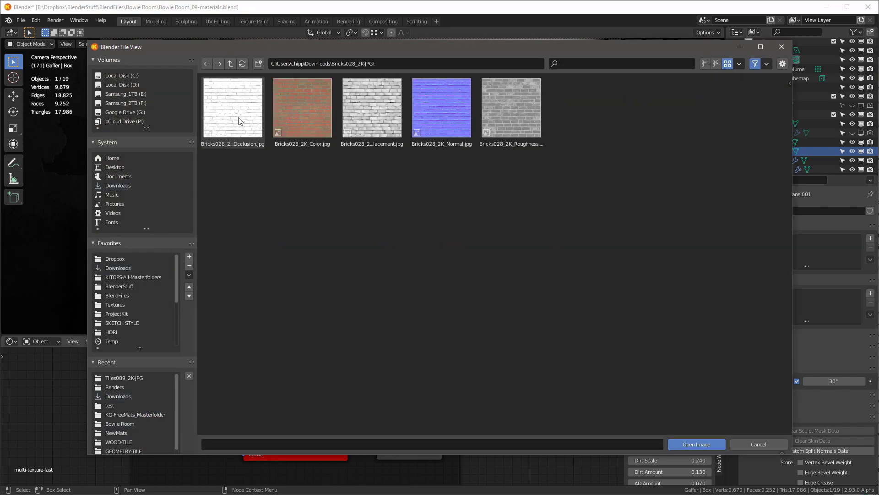
left_click(309, 104)
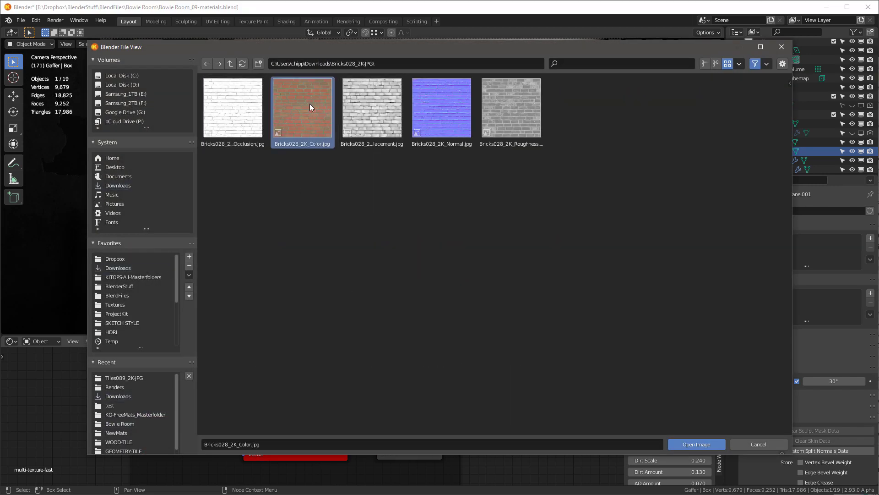
left_click(702, 443)
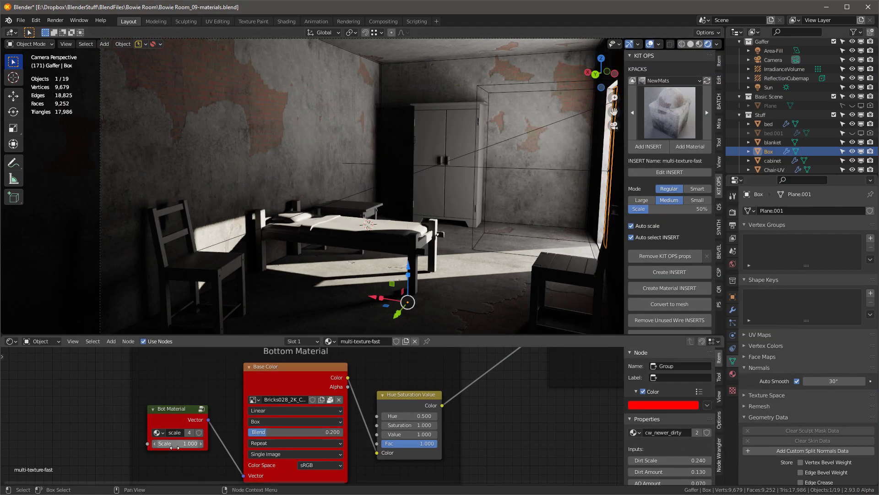
Set the Bot Material scale to 1.240 and the Value of the Bottom Material's Hue Saturation Value node to 0.71
left_click_drag(175, 445, 201, 445, "shift")
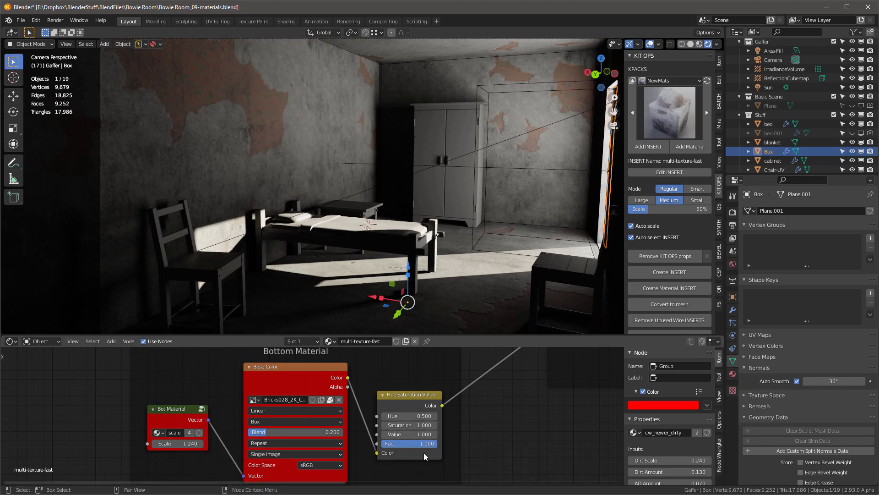
mouse_move(411, 434)
left_mouse_down("shift")
mouse_move(350, 435)
mouse_move(393, 434)
left_mouse_up("shift")
left_click(422, 434)
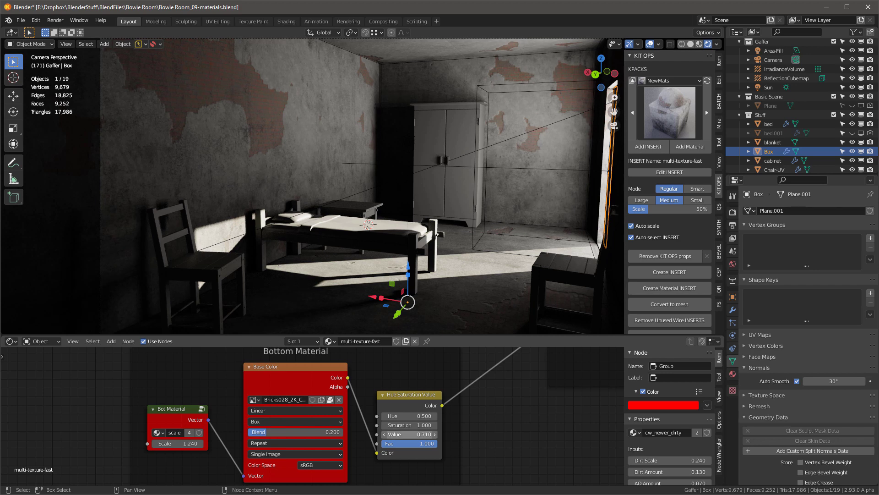
type("0.71")
key("Return")
Raise Mask Bump on the Mix Controls node to 0.312 while viewing the brick patch on the wall up close
scroll(414, 386, "down", 10)
middle_click_drag(414, 386, 381, 460, "shift")
middle_click_drag(260, 123, 369, 247)
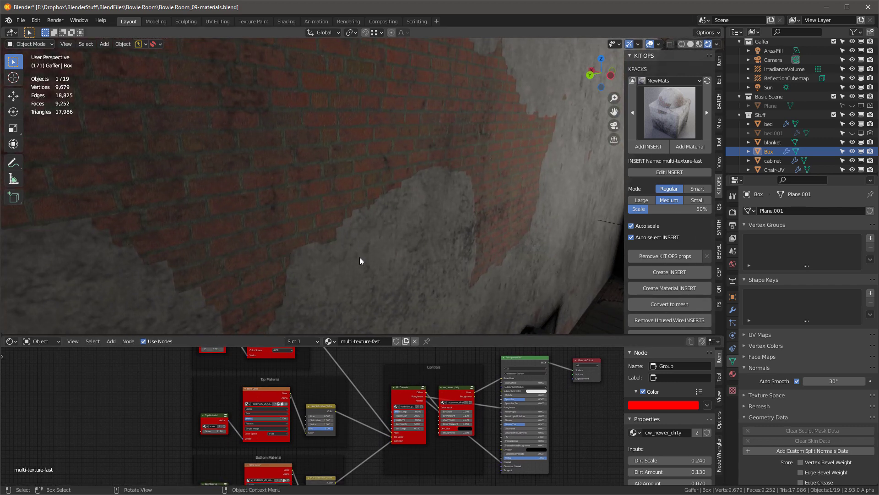
scroll(415, 415, "up", 5)
scroll(393, 411, "up", 3)
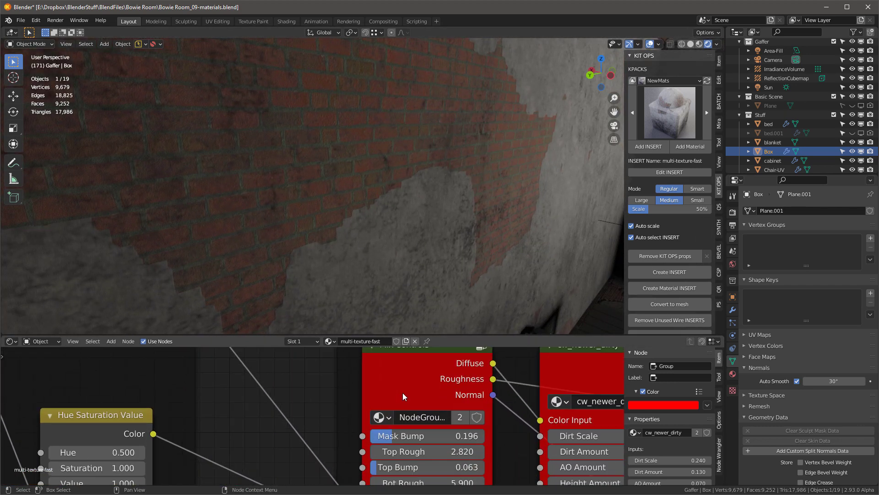
scroll(403, 392, "down", 3)
scroll(403, 389, "up", 3)
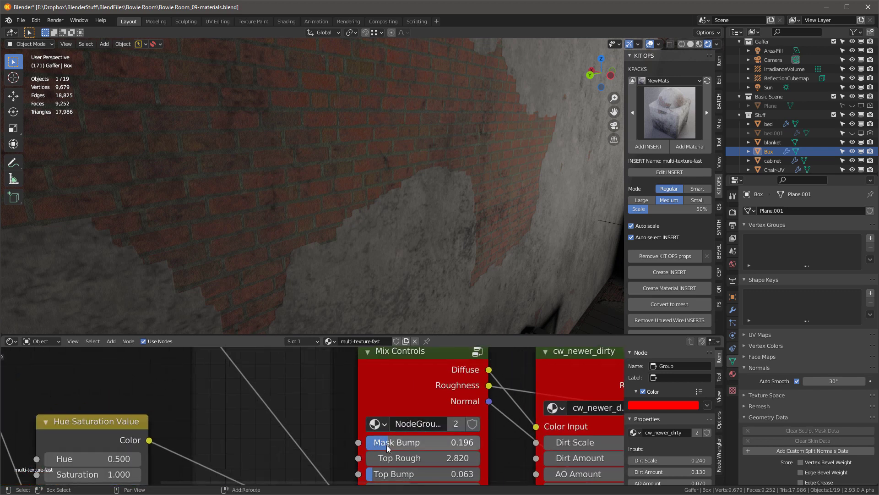
left_click_drag(387, 445, 393, 444)
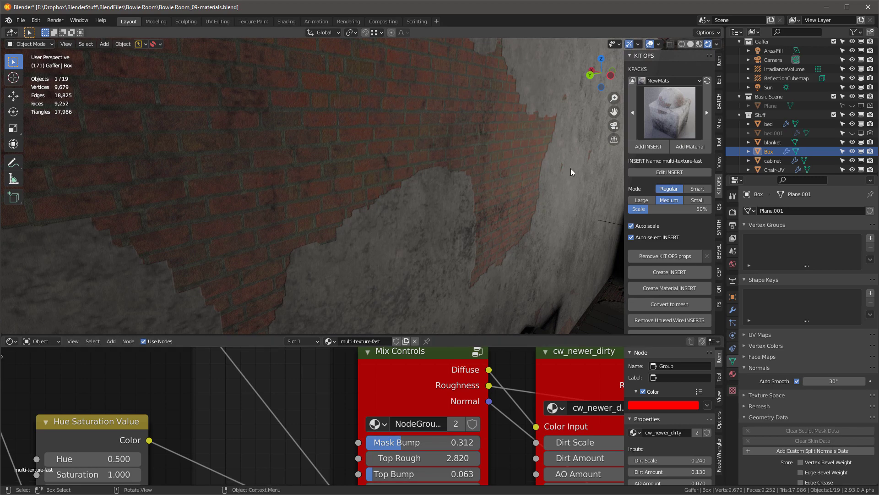
Set Bot Rough on the Mix Controls node to 2.400
scroll(278, 205, "down", 5)
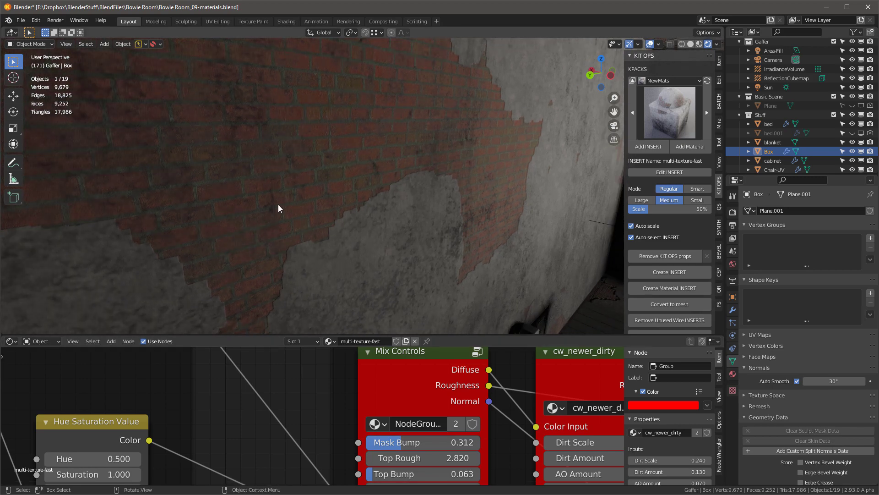
scroll(293, 179, "up", 1)
scroll(293, 179, "down", 3)
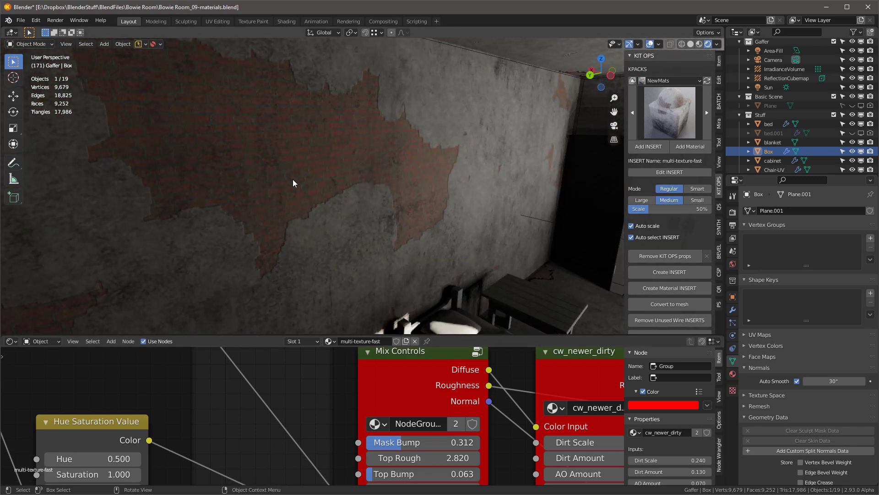
middle_click_drag(510, 441, 493, 367)
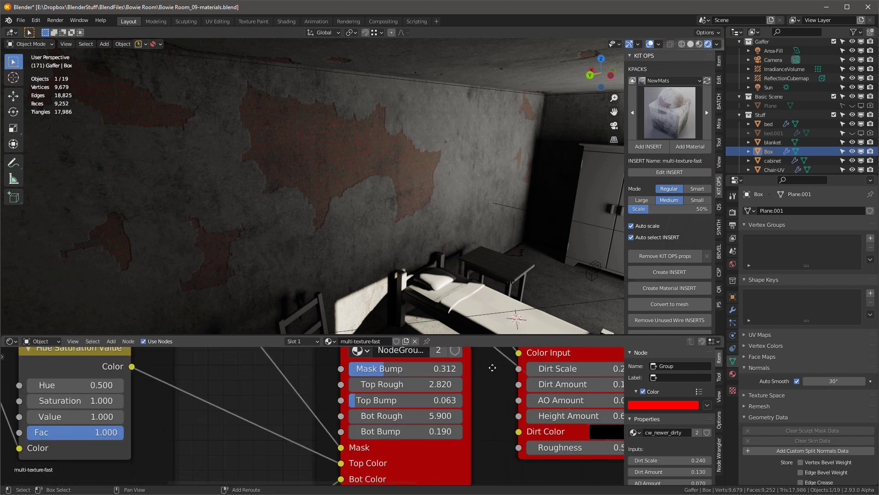
left_click_drag(416, 415, 380, 415)
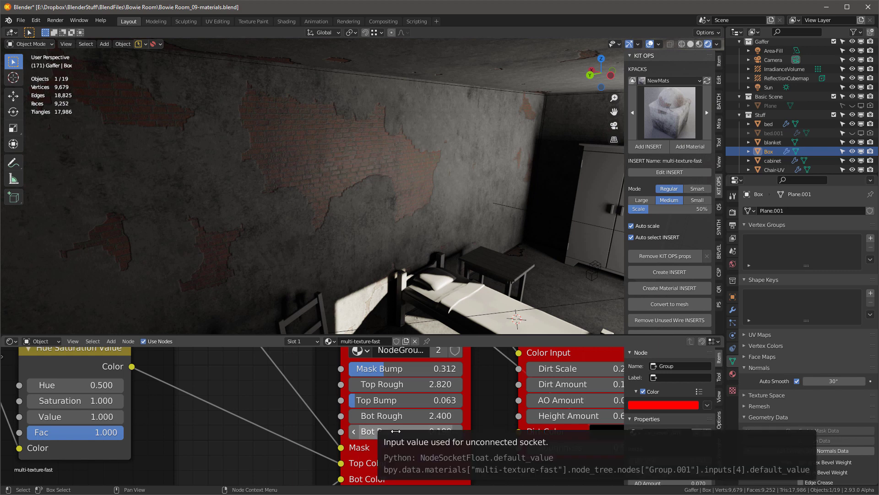
Set Bot Bump to 0.300 and Mask Bump to 0.410 on the Mix Controls node, and return to the camera view
scroll(302, 121, "up", 6)
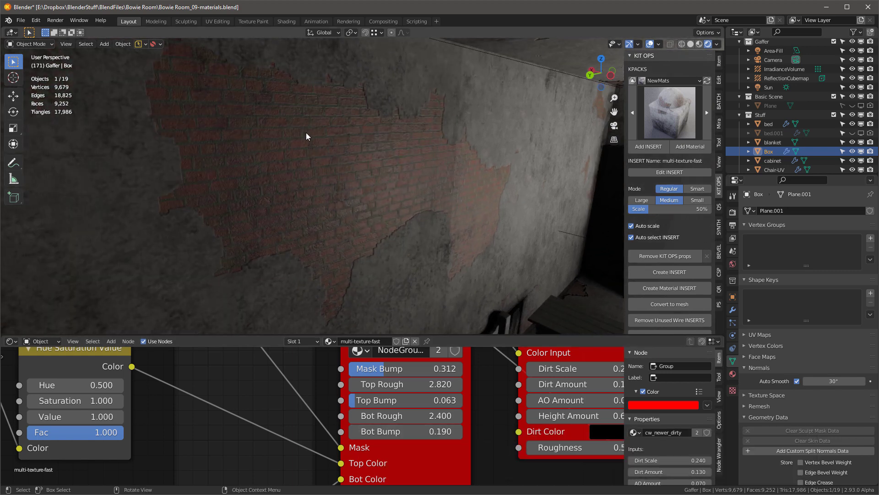
mouse_move(420, 431)
left_mouse_down()
mouse_move(443, 431)
mouse_move(412, 431)
mouse_move(424, 431)
left_mouse_up()
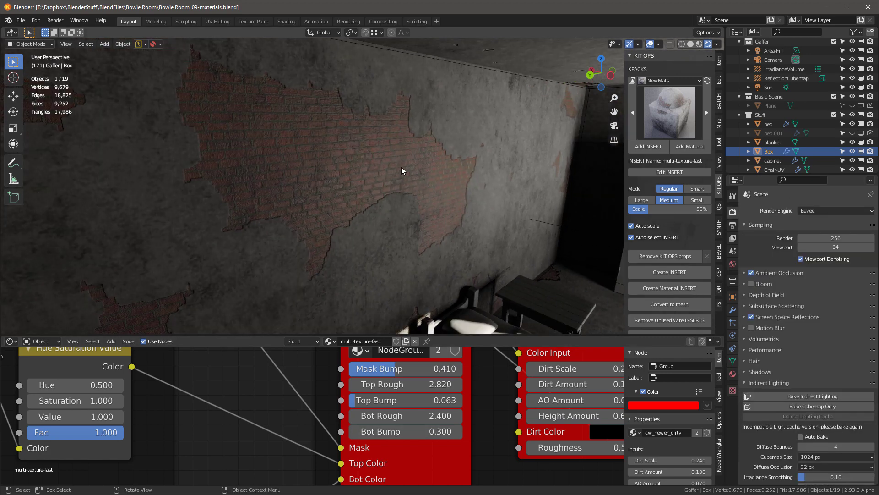
mouse_move(402, 170)
middle_mouse_down()
mouse_move(369, 171)
mouse_move(354, 158)
mouse_move(416, 163)
middle_mouse_up()
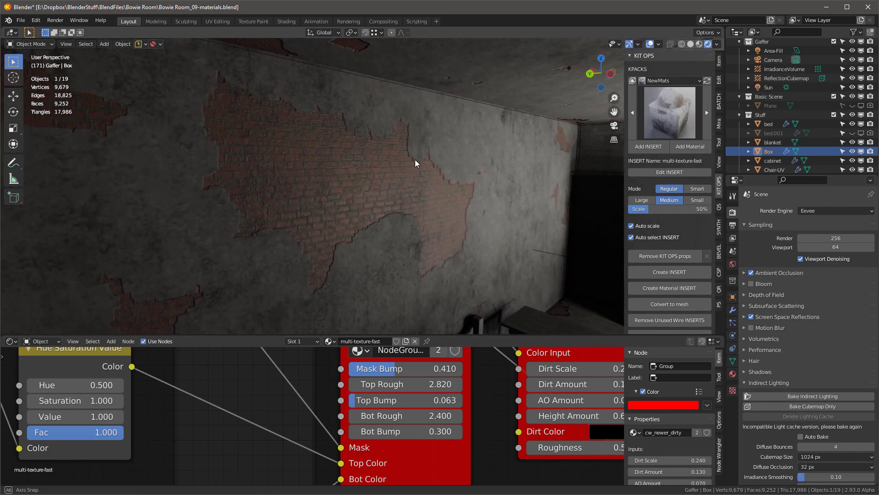
key("KP_0")
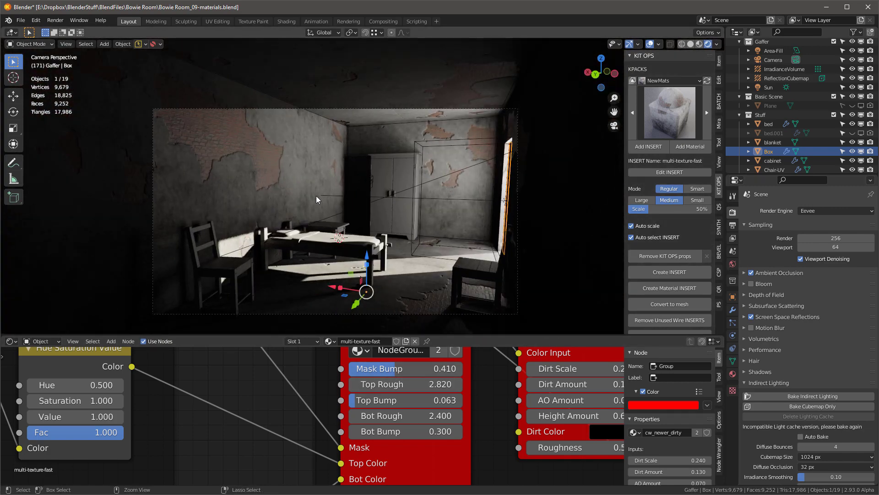
scroll(350, 205, "up", 2)
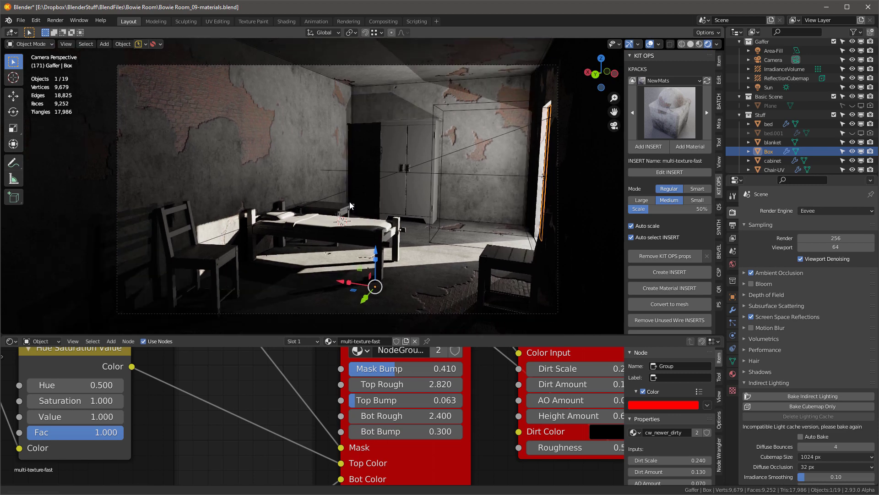
Mute the cw_newer_dirty node in the Controls frame
scroll(367, 439, "down", 4)
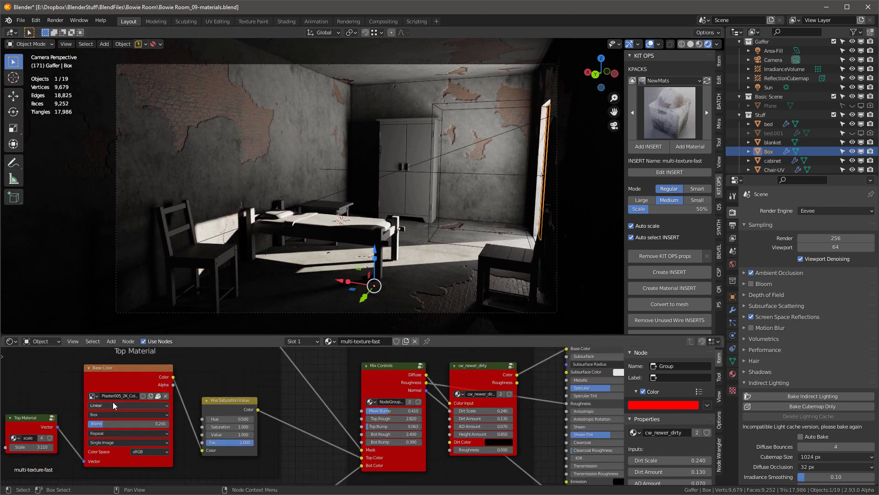
scroll(112, 402, "up", 4)
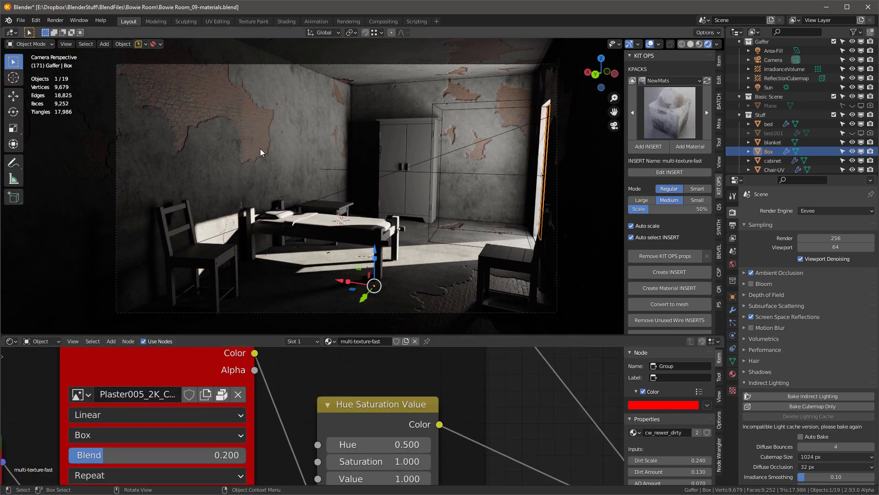
scroll(377, 410, "down", 4)
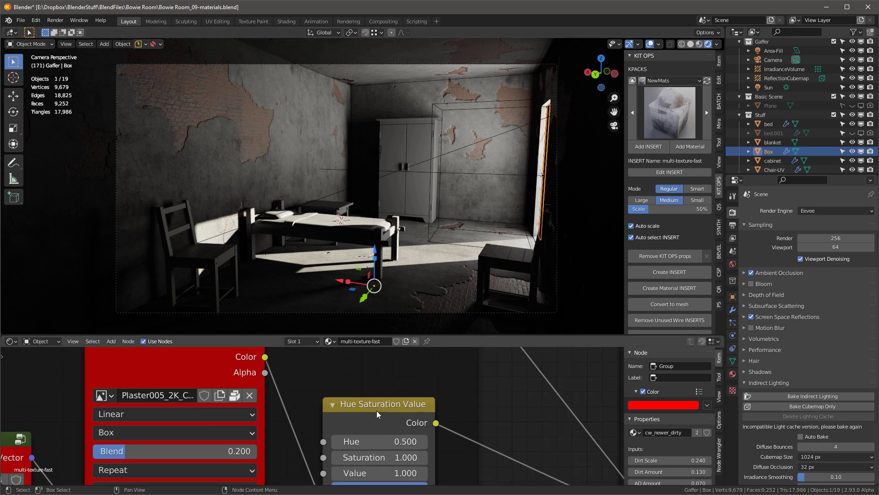
middle_click_drag(429, 395, 177, 416, "shift")
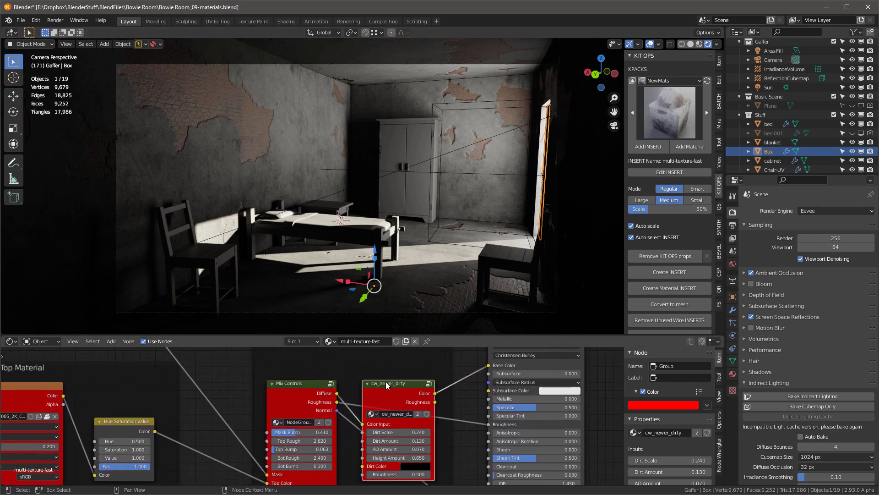
scroll(386, 386, "up", 2)
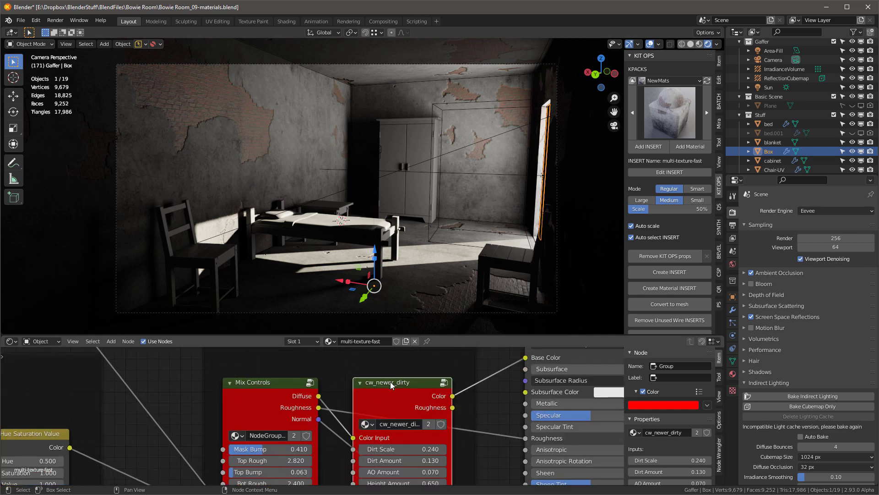
key("m")
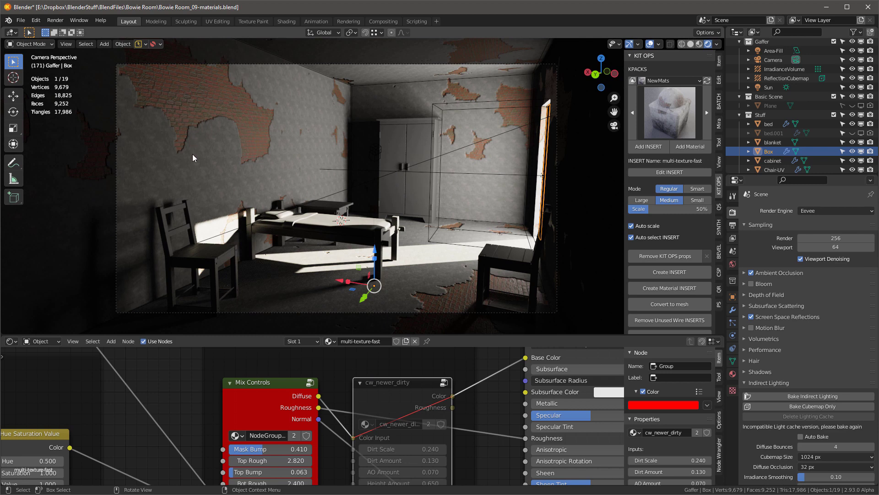
Set the scale of the Top Material node to 0.830 to enlarge the plaster texture on the walls
scroll(197, 158, "up", 2)
middle_click_drag(272, 187, 354, 183, "shift")
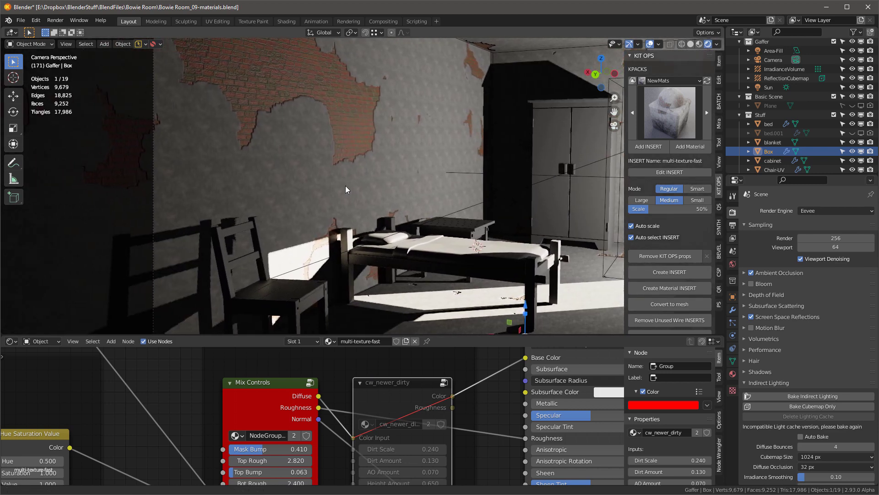
key("Home")
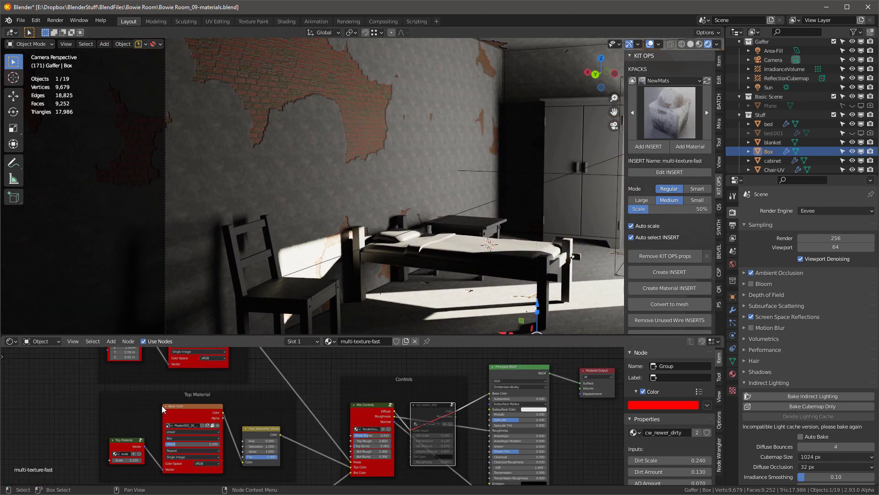
scroll(162, 406, "up", 2)
middle_click_drag(353, 410, 518, 391)
scroll(204, 389, "up", 3)
scroll(204, 388, "up", 2)
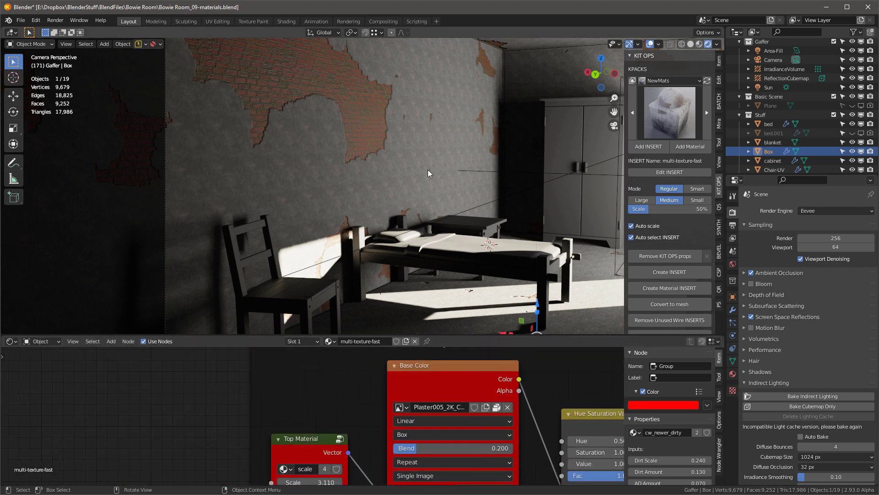
middle_click_drag(331, 402, 323, 369, "shift")
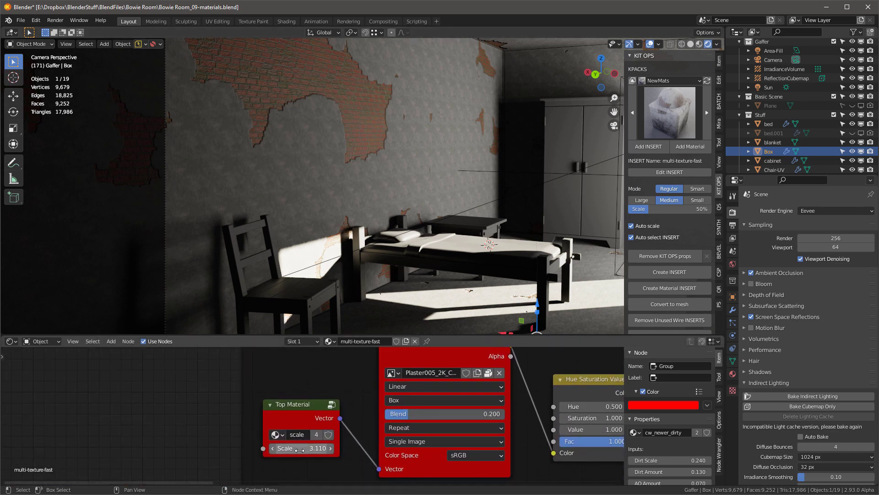
left_click_drag(302, 448, 293, 448)
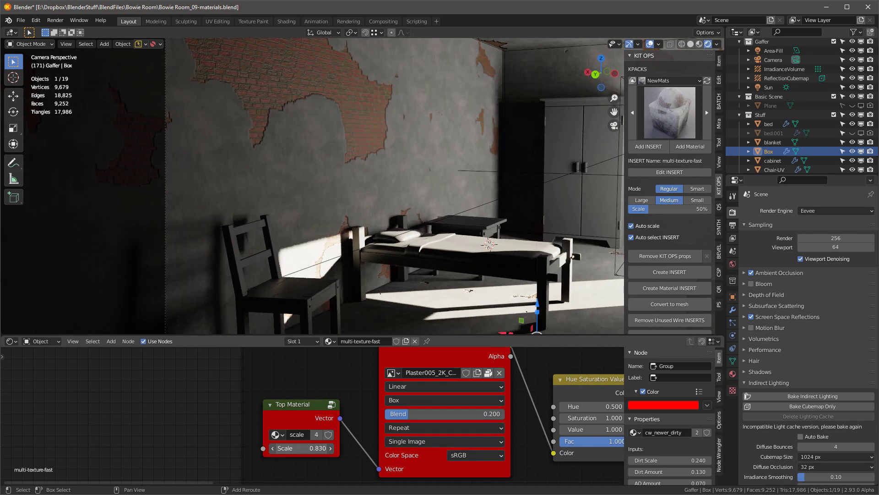
Set the Value of the Top Material's Hue Saturation Value node to 2 to brighten the plaster
middle_click_drag(320, 206, 449, 161)
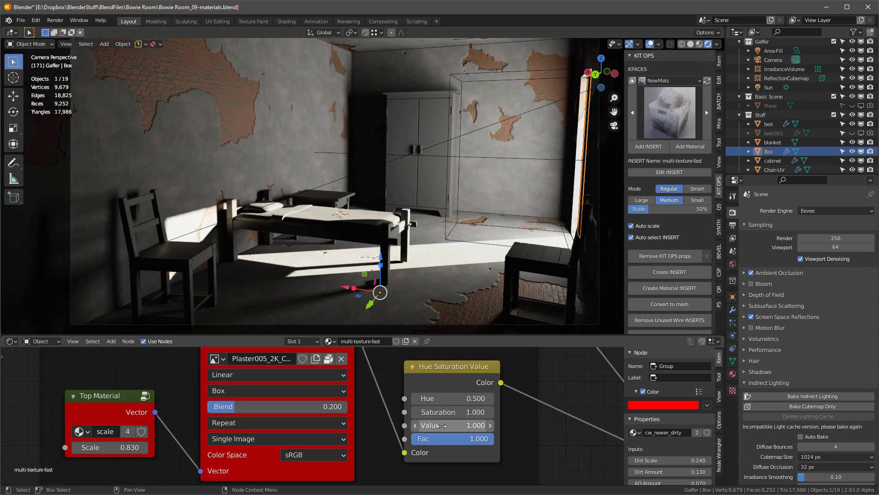
left_click(433, 425)
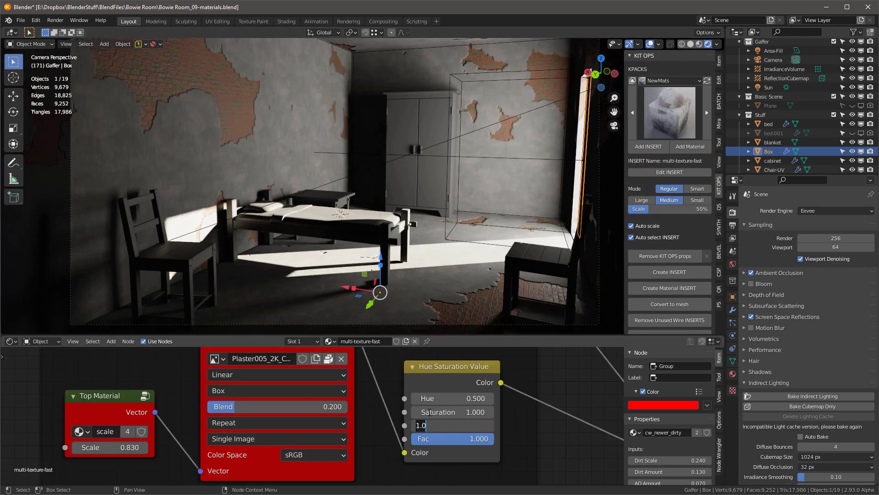
type("2")
key("Return")
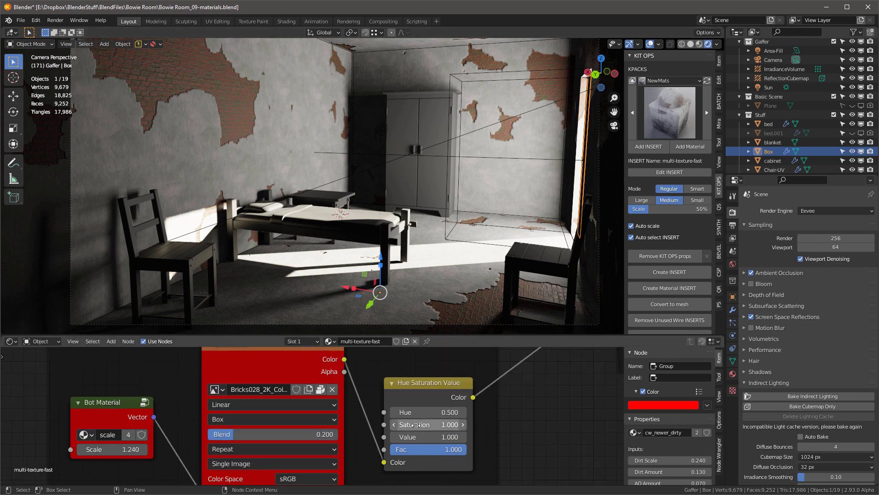
Reduce the saturation of the Bottom Material's Hue Saturation Value node and unmute the cw_newer_dirty node
left_click_drag(447, 425, 358, 424)
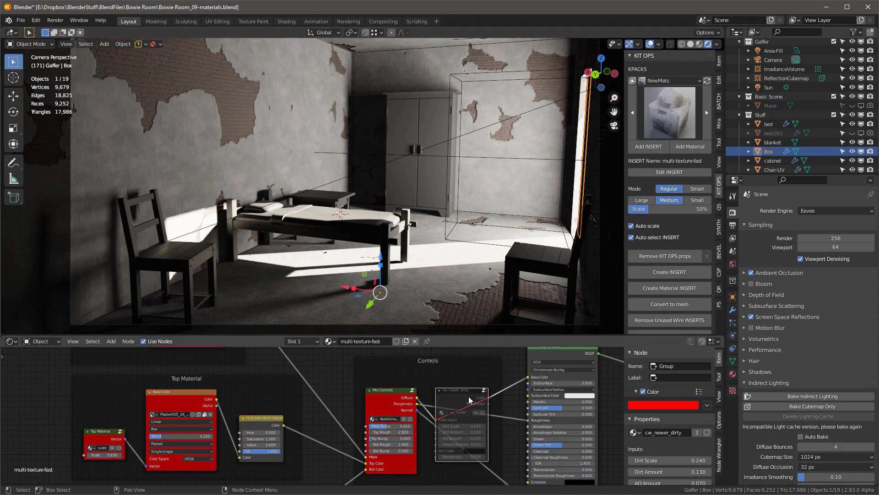
scroll(467, 395, "up", 4)
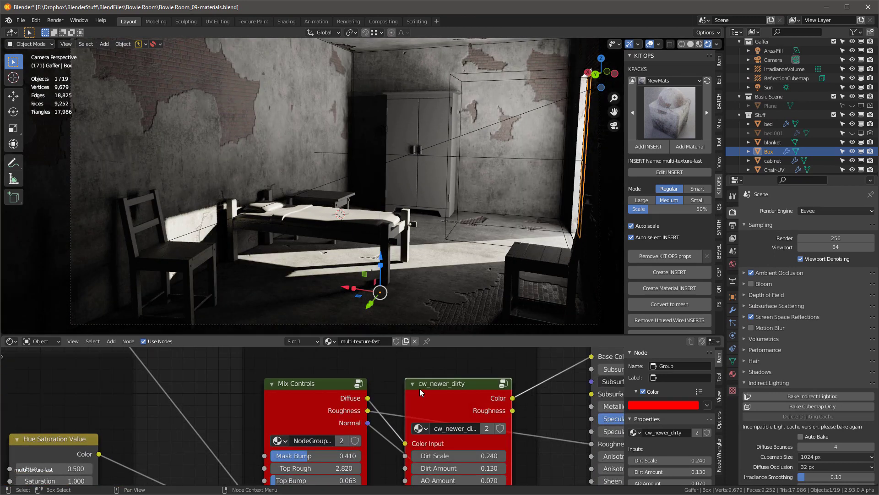
Set the Dirt Amount, AO Amount and Height Amount of the cw_newer_dirty node to 0
scroll(420, 389, "down", 1)
middle_click_drag(432, 393, 409, 369)
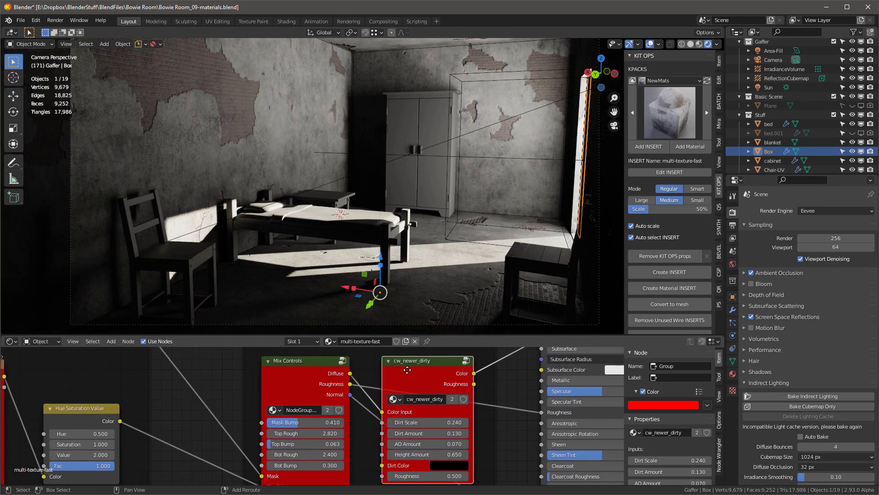
scroll(403, 384, "up", 1)
left_click(414, 437)
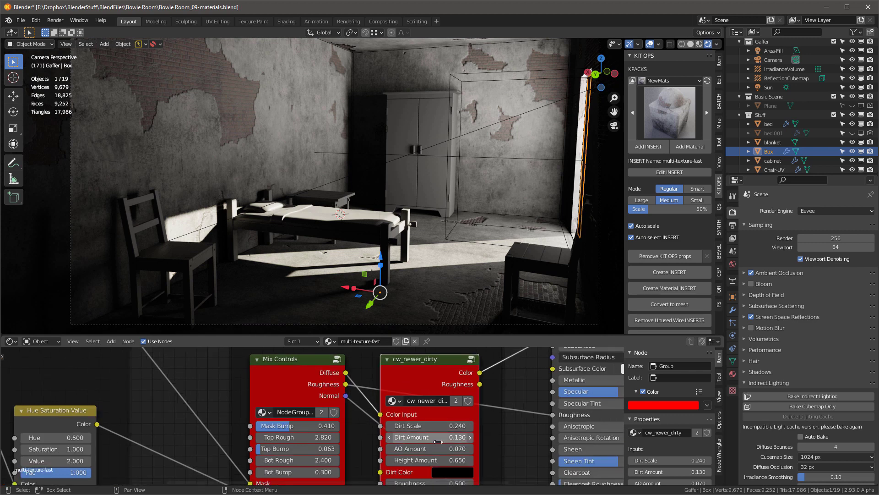
type("0")
key("Return")
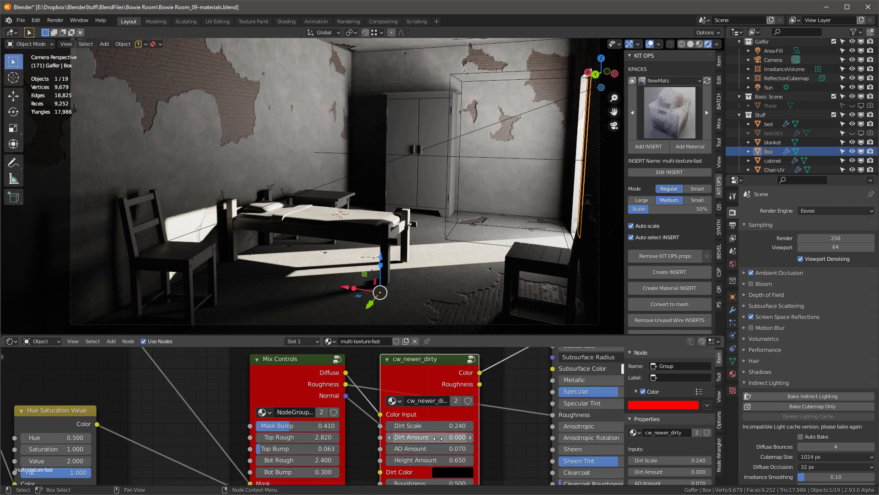
left_click(422, 448)
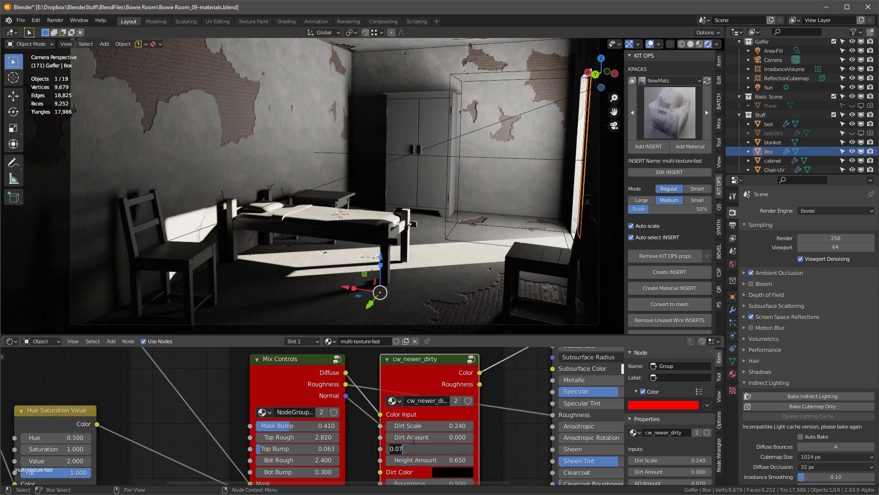
key("Return")
left_click(422, 460)
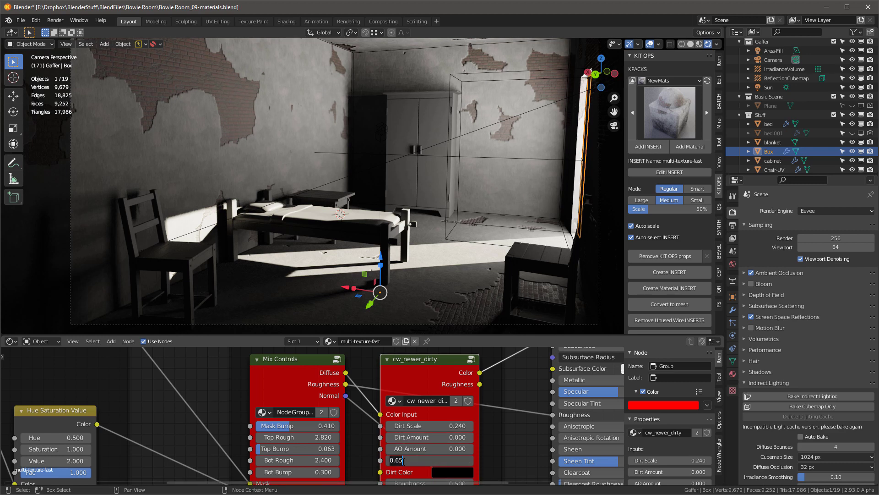
type("000")
key("Return")
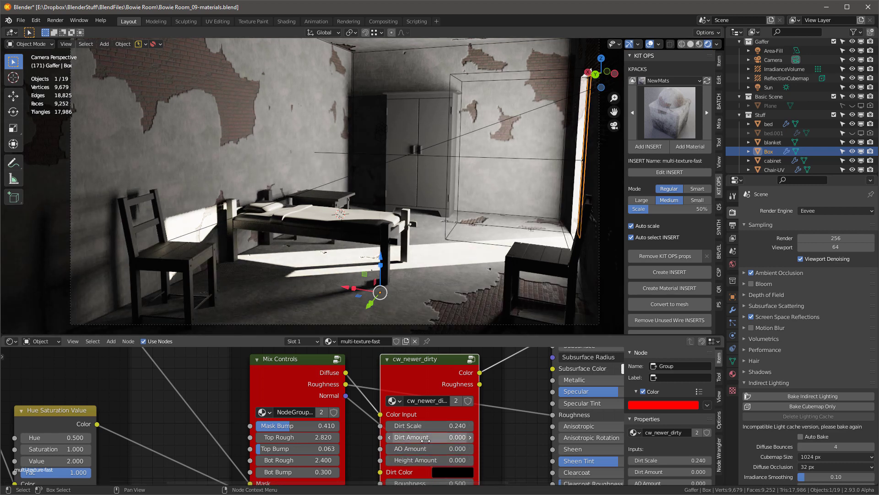
Change the Dirt Color of the cw_newer_dirty node to a very dark brown with value 0.017 and slightly reduced saturation
left_click(452, 472)
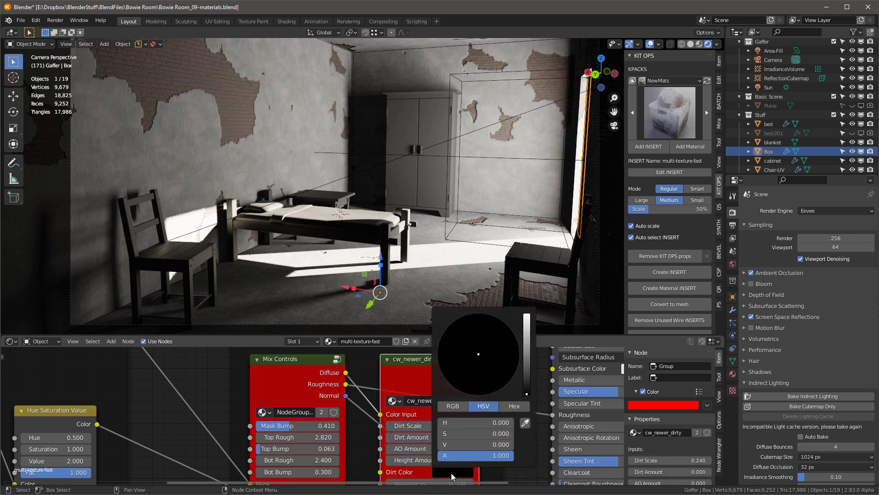
left_click(528, 375)
left_click(460, 390)
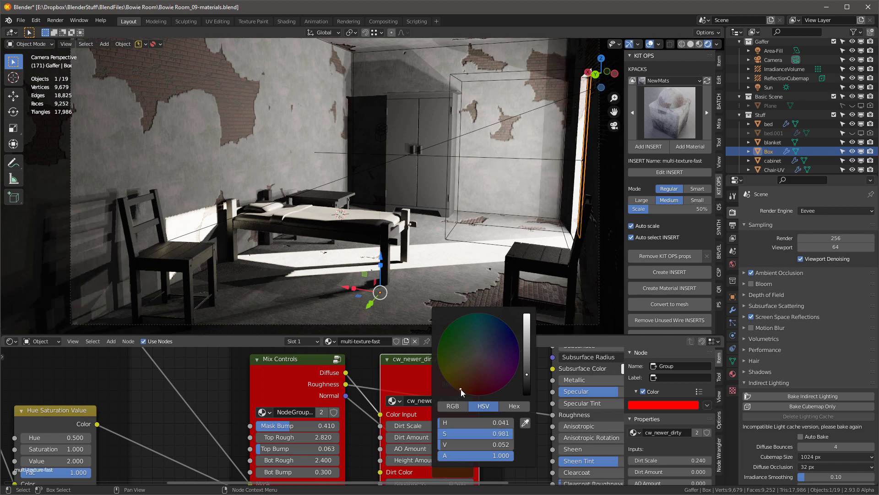
left_click(527, 383)
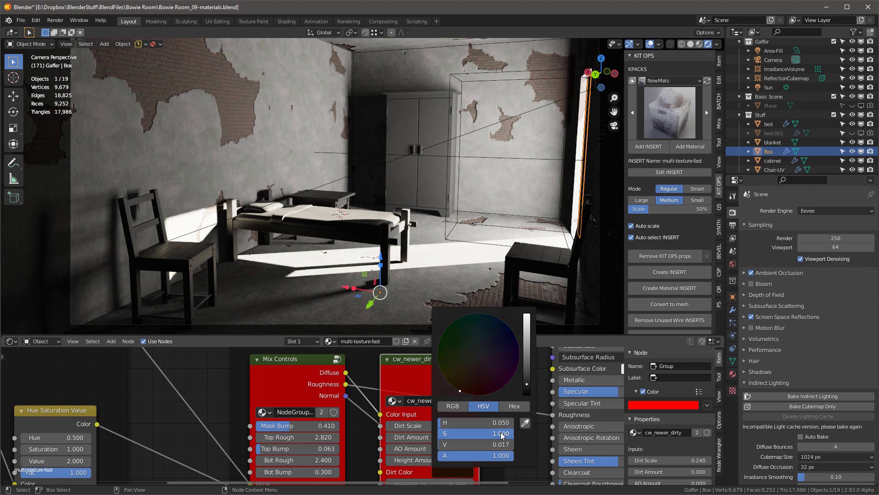
left_click_drag(503, 435, 489, 435)
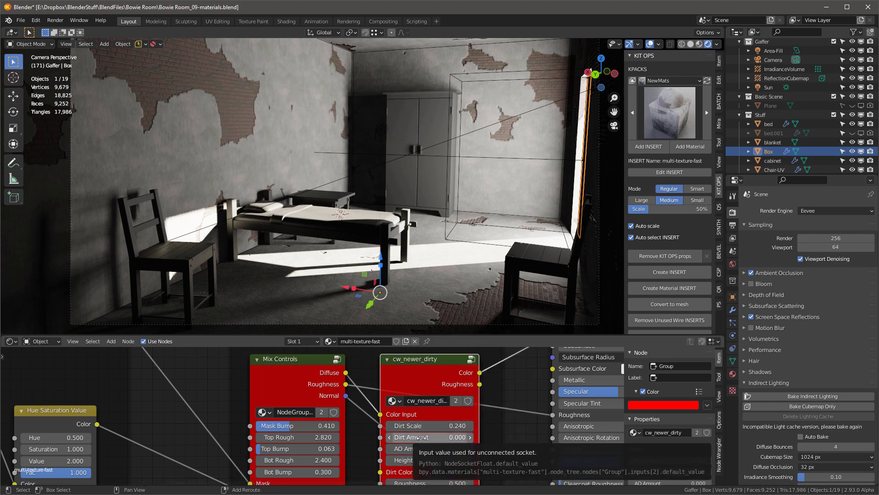
Set the cw_newer_dirty node to Dirt Scale 0.270, Dirt Amount 0.140, AO Amount 0.050 and Height Amount 0.610
left_click_drag(421, 437, 466, 426)
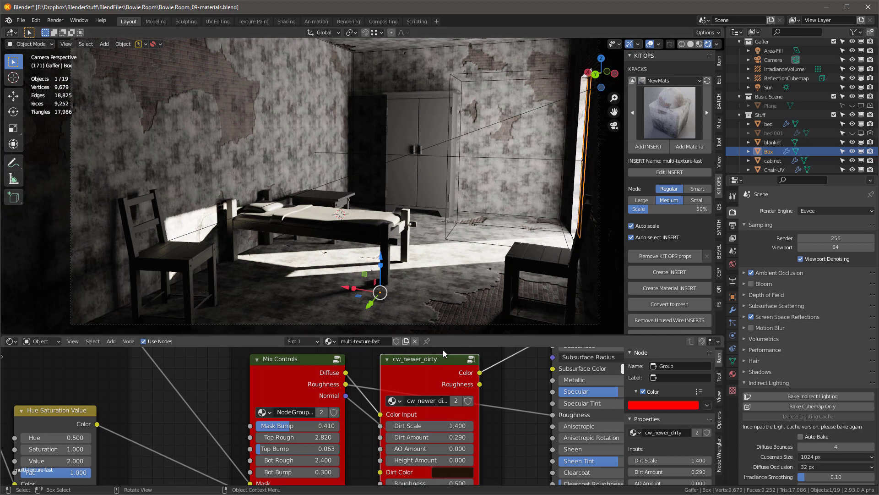
left_click_drag(451, 426, 422, 426)
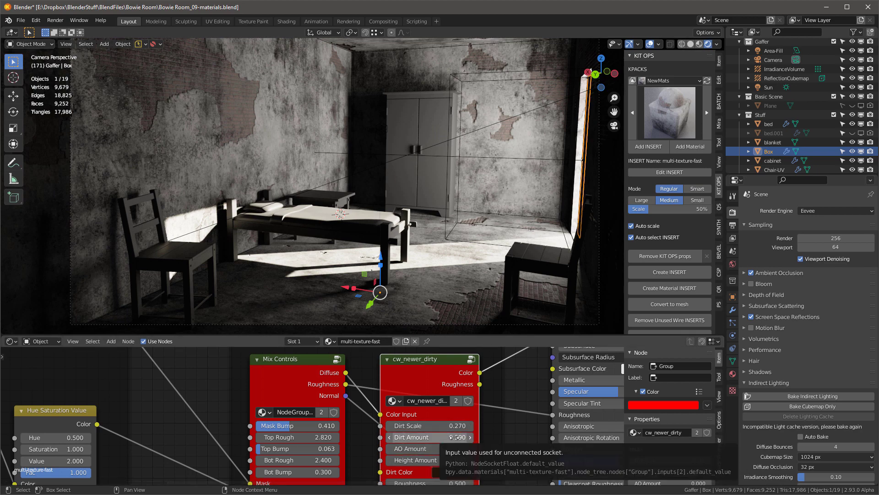
left_click_drag(457, 437, 440, 437)
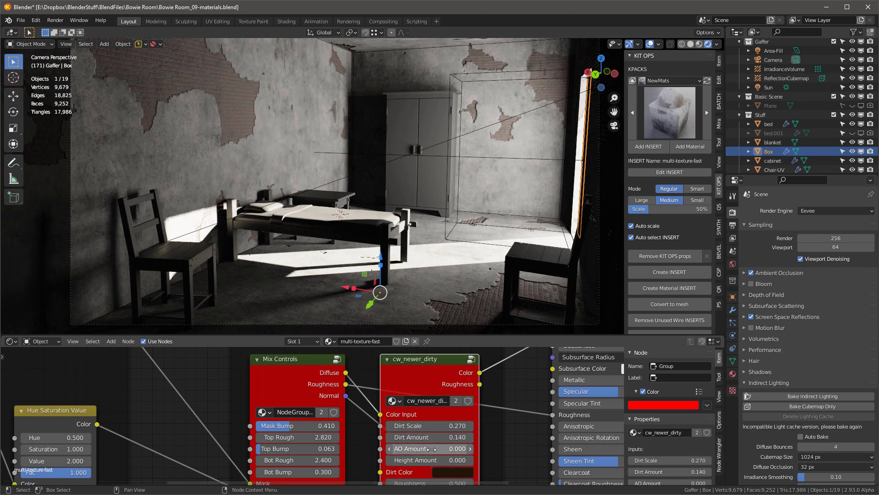
mouse_move(430, 448)
left_mouse_down()
mouse_move(465, 449)
mouse_move(432, 448)
left_mouse_up()
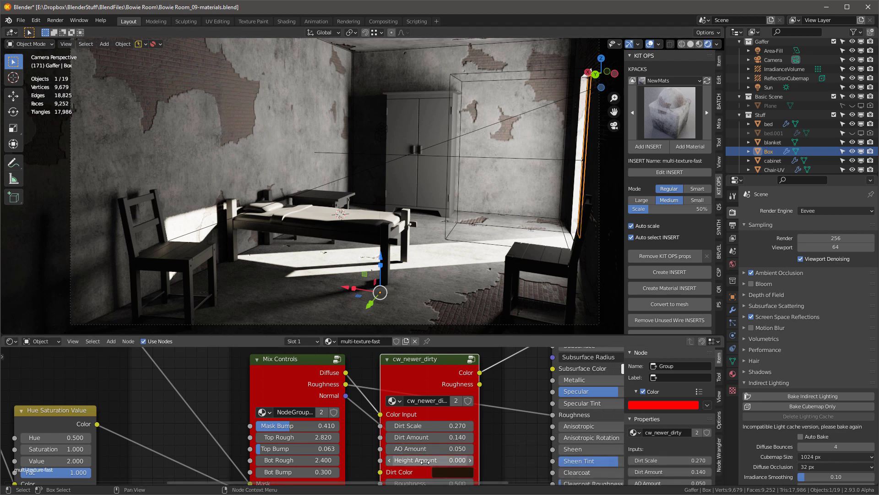
left_click_drag(430, 460, 457, 460)
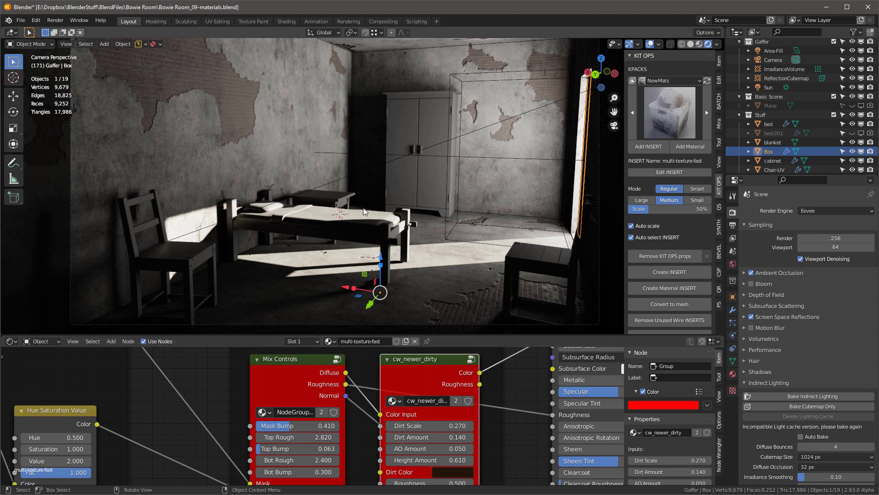
Bake the indirect lighting and switch the render engine to Cycles to compare the look
key("q")
left_click(349, 192)
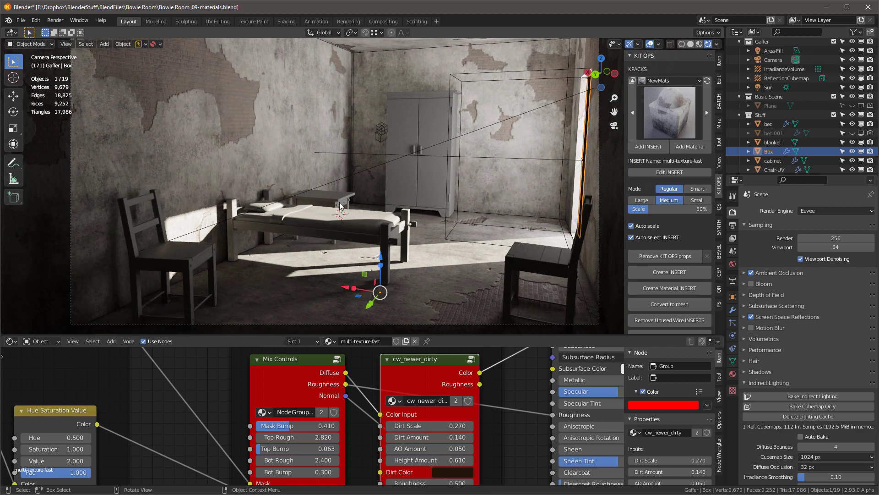
left_click(830, 211)
left_click(816, 242)
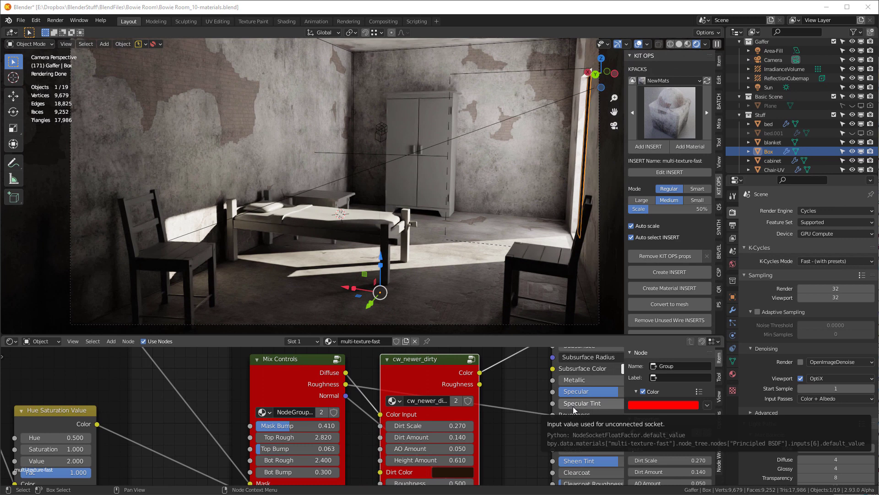
Set the Dirt Amount of the cw_newer_dirty node to 0.050 and switch the render engine back to Eevee
left_click(451, 436)
key("BackSpace")
key("BackSpace")
key("BackSpace")
key("BackSpace")
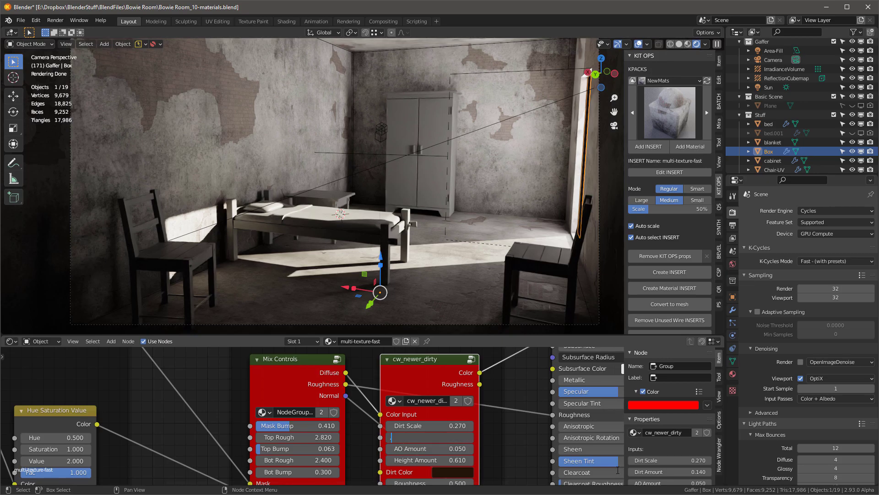
key("Return")
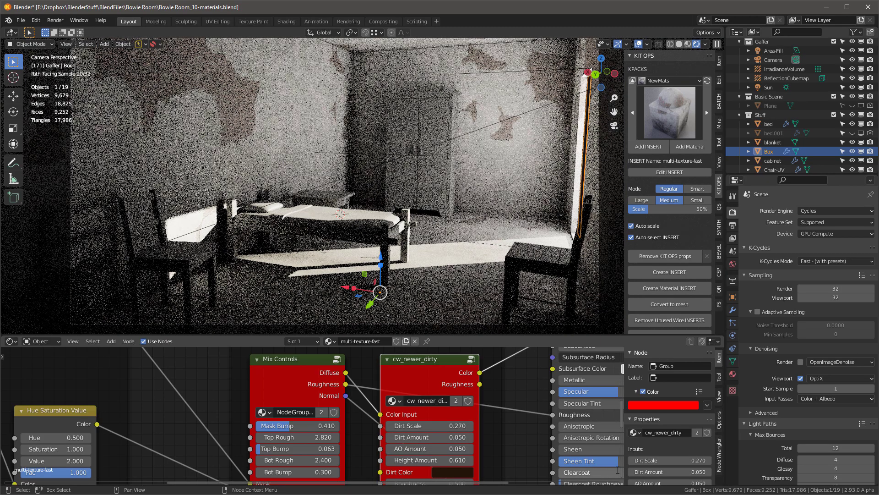
left_click(819, 210)
left_click(817, 221)
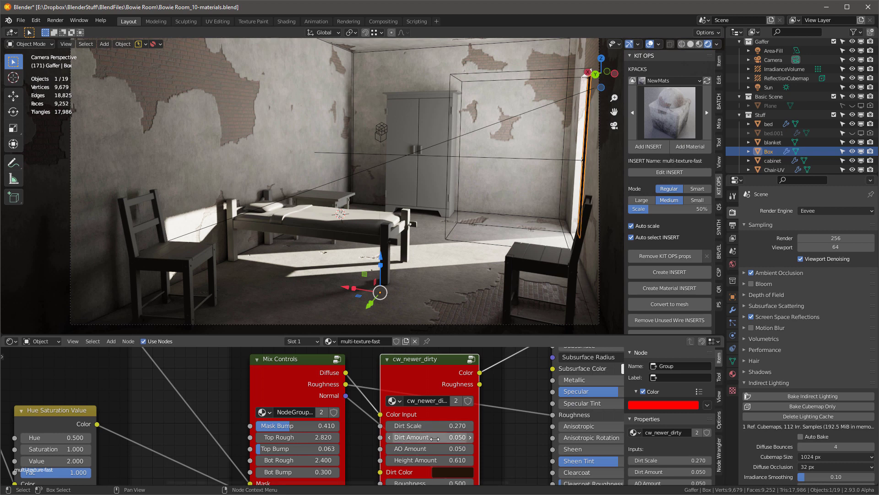
Set the AO Amount of the cw_newer_dirty node to 0.07
left_click(447, 449)
type(".")
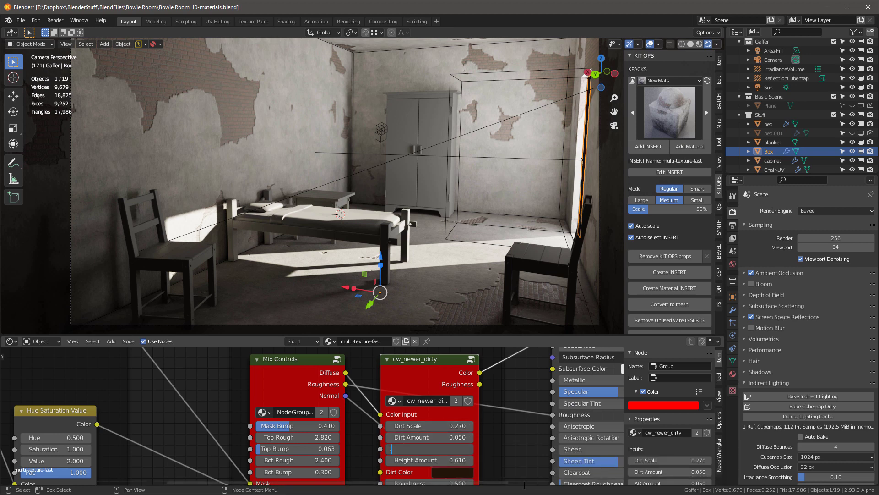
type("07")
key("Return")
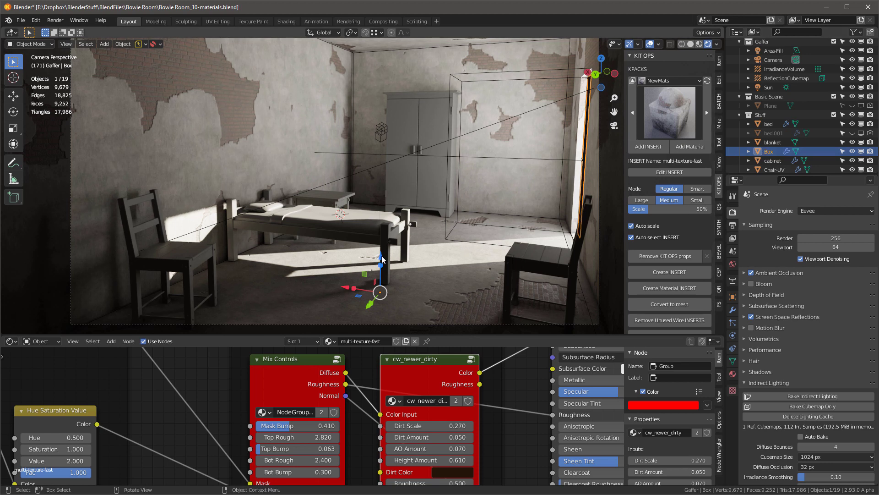
Add a second material slot to the Box, load multi-texture-fast into it and assign it to the selected floor face
key("Tab")
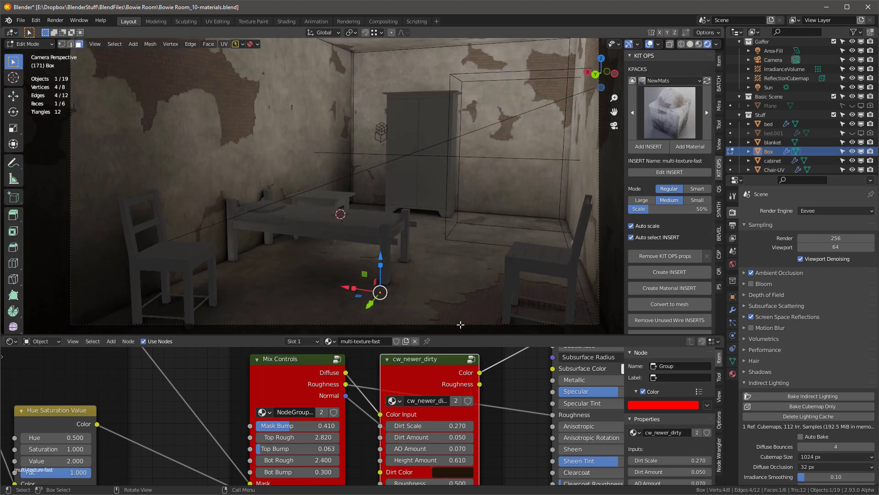
key("z")
left_click(550, 334)
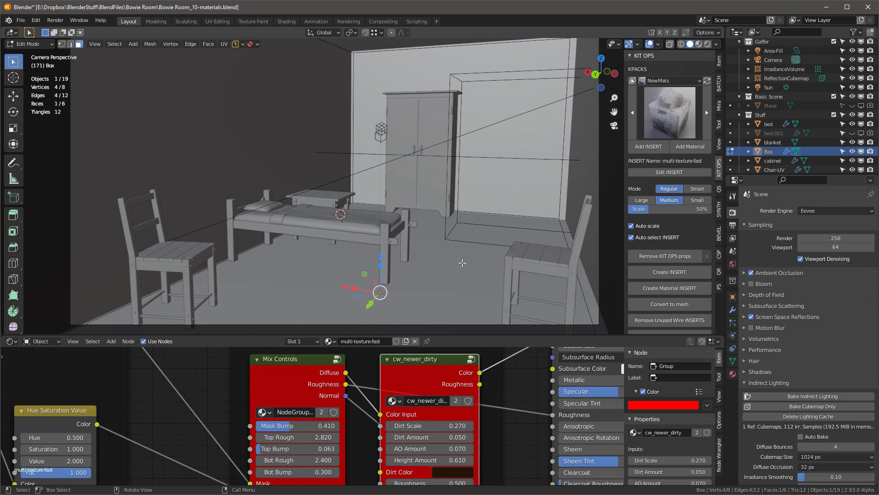
middle_click_drag(453, 269, 398, 188)
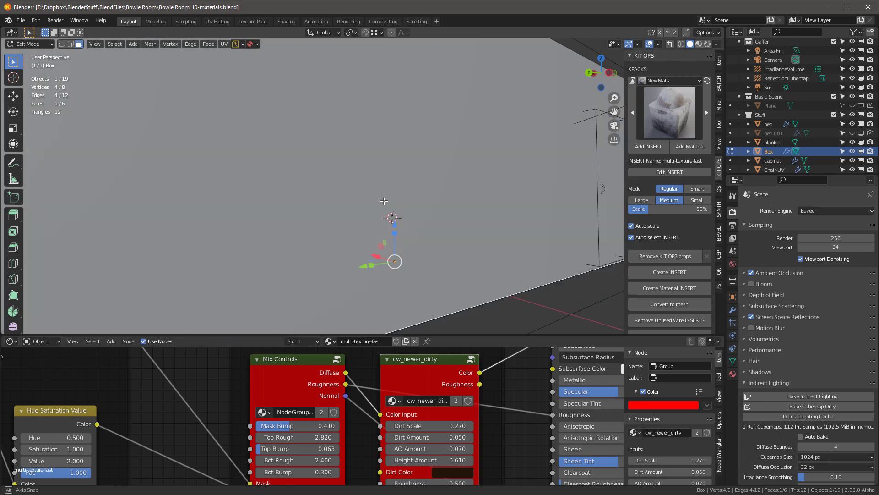
left_click(732, 373)
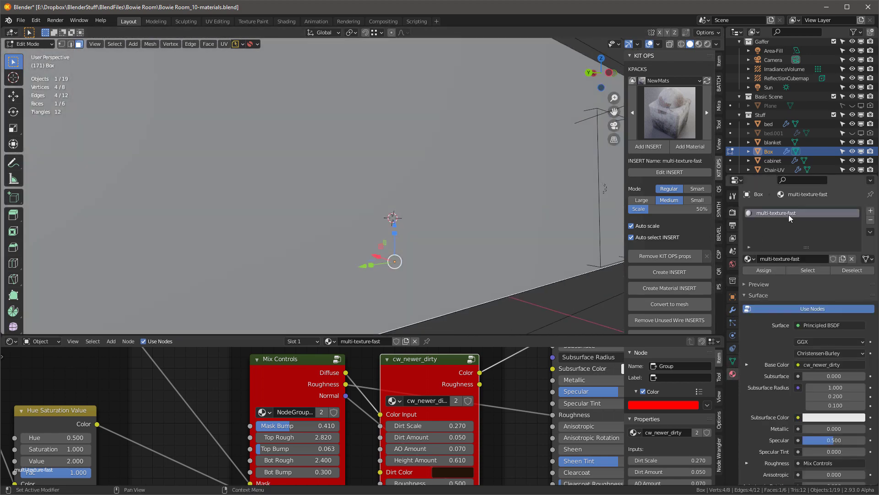
left_click(871, 212)
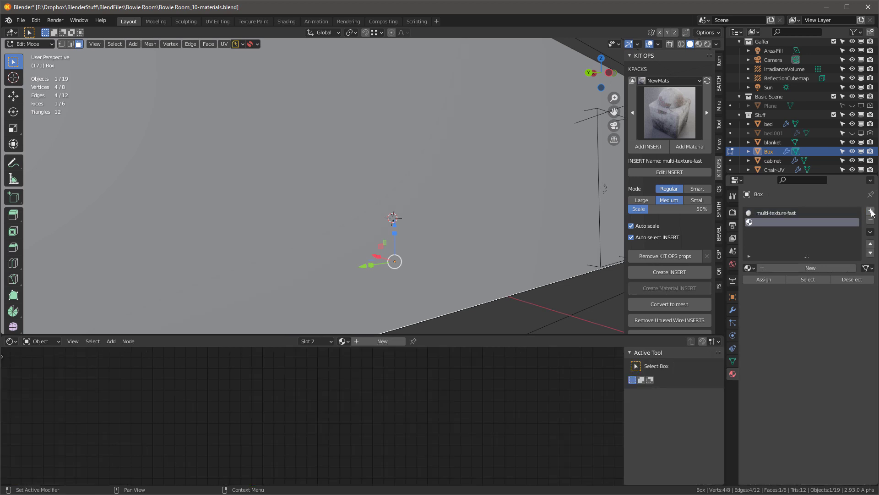
left_click(749, 268)
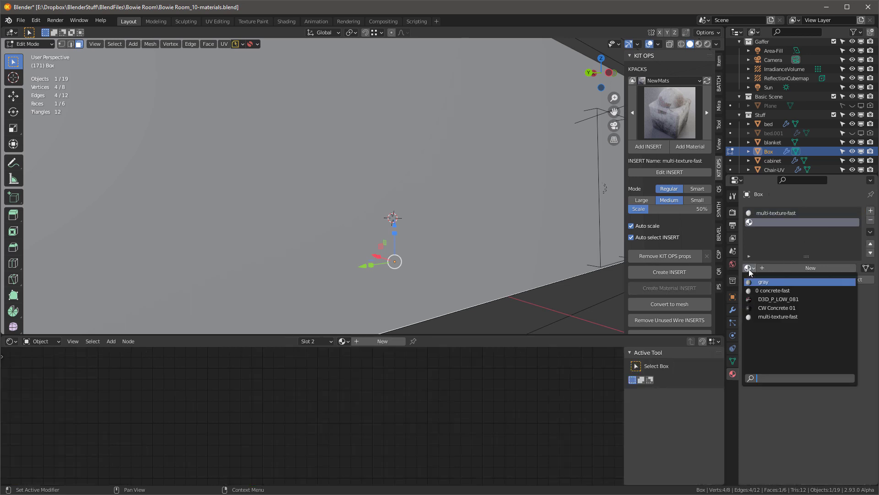
left_click(788, 316)
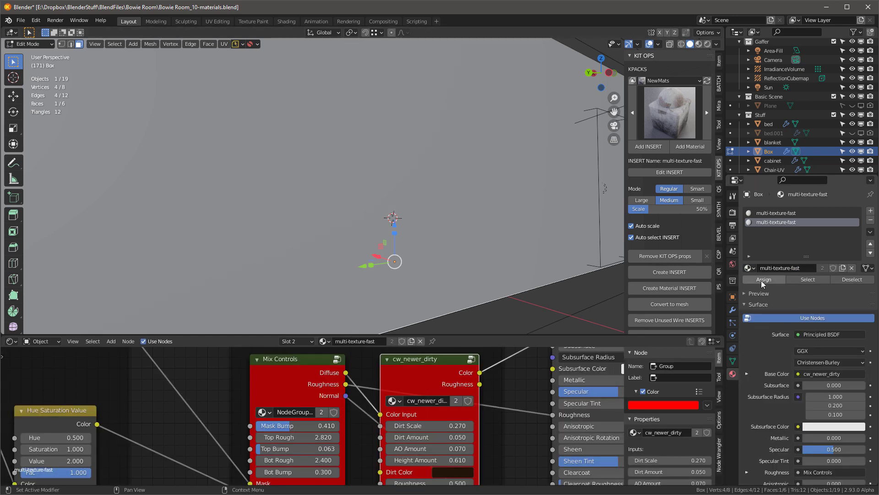
key("KP_0")
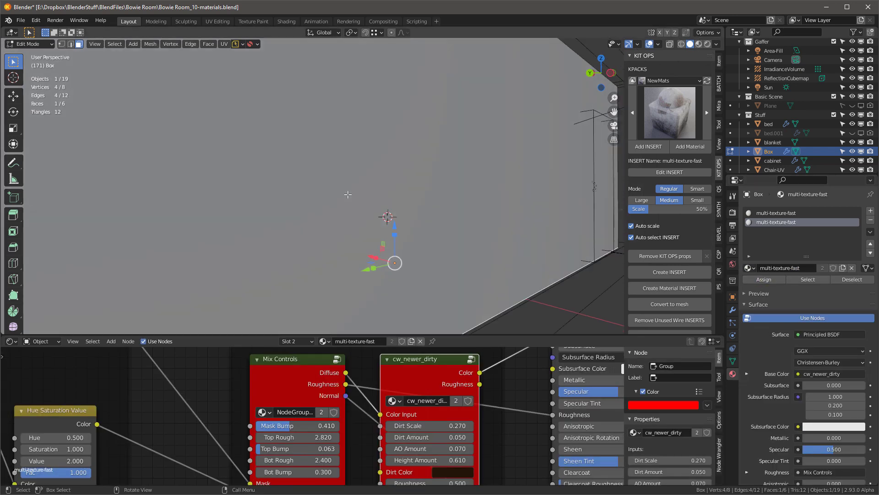
key("z")
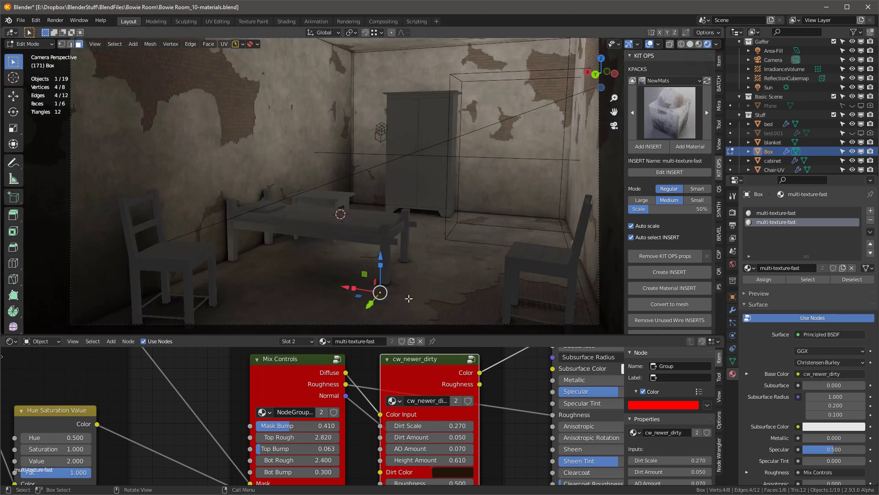
Make the second slot's material an independent copy and name it concrete-floor
left_click(411, 342)
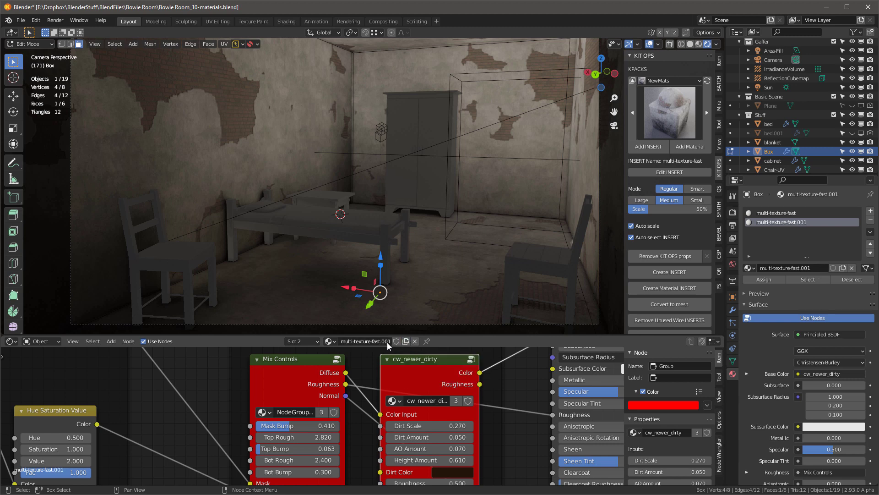
left_click(386, 342)
type("concrete-floor")
key("Return")
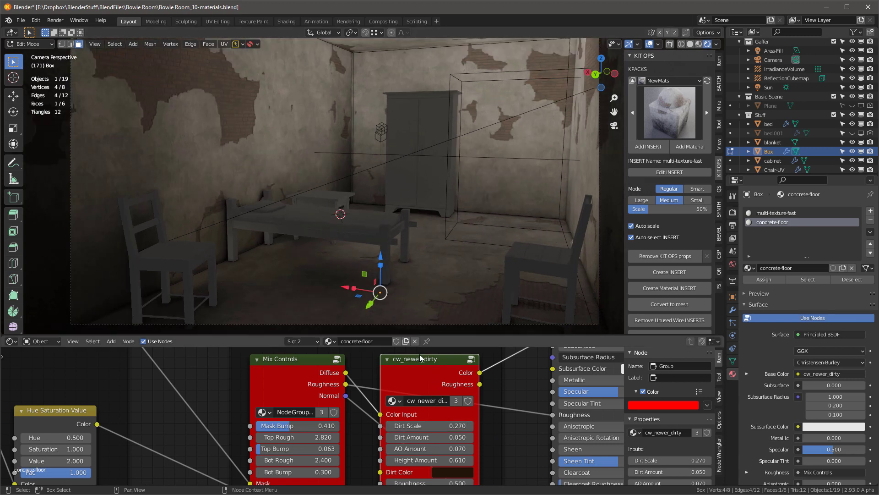
Mute the cw_newer_dirty node in the concrete-floor material and make that material slot active
key("m")
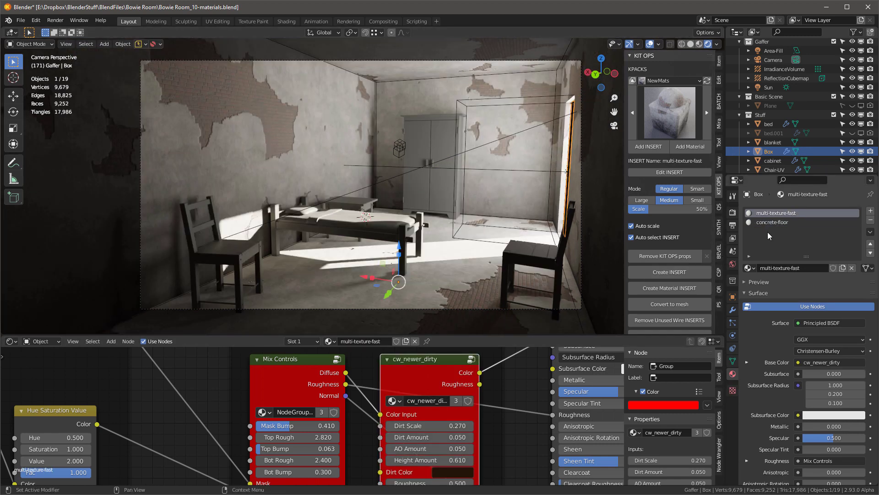
left_click(772, 221)
scroll(450, 392, "down", 2)
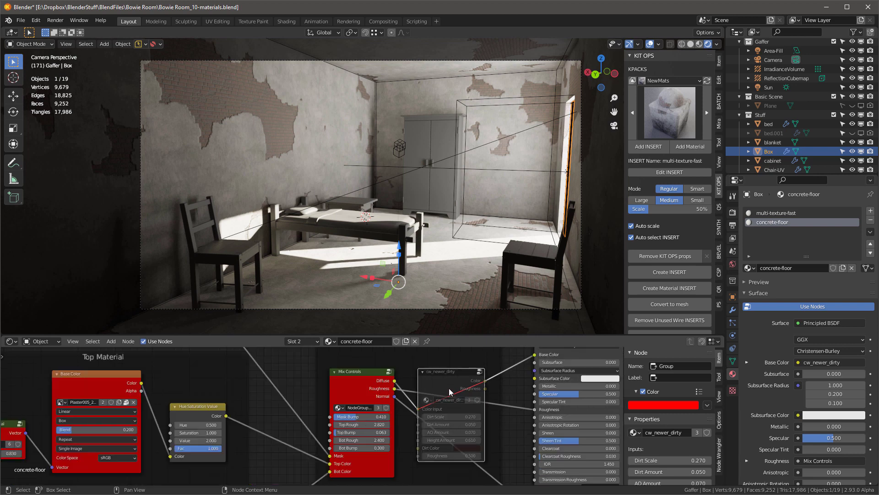
Unlink the Plaster005 image from the Top Material's Base Color node in the concrete-floor material
scroll(262, 394, "down", 1)
middle_click_drag(192, 385, 348, 380, "shift")
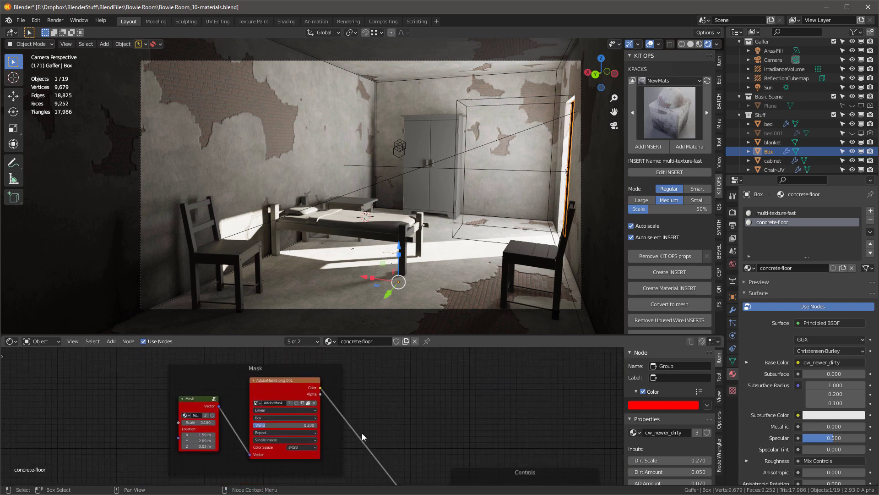
middle_click_drag(362, 433, 367, 371)
scroll(347, 427, "up", 3)
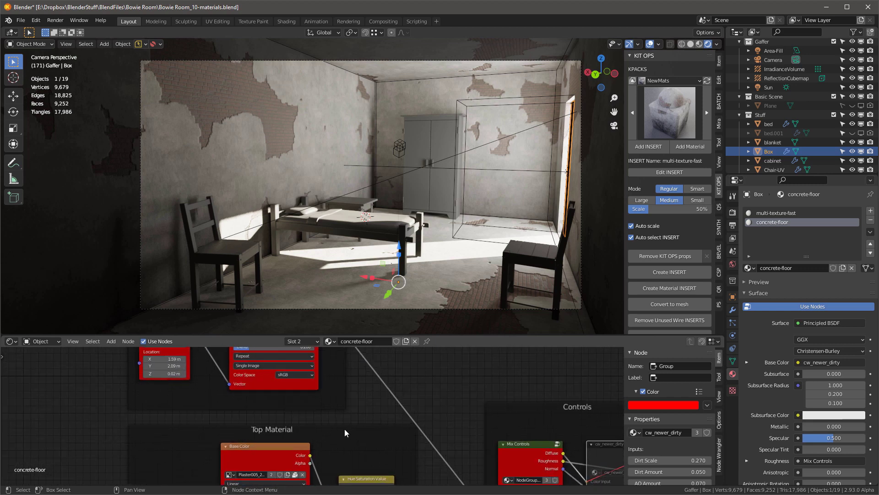
middle_click_drag(345, 429, 375, 359)
scroll(301, 401, "up", 6)
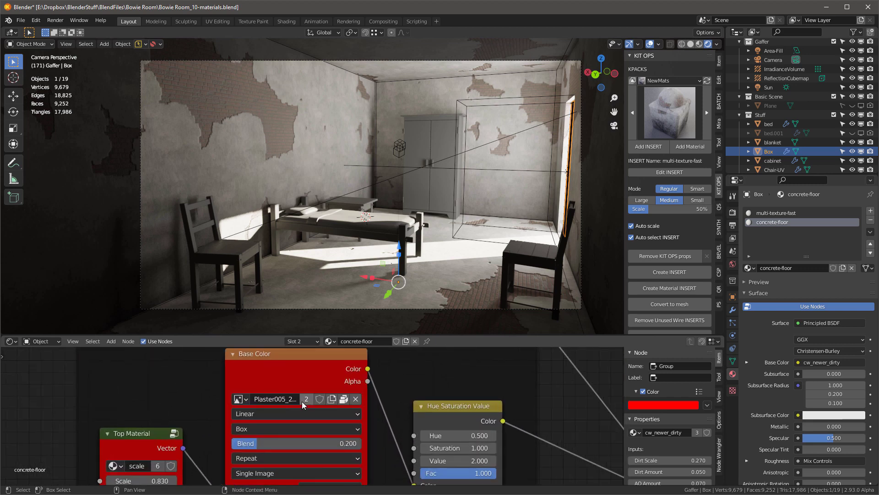
scroll(301, 401, "up", 1)
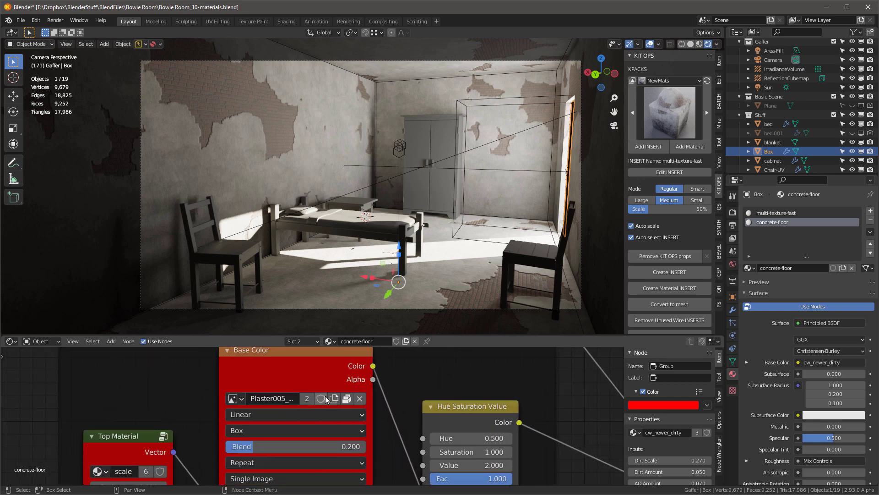
left_click(360, 399)
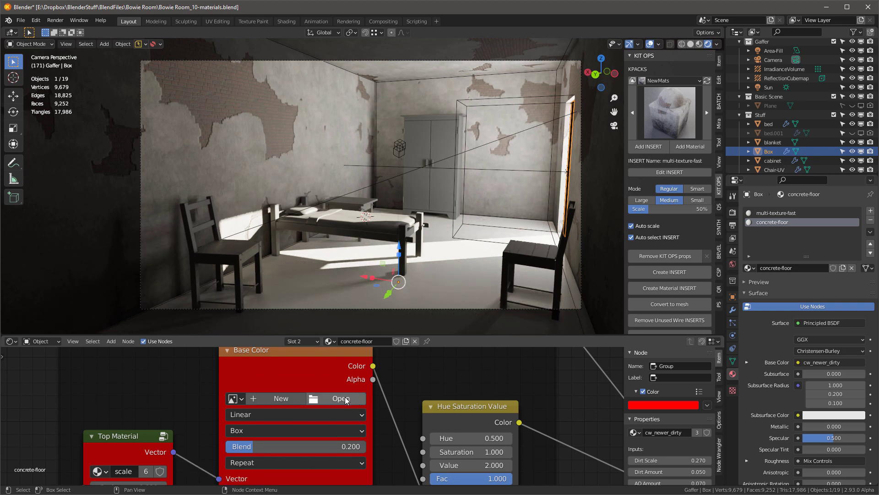
Load the Concrete031 roughness JPG from the Textures\CONCRETE folder into the Top Material's Base Color node
left_click(341, 399)
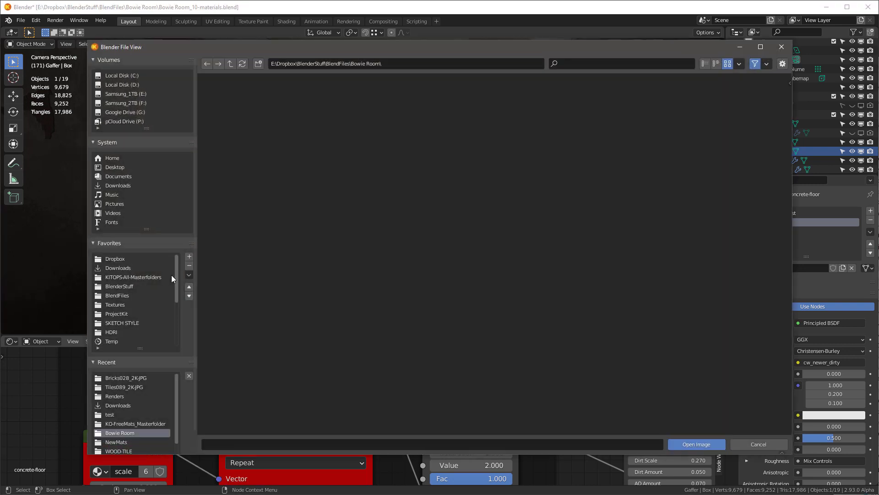
left_click(103, 302)
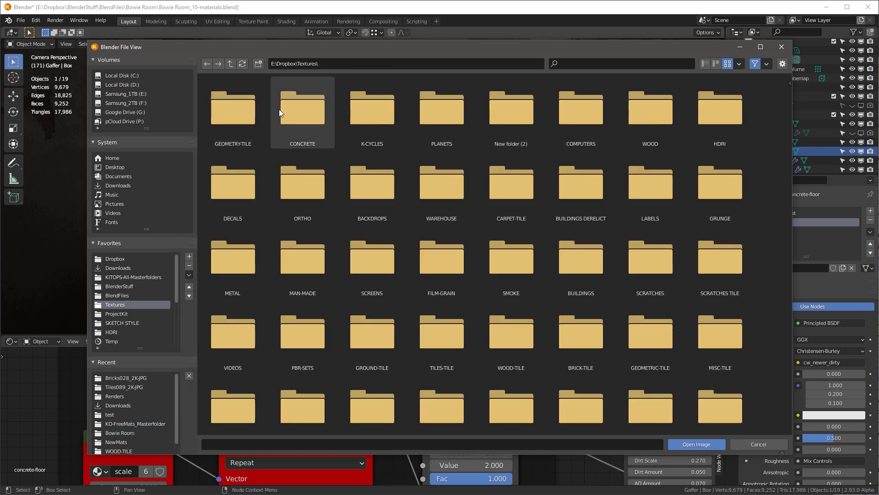
double_click(295, 114)
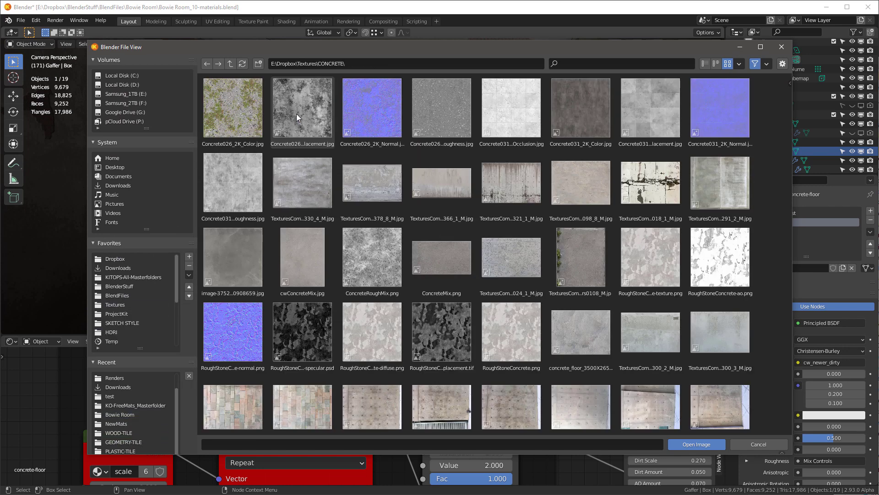
scroll(580, 308, "down", 3)
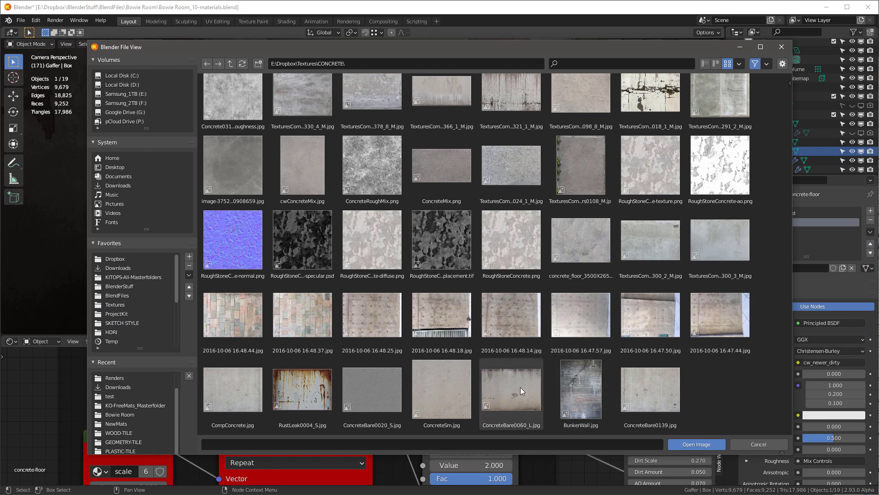
scroll(521, 385, "up", 1)
scroll(522, 382, "up", 1)
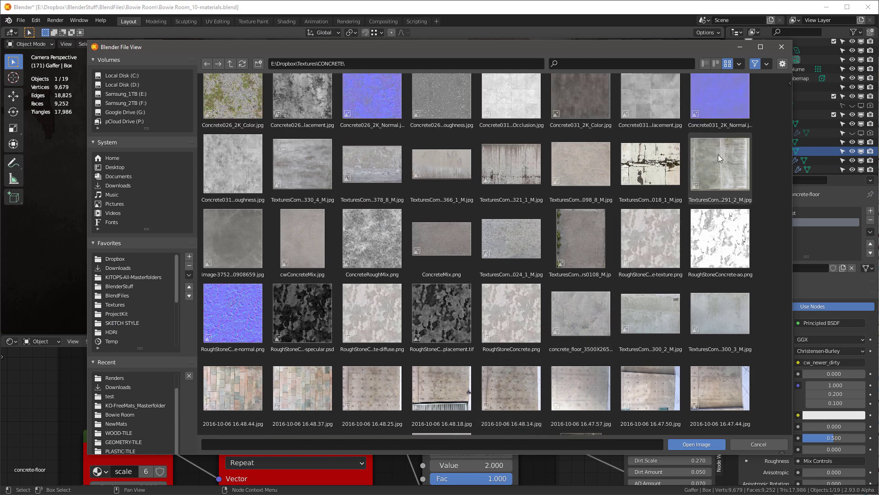
double_click(235, 158)
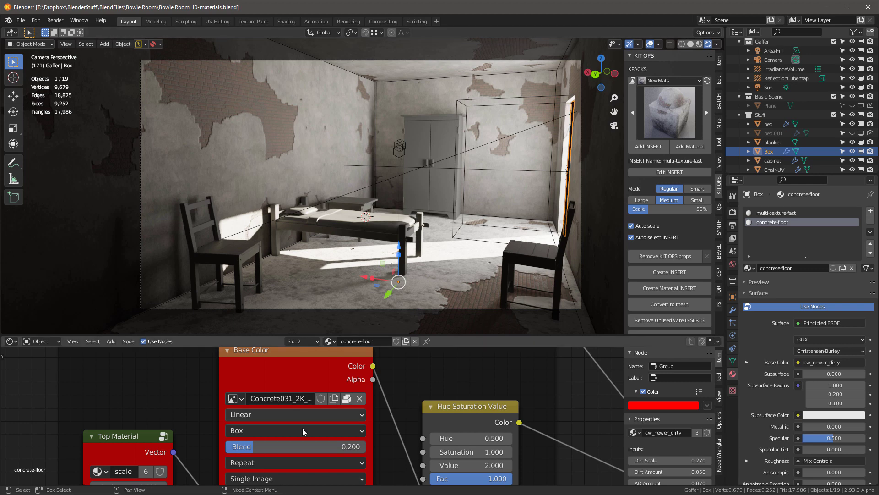
Set the Top Material node's Scale to 0.880 and inspect the concrete floor up close
scroll(284, 406, "down", 1)
scroll(283, 406, "down", 1)
scroll(160, 430, "up", 4)
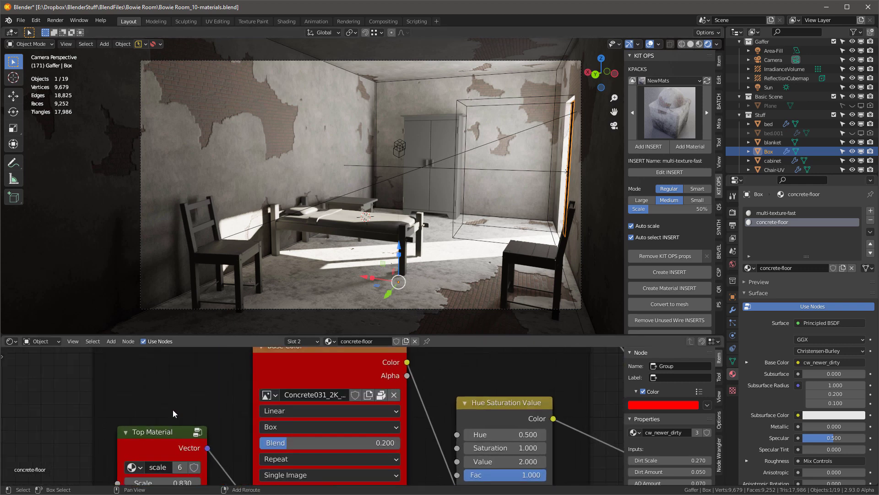
scroll(173, 409, "down", 4)
middle_click_drag(301, 204, 248, 190)
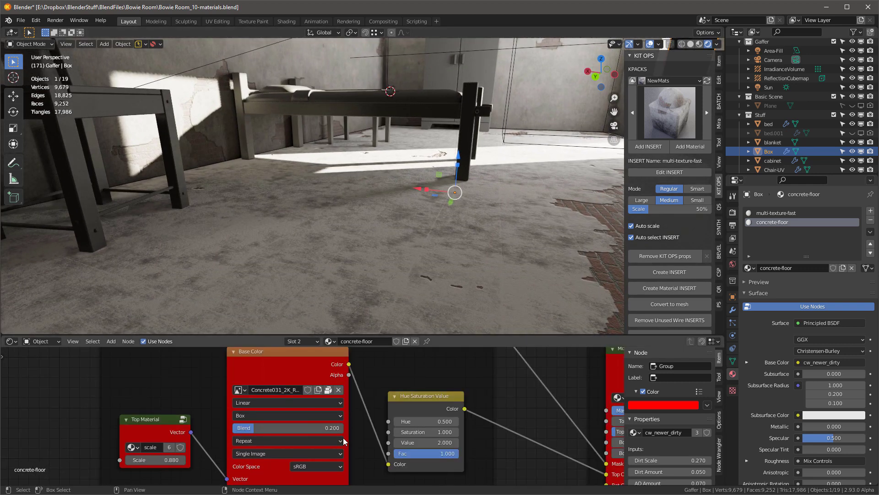
scroll(359, 415, "down", 2)
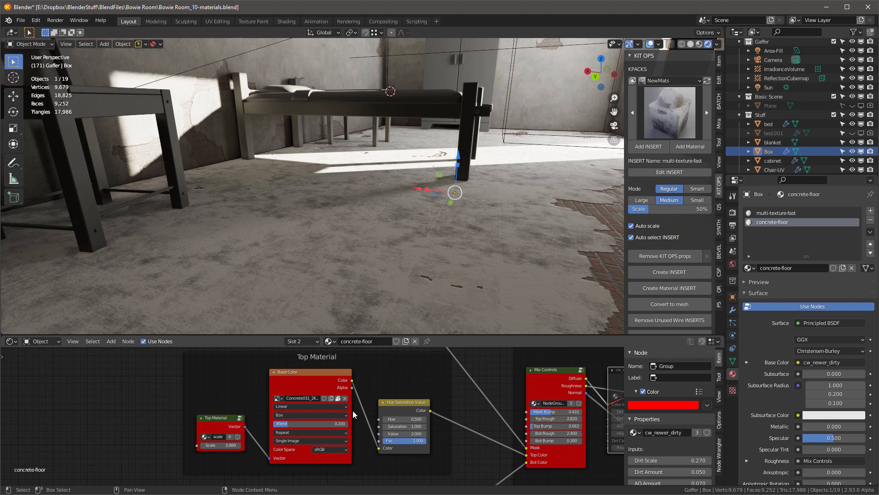
middle_click_drag(271, 269, 263, 249)
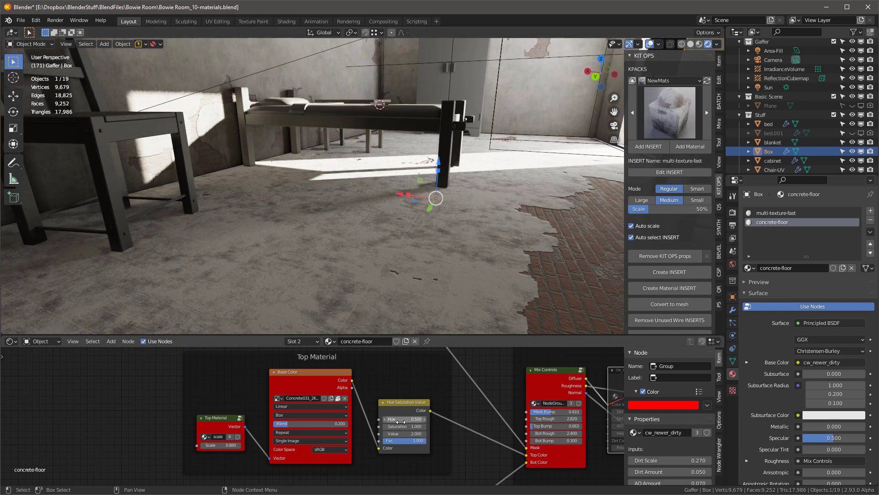
middle_click_drag(439, 406, 426, 391)
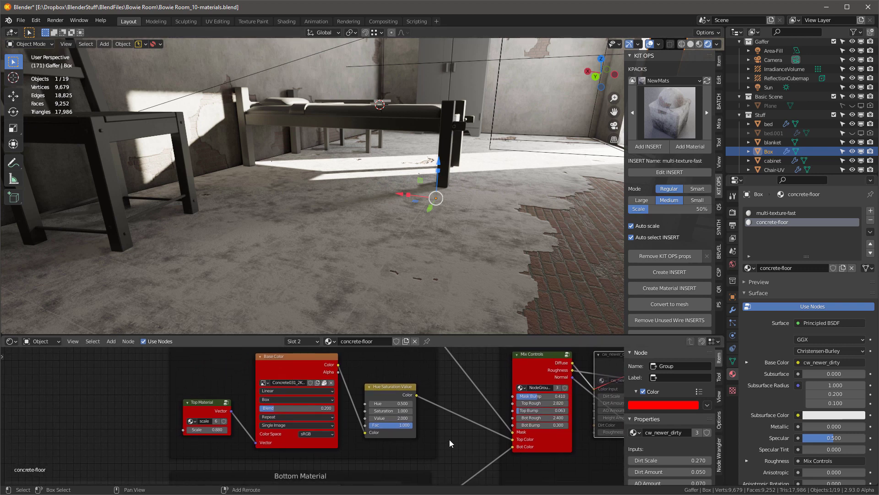
middle_click_drag(451, 426, 456, 391, "shift")
scroll(318, 387, "up", 4)
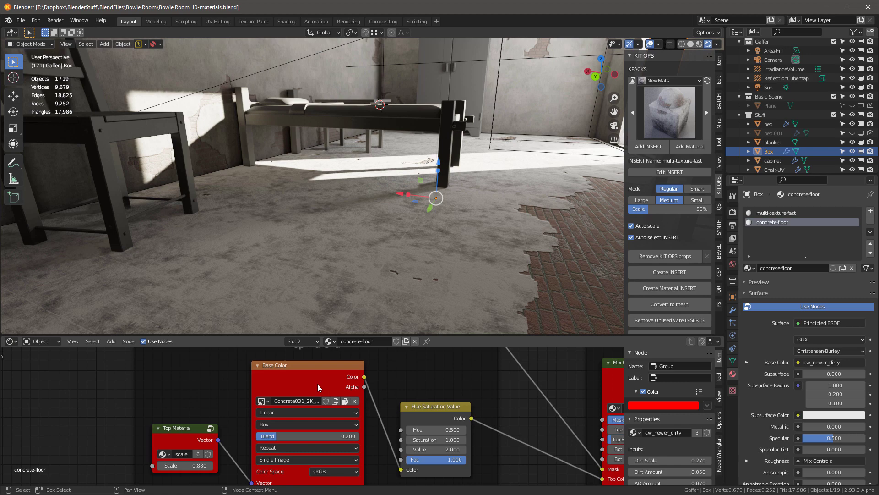
Replace the Top Material's Base Color image with the cracked TexturesCom image ending in 018_1_M.jpg from the CONCRETE folder
left_click(355, 402)
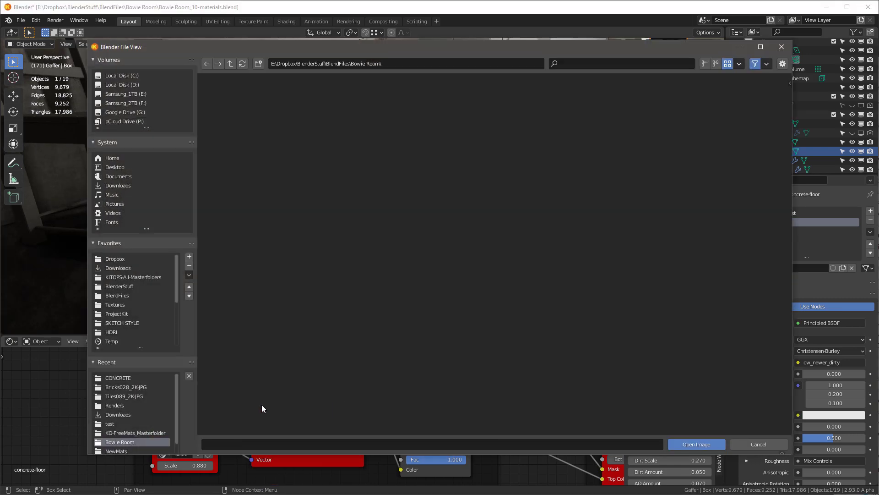
left_click(113, 378)
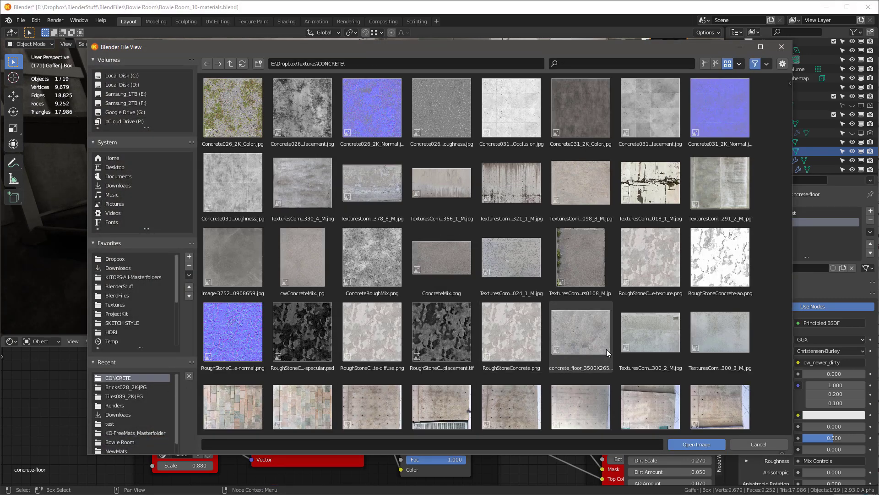
scroll(603, 348, "down", 4)
scroll(596, 335, "up", 4)
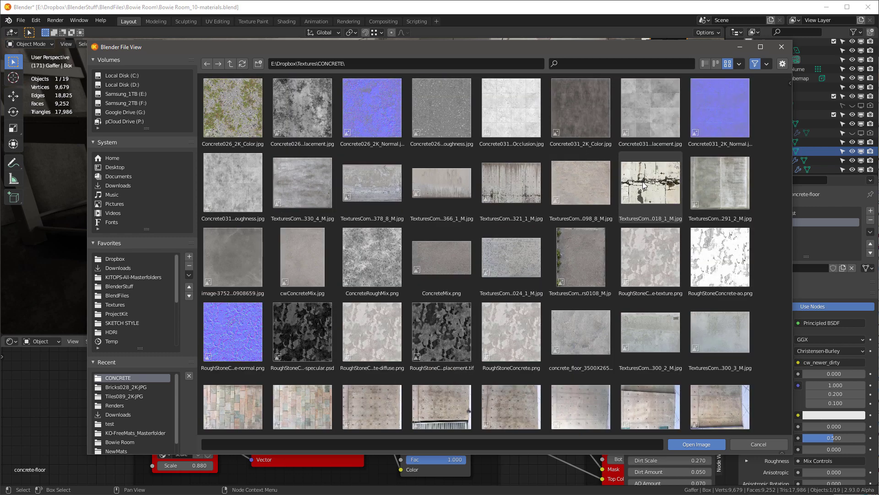
left_click(644, 185)
double_click(644, 185)
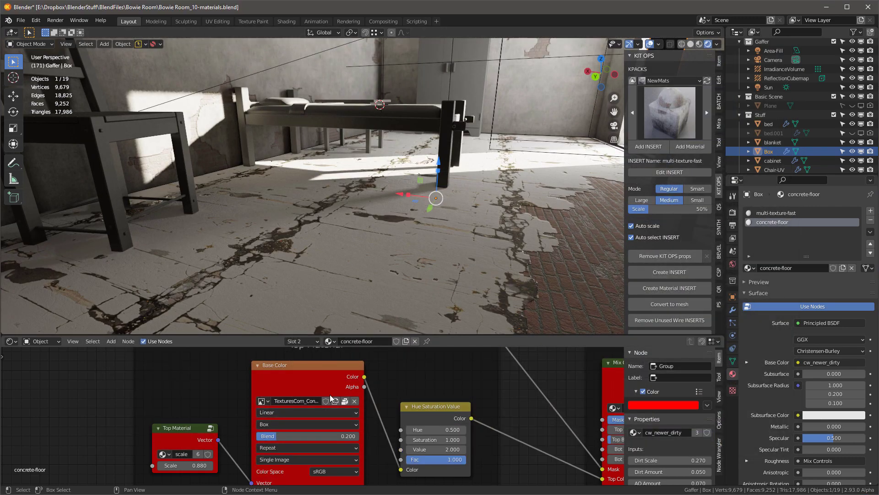
Use the cw-concrete image for the Top Material's Base Color and the TexturesCom concrete image for the Bottom Material's Base Color
key("ctrl+z")
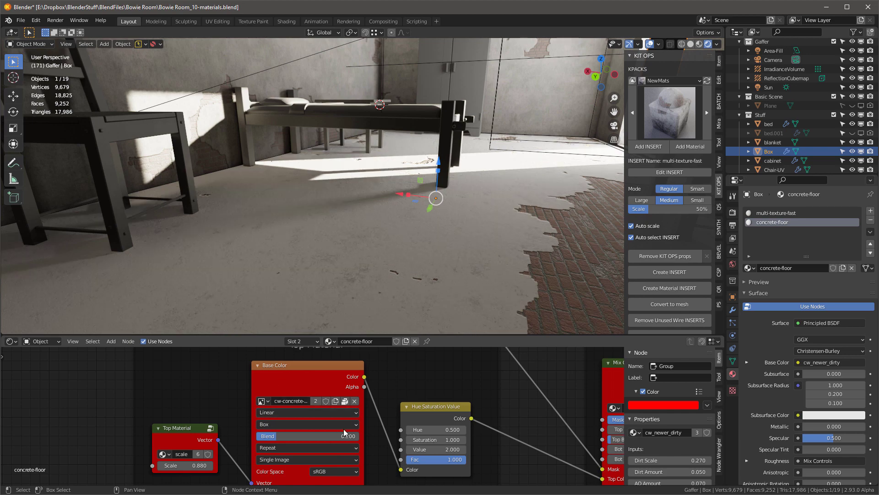
scroll(344, 428, "down", 5)
middle_click_drag(396, 435, 413, 359, "shift")
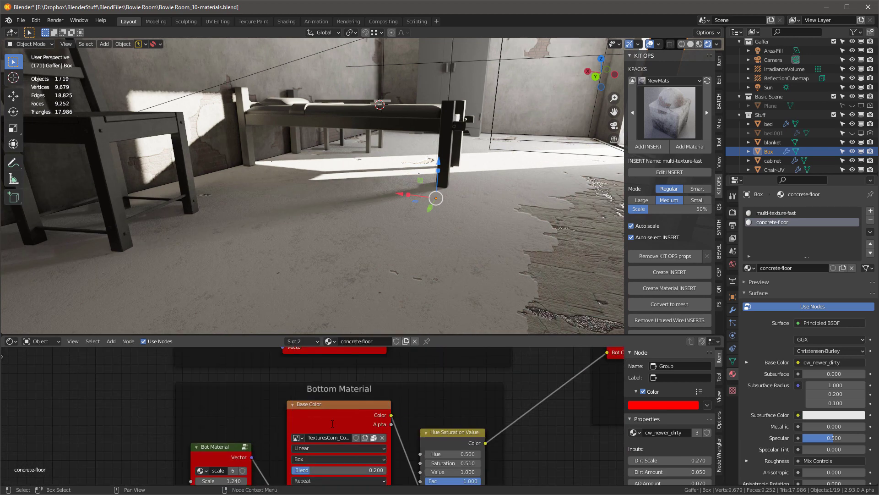
scroll(402, 250, "down", 2)
scroll(402, 249, "down", 2)
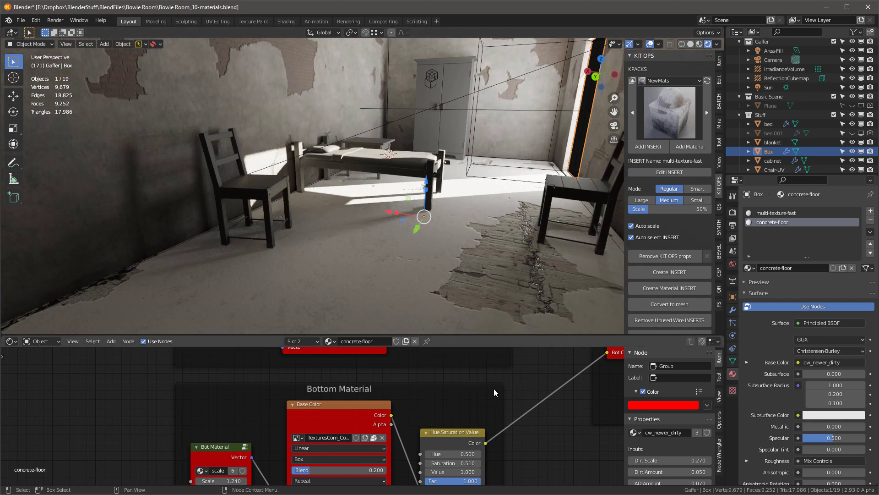
Switch the Mask image of the concrete-floor material to grunge.jpg
middle_click_drag(500, 377, 507, 419)
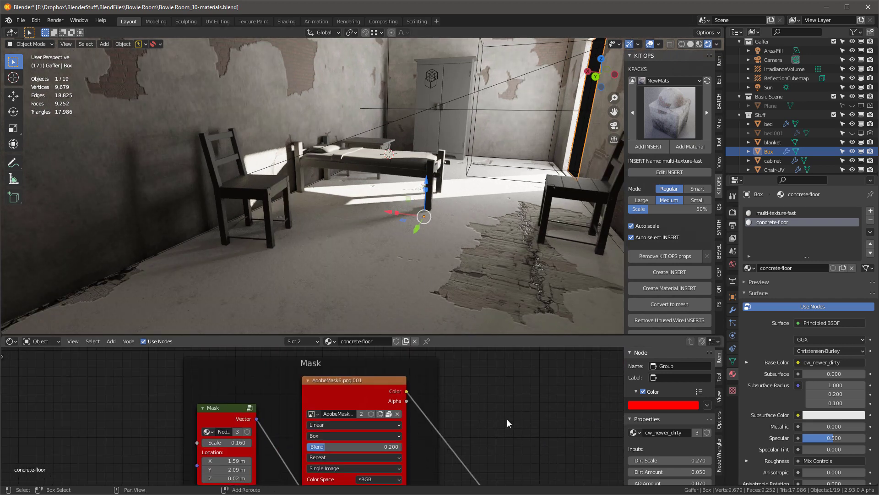
scroll(252, 459, "up", 2)
left_click(340, 392)
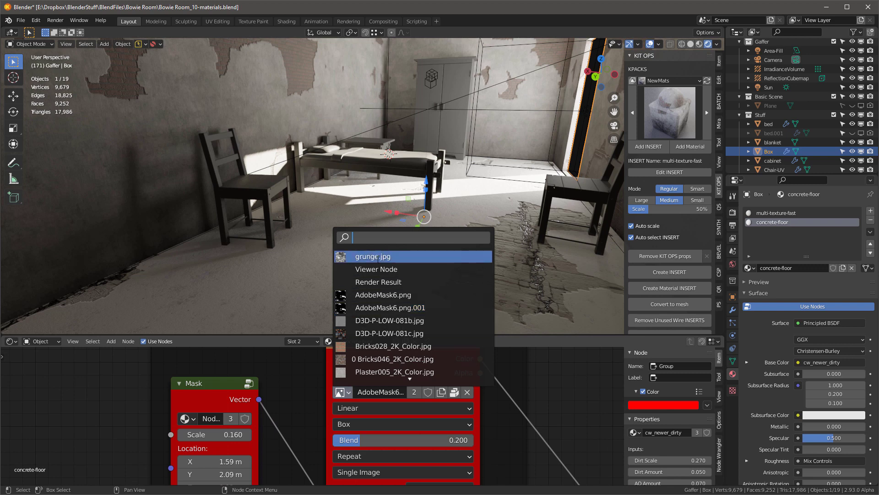
left_click(377, 257)
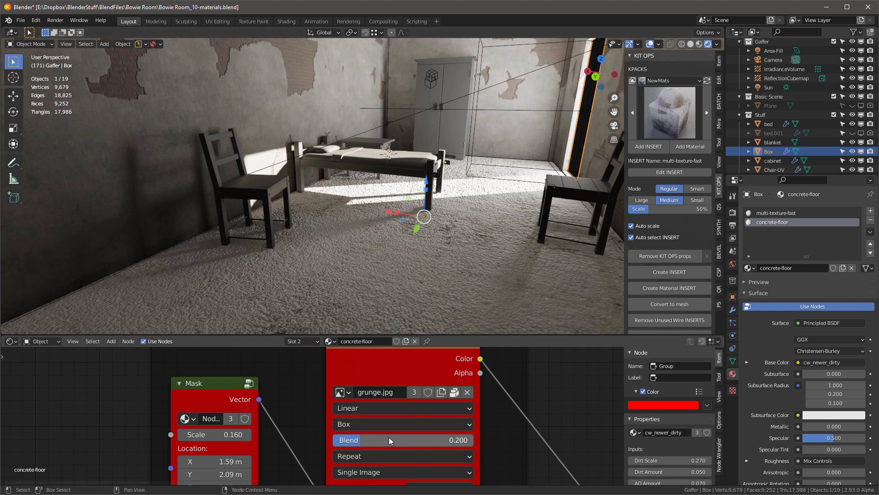
Set Mask Bump to 0.000 in the concrete-floor material's Mix Controls node
scroll(389, 436, "down", 4)
middle_click_drag(390, 412, 363, 371)
scroll(407, 376, "up", 5)
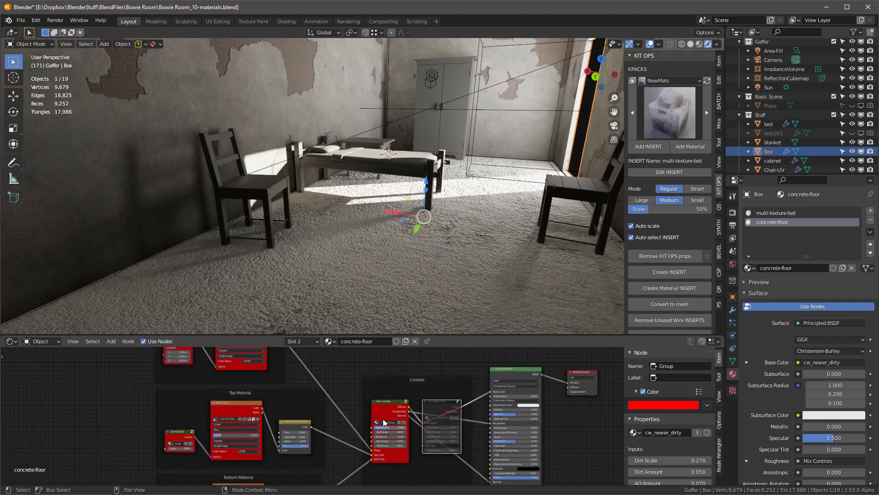
middle_click_drag(408, 397, 378, 358)
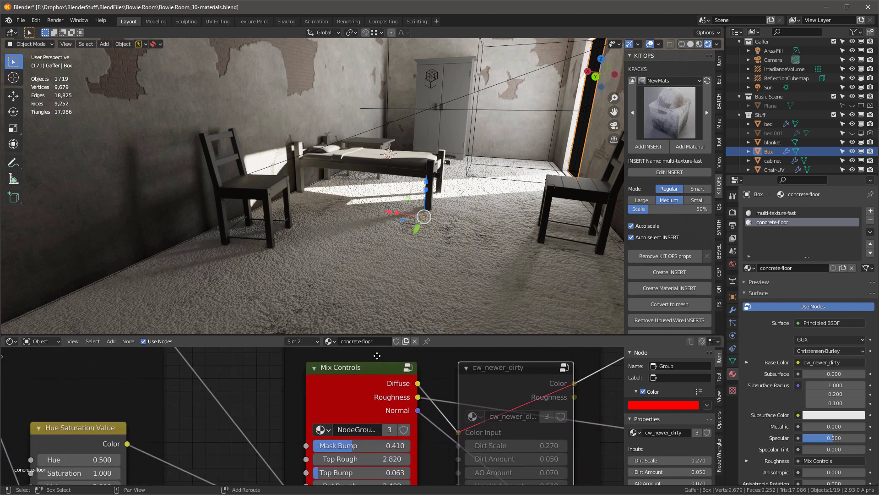
left_click_drag(355, 444, 315, 443)
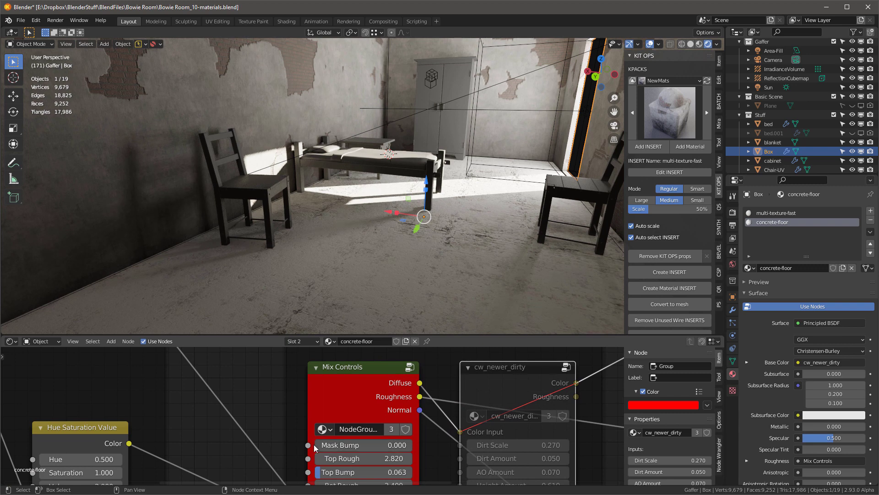
Set Top Rough to 0.240 and Bot Rough to 1.340 in the Mix Controls node, and return to the camera view
scroll(437, 407, "down", 4)
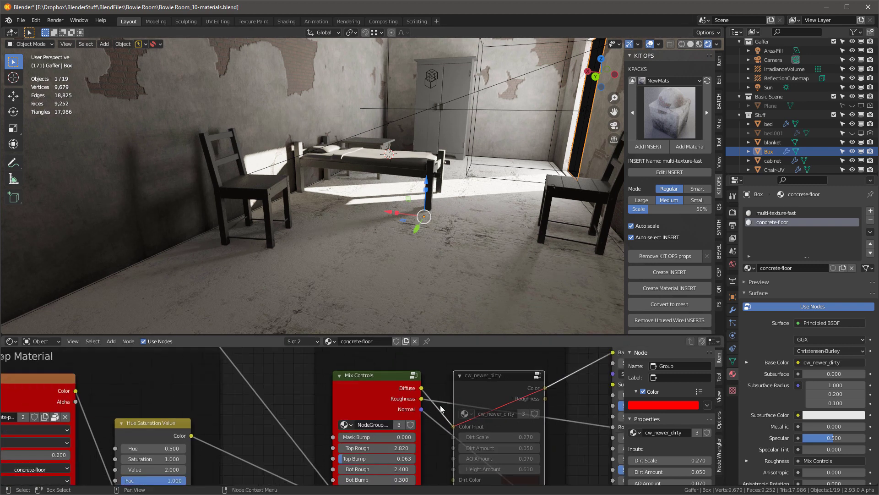
middle_click_drag(423, 421, 427, 391)
scroll(386, 414, "up", 2)
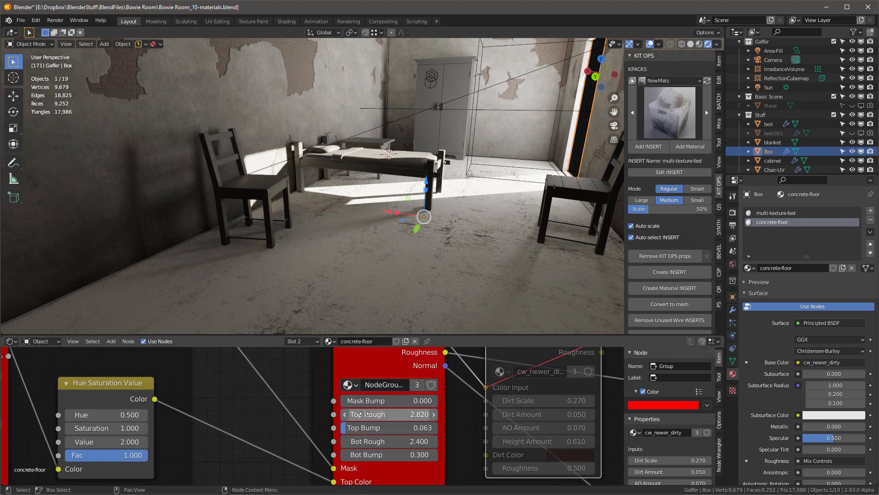
left_click_drag(389, 413, 276, 414)
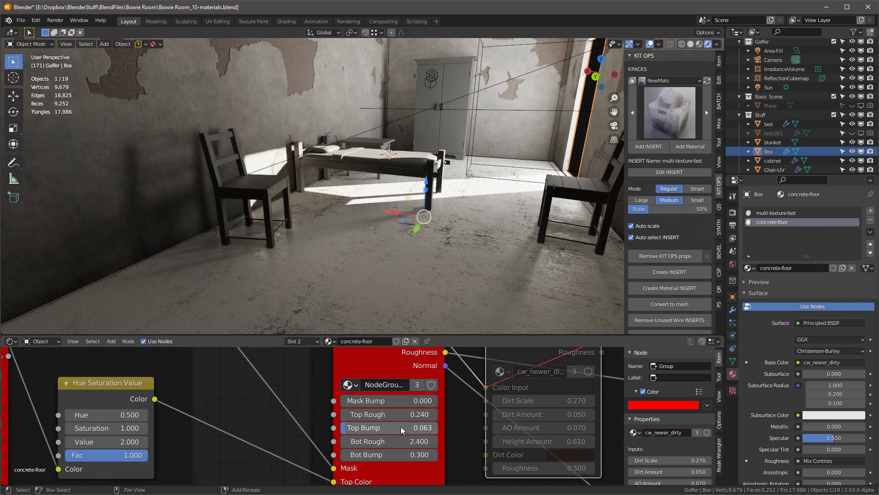
mouse_move(396, 441)
left_mouse_down()
mouse_move(323, 441)
mouse_move(347, 441)
left_mouse_up()
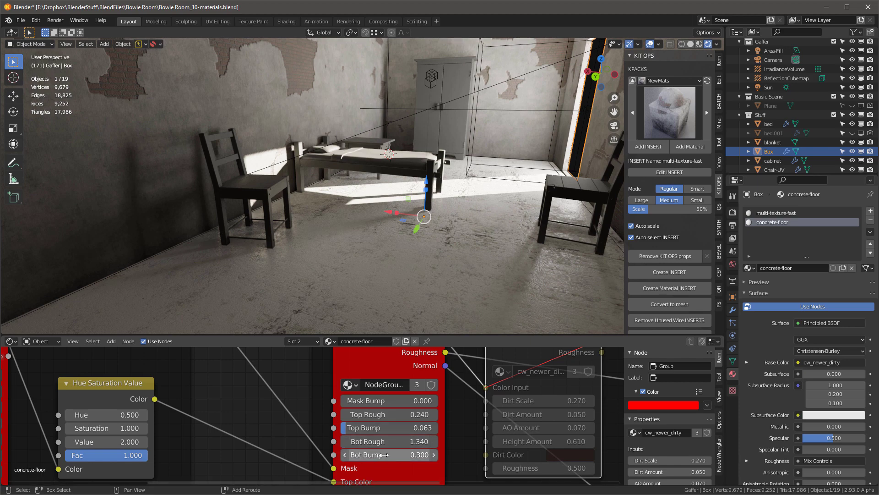
middle_click_drag(494, 263, 495, 263)
middle_click_drag(477, 251, 531, 323)
key("KP_0")
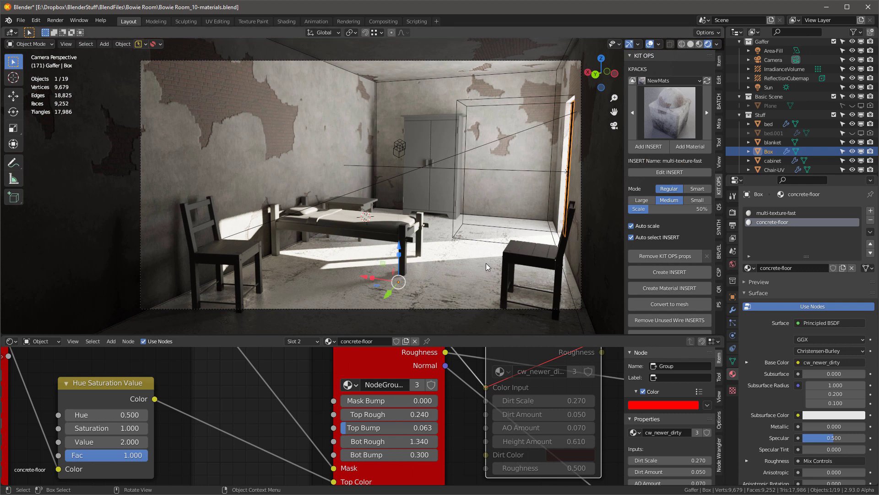
Set the Value of the Top Material's and the Bottom Material's Hue Saturation Value nodes to 0.5 in the concrete-floor material
scroll(431, 392, "down", 10)
scroll(233, 398, "up", 5)
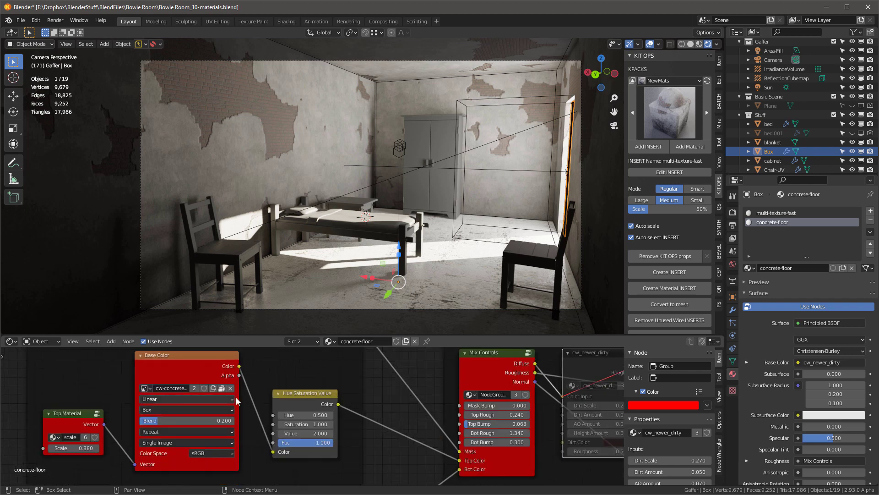
scroll(237, 401, "up", 2)
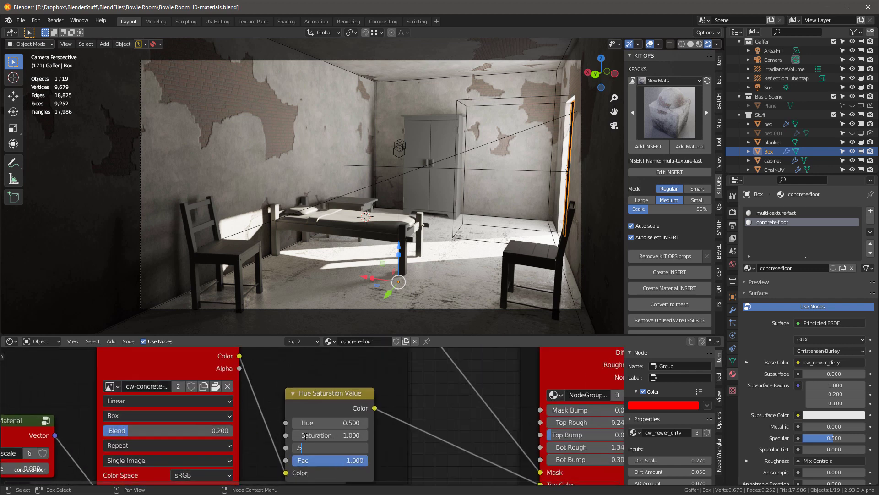
key("Return")
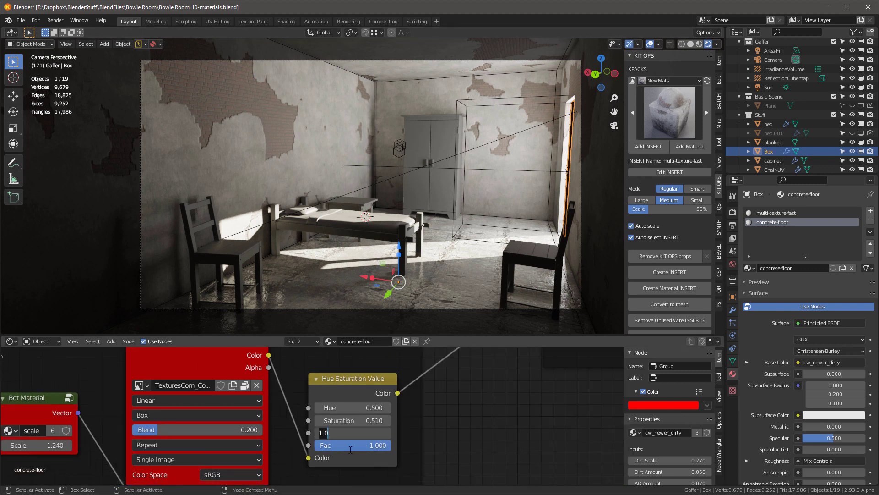
type(".5")
key("Return")
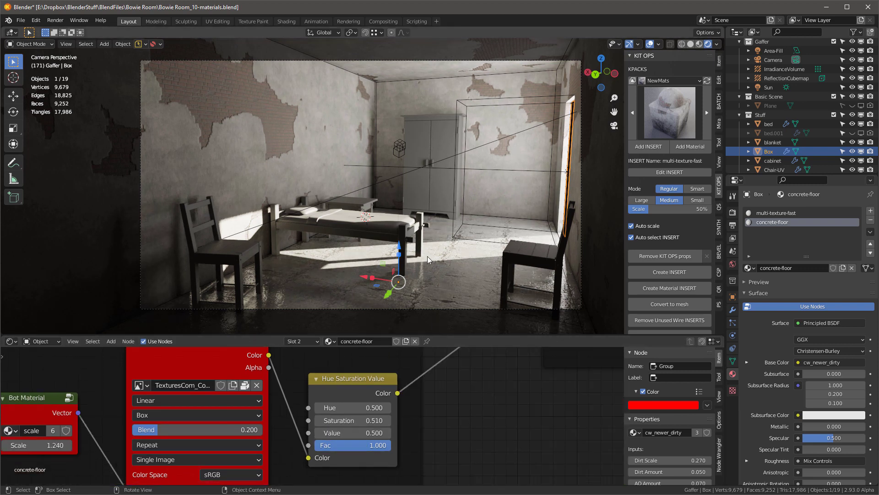
Set Top Rough to 1.220 and Bot Rough to 2.070 in the Mix Controls node
middle_click_drag(507, 405, 462, 383)
scroll(377, 423, "up", 3)
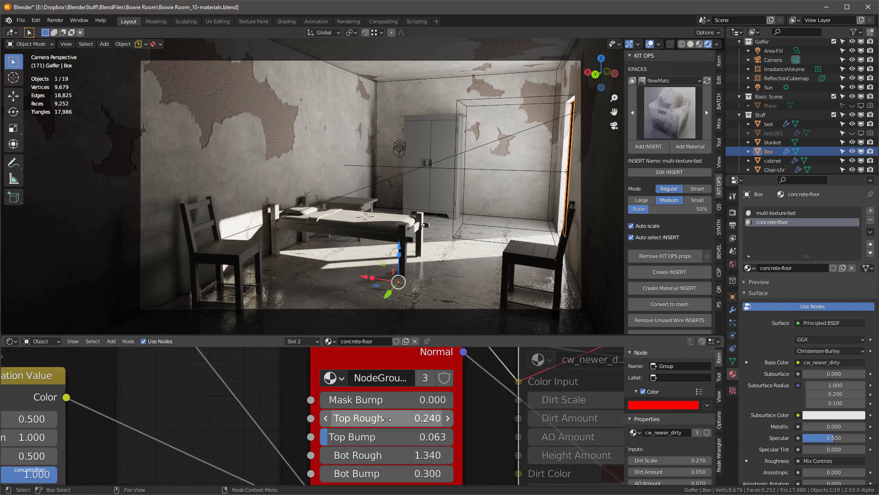
left_click_drag(386, 418, 433, 418)
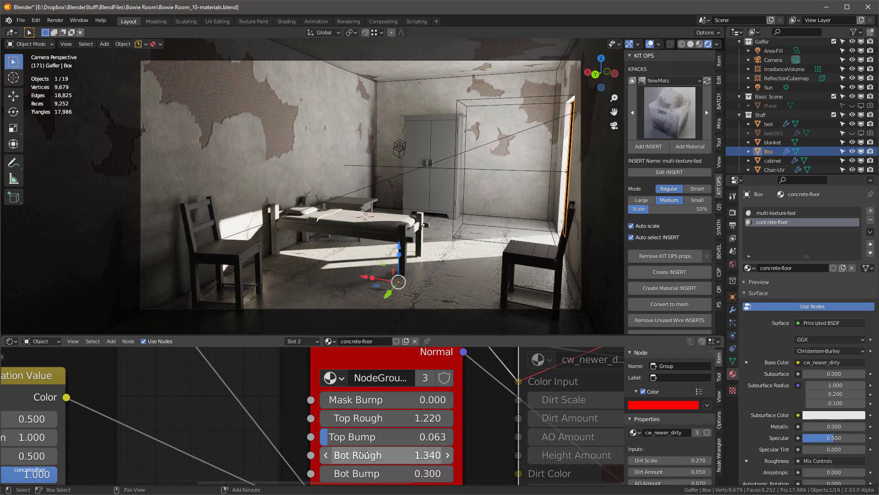
left_click_drag(431, 455, 437, 455)
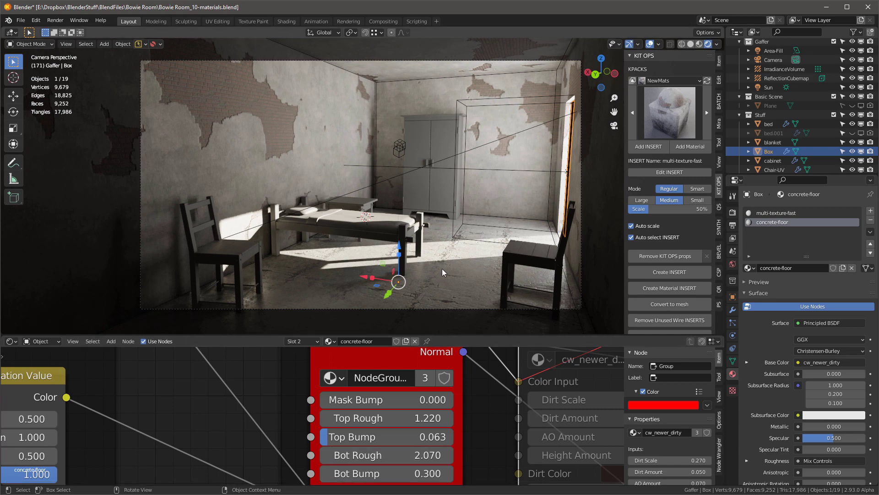
Reduce the texture Scale of the Bottom Material in the concrete-floor material
middle_click_drag(462, 260, 411, 222)
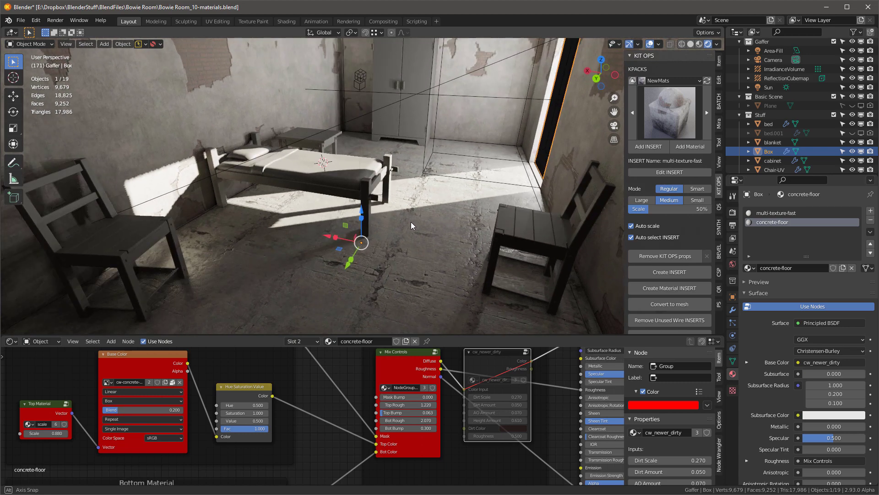
middle_click_drag(157, 483, 324, 366, "shift")
scroll(195, 436, "up", 2)
left_click_drag(224, 436, 205, 436)
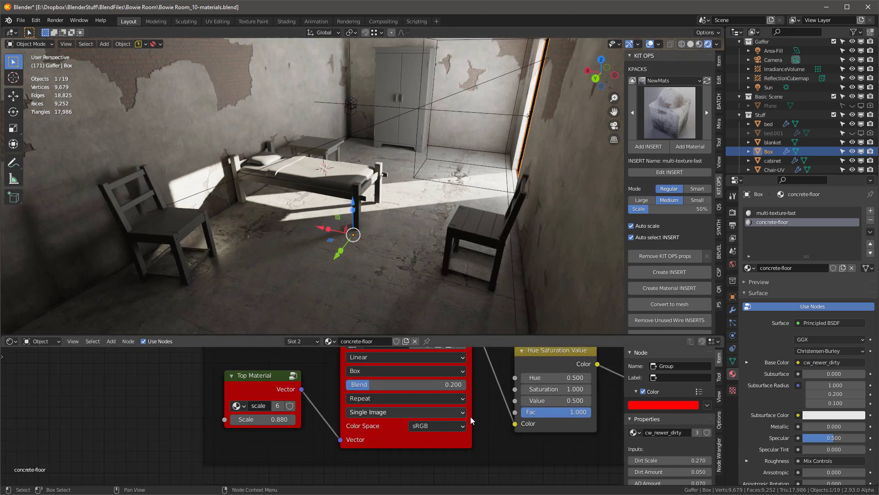
Unmute the cw_newer_dirty node of the concrete-floor material and set its Height Amount to 0.010
middle_click_drag(470, 416, 107, 444)
middle_click_drag(343, 400, 195, 446, "shift")
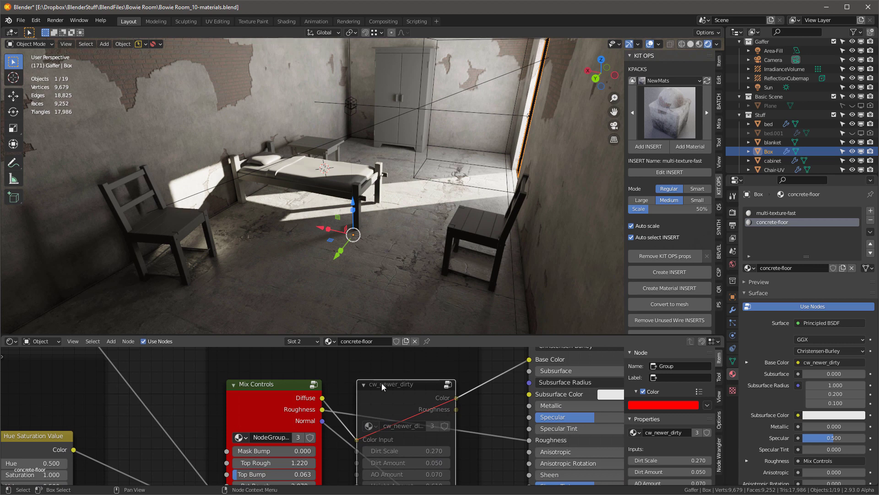
key("m")
middle_click_drag(416, 383, 416, 351)
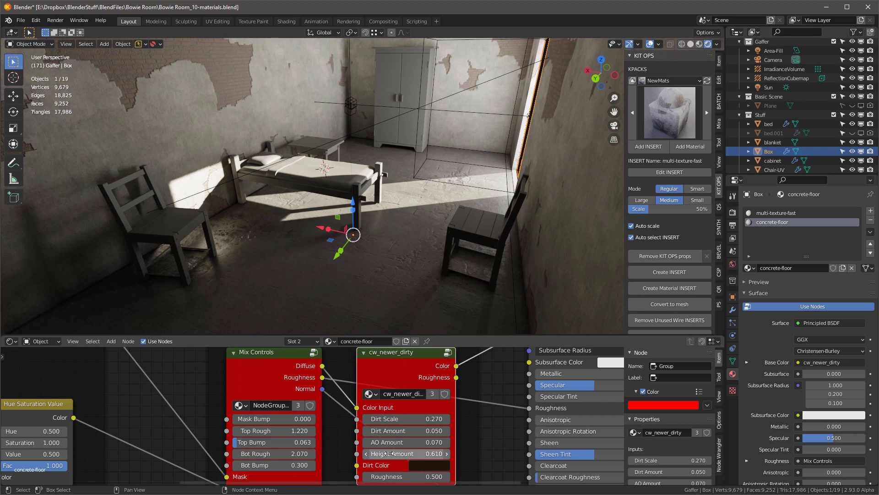
left_click_drag(389, 454, 361, 454)
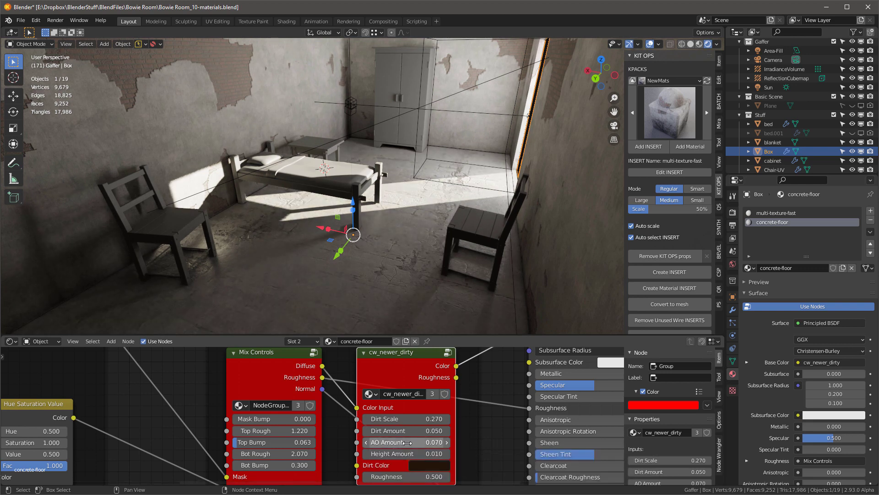
Hide the viewport overlays to view the floor without guide lines
key("shift+alt+z")
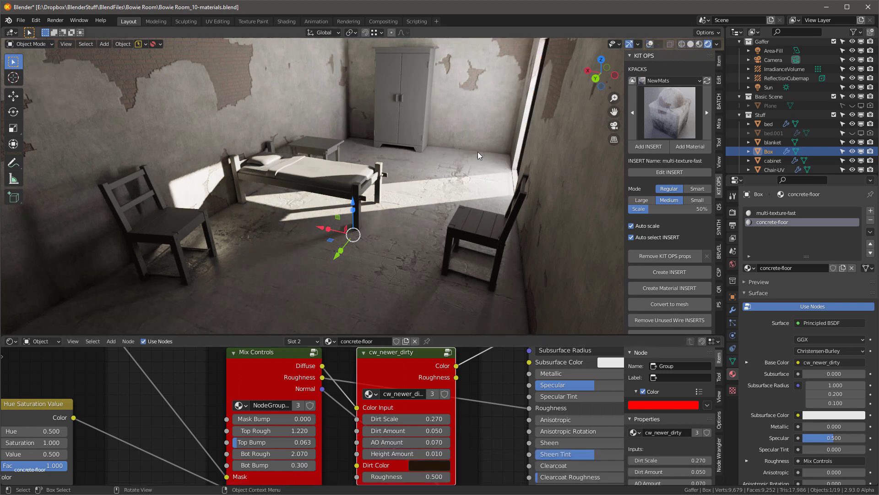
scroll(482, 398, "down", 2)
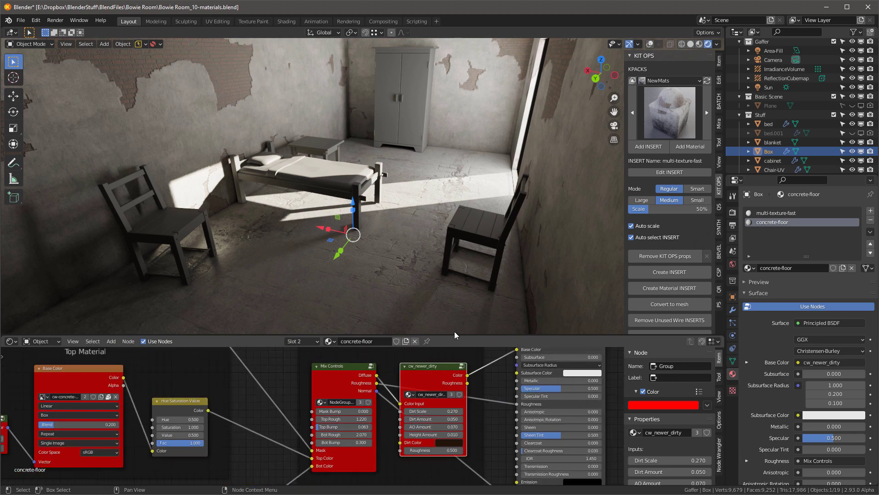
middle_click_drag(438, 245, 439, 166)
Darken the floor by setting the Value of the Top Material's Hue Saturation Value node to 0.070 and adjusting the Bottom Material's Value
scroll(398, 424, "down", 2)
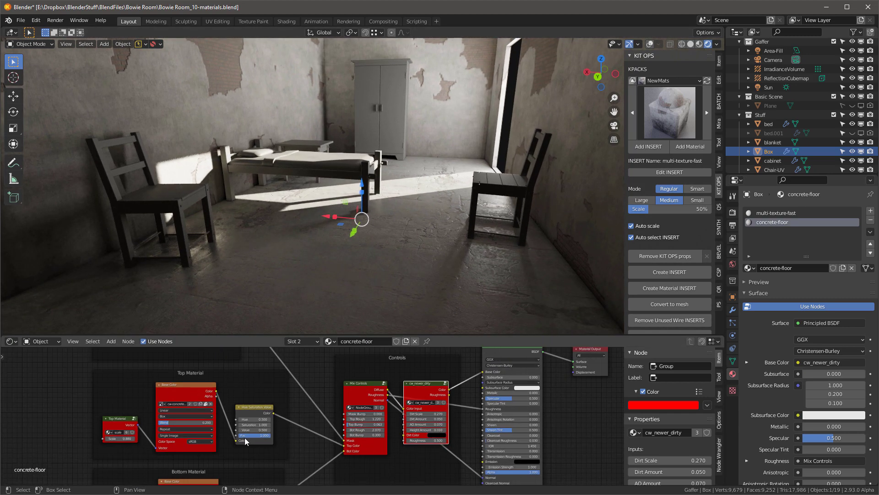
scroll(271, 428, "up", 4)
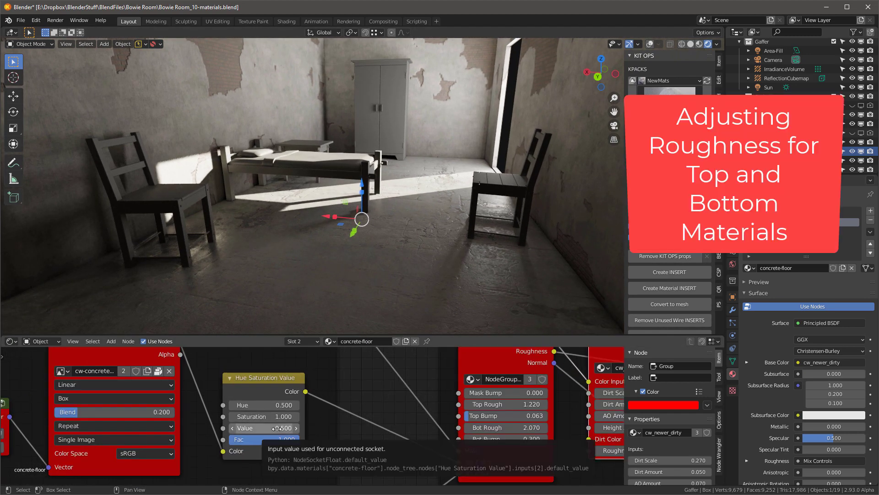
scroll(277, 428, "down", 5)
scroll(490, 431, "up", 4)
scroll(419, 279, "down", 2)
scroll(419, 279, "up", 1)
middle_click_drag(120, 441, 252, 428)
mouse_move(314, 413)
left_mouse_down()
mouse_move(288, 413)
mouse_move(325, 412)
left_mouse_up()
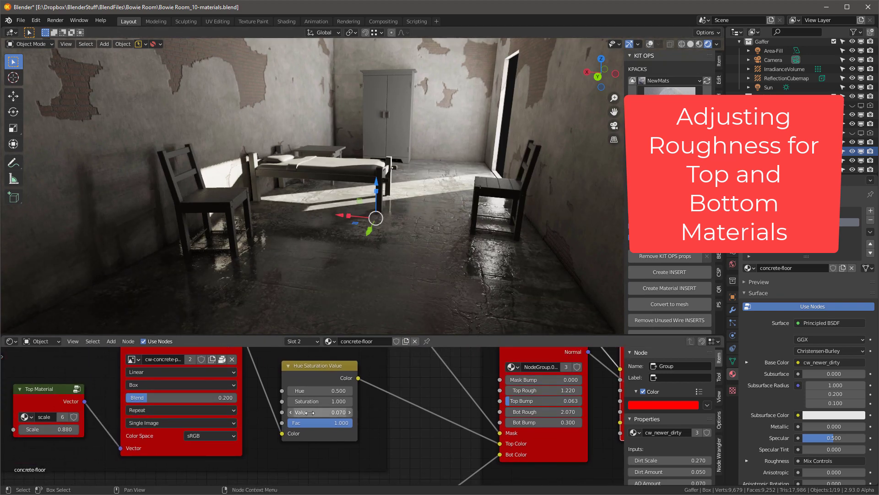
middle_click_drag(316, 476, 317, 349)
left_click_drag(321, 441, 339, 441)
Set Top Rough to 6.270 and Bot Rough to 7.100 in the Mix Controls node, and return to the camera view
middle_click_drag(438, 353, 255, 474)
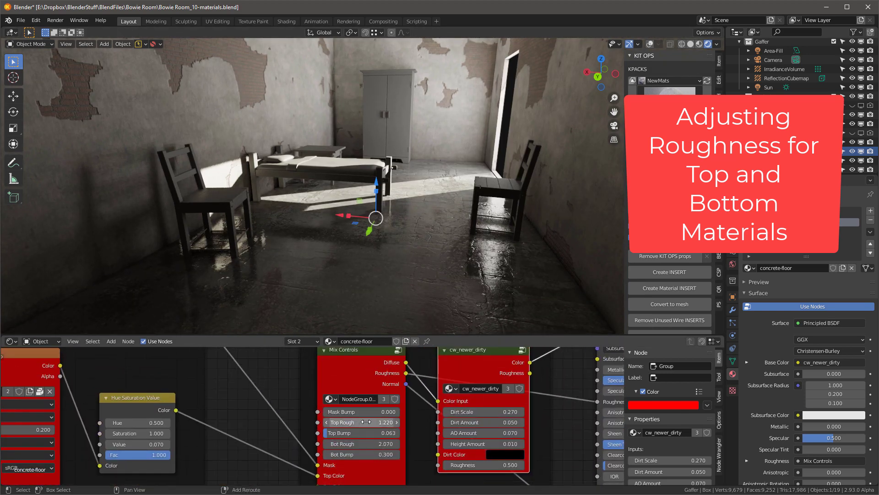
left_click_drag(360, 422, 384, 444)
mouse_move(438, 247)
middle_mouse_down()
mouse_move(416, 242)
mouse_move(451, 254)
middle_mouse_up()
left_click_drag(364, 418, 380, 418)
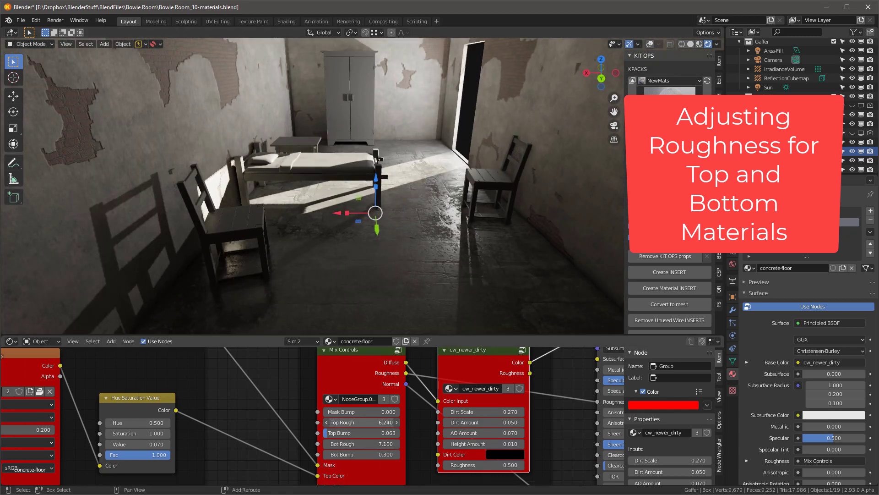
middle_click_drag(405, 254, 2, 238)
key("KP_0")
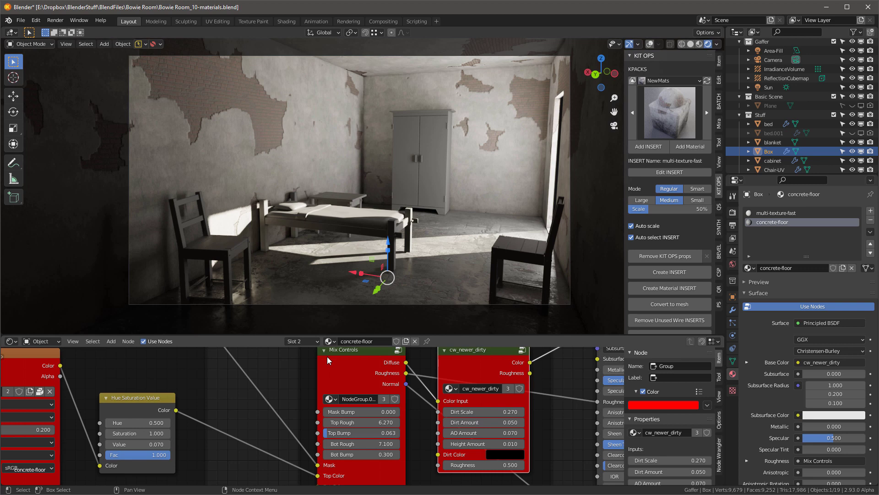
scroll(445, 236, "up", 5)
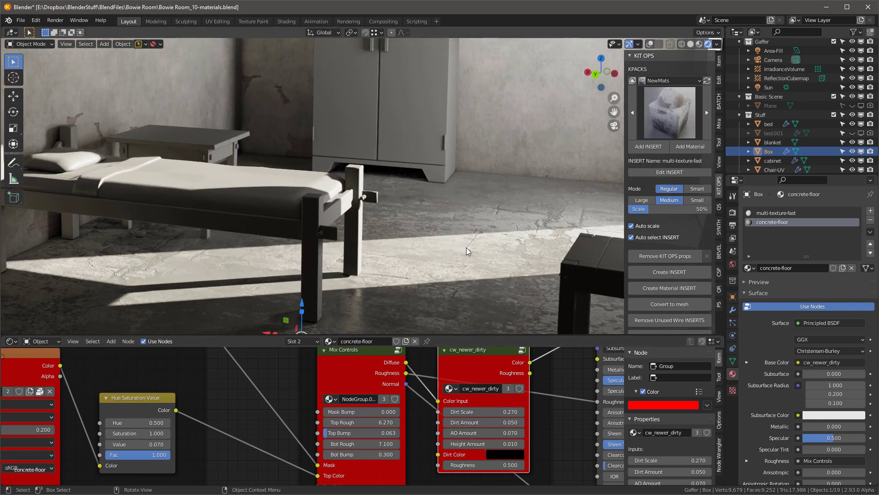
scroll(466, 248, "down", 5)
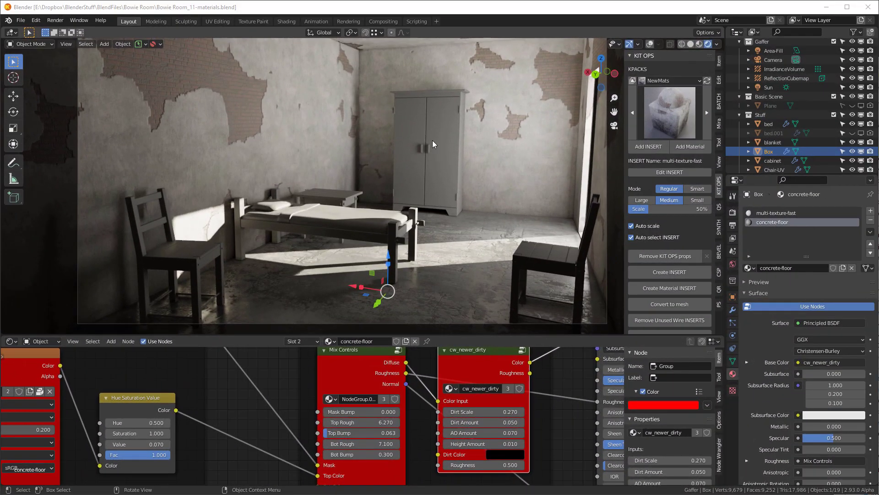
Assign the multi-texture-fast material to the cabinet and make an independent copy of it named multi-wood
left_click(434, 139)
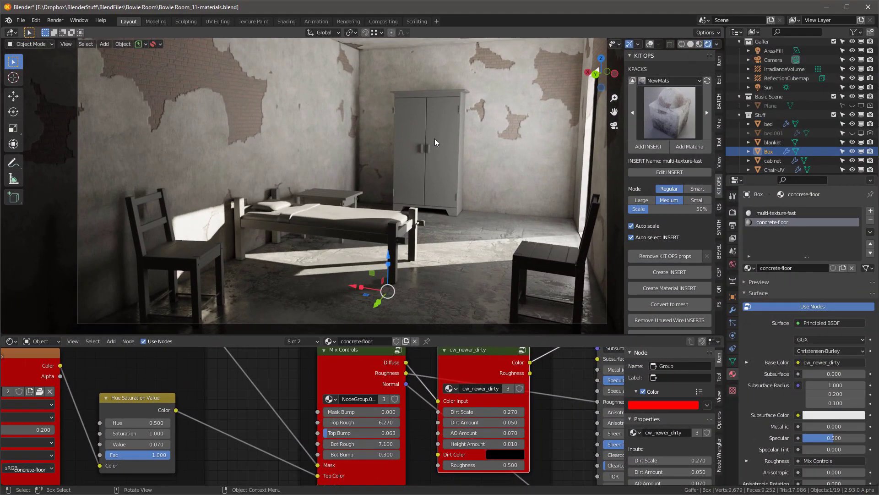
key("ctrl+z")
left_click(438, 158)
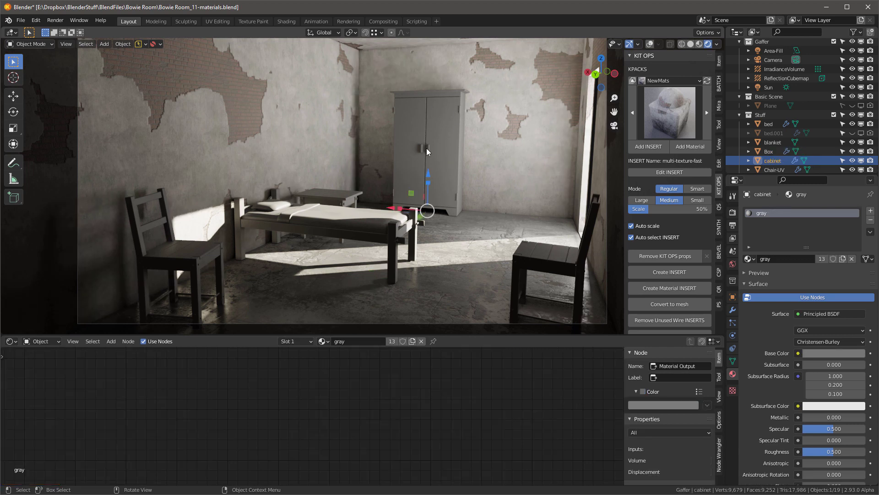
left_click(753, 261)
left_click(778, 315)
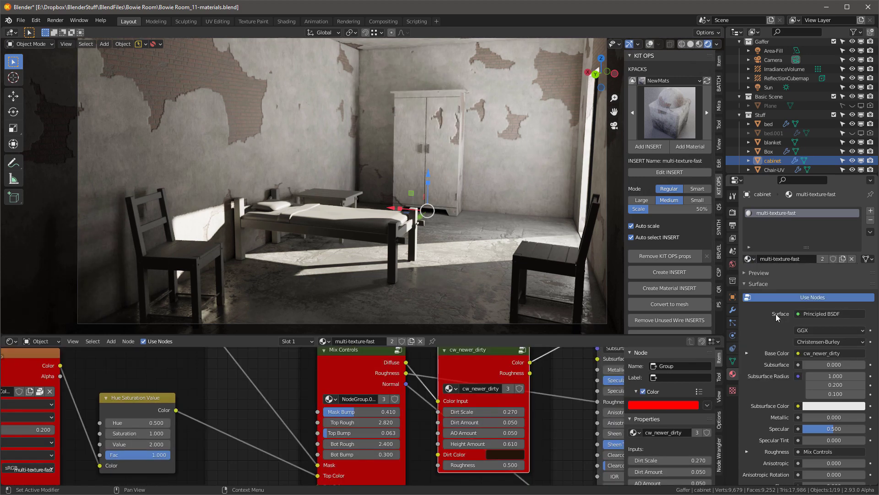
left_click(411, 342)
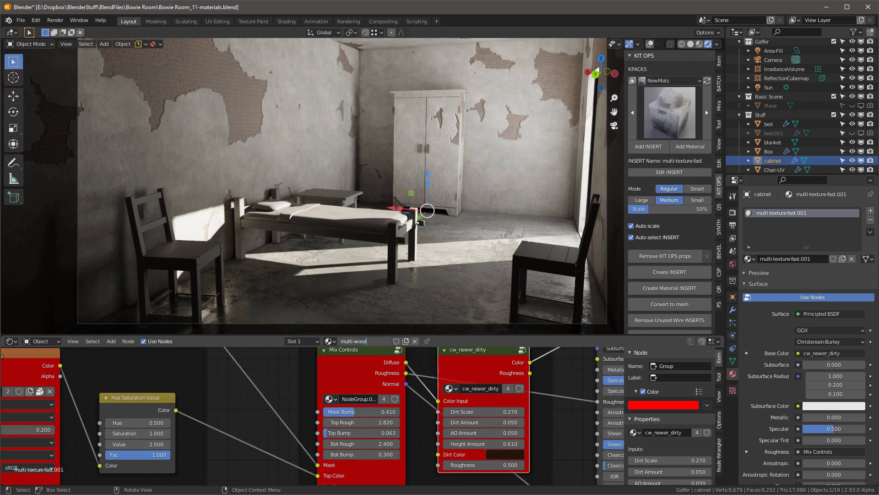
Replace the Top Material's Base Color image in multi-wood with cw-hardwood-2K-V.jpg from the WOOD-TILE folder
scroll(286, 370, "up", 3)
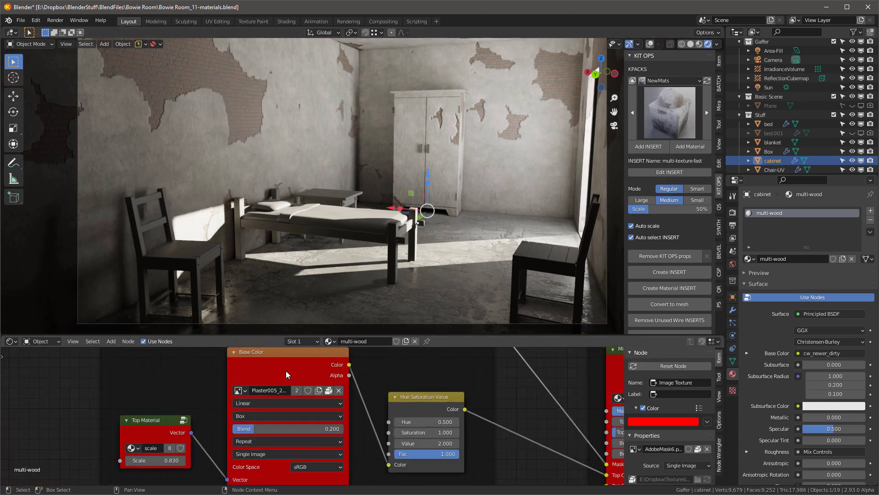
left_click(342, 392)
left_click(340, 392)
scroll(572, 256, "down", 6)
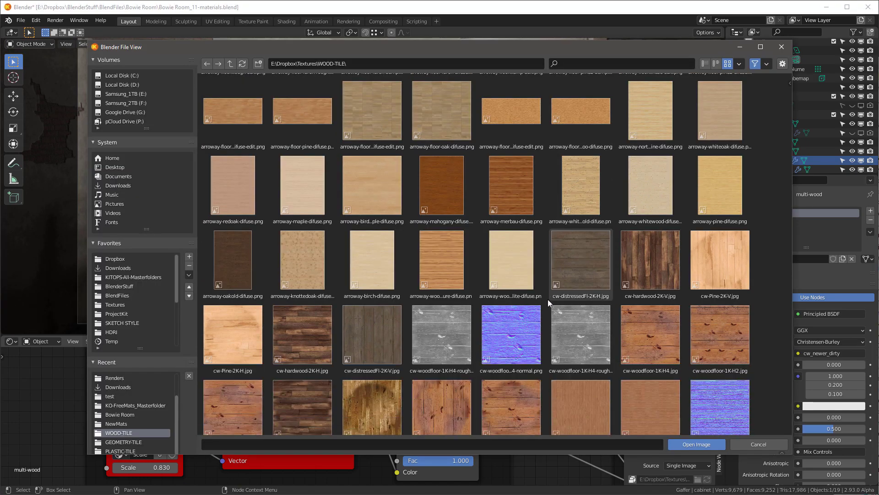
scroll(644, 298, "down", 3)
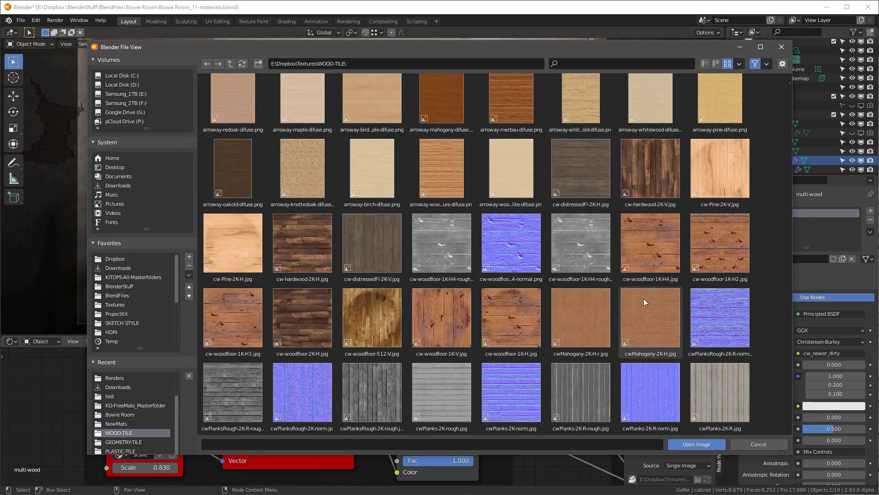
double_click(651, 150)
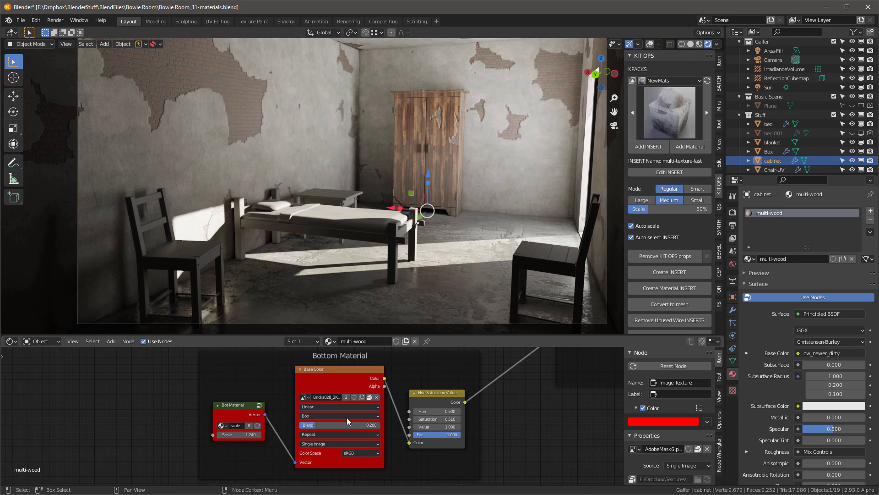
Replace the Bottom Material's Base Color image in multi-wood with cw-wood-2K-H.jpg
left_click(374, 396)
left_click(584, 323)
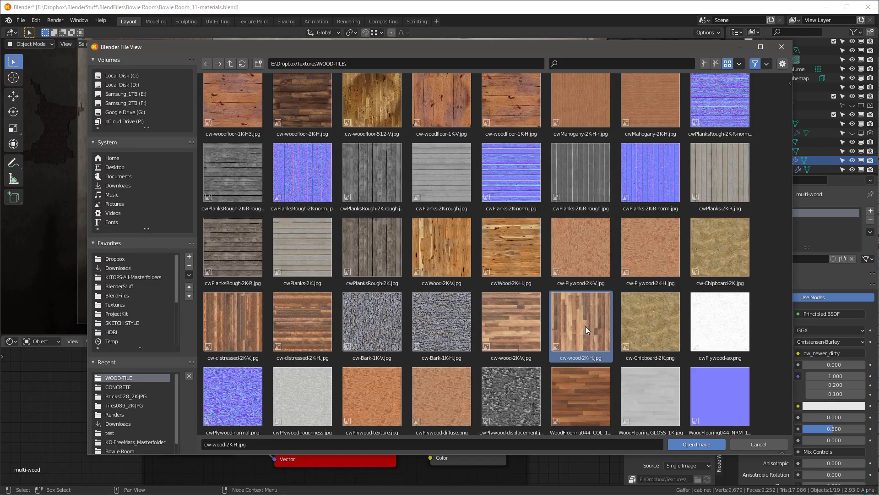
left_click(697, 444)
Switch the Mask image of the multi-wood material to grunge.jpg
scroll(443, 364, "down", 4)
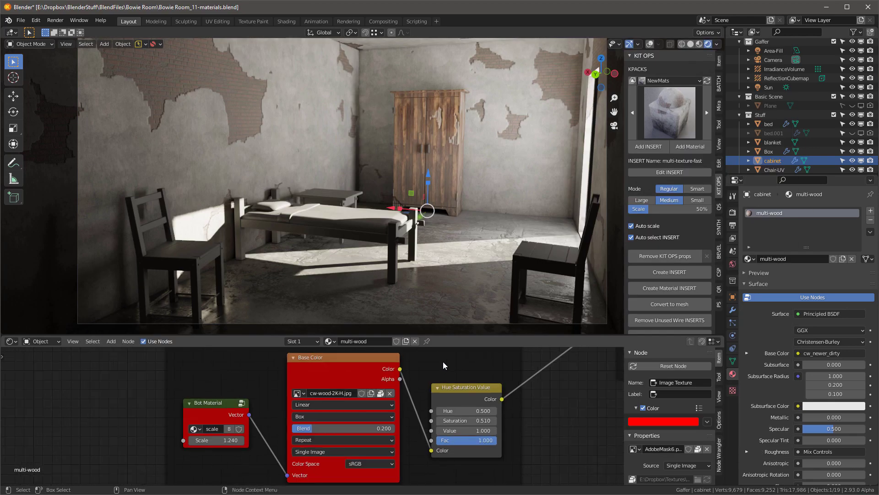
middle_click_drag(436, 376, 402, 475)
middle_click_drag(382, 409, 409, 315)
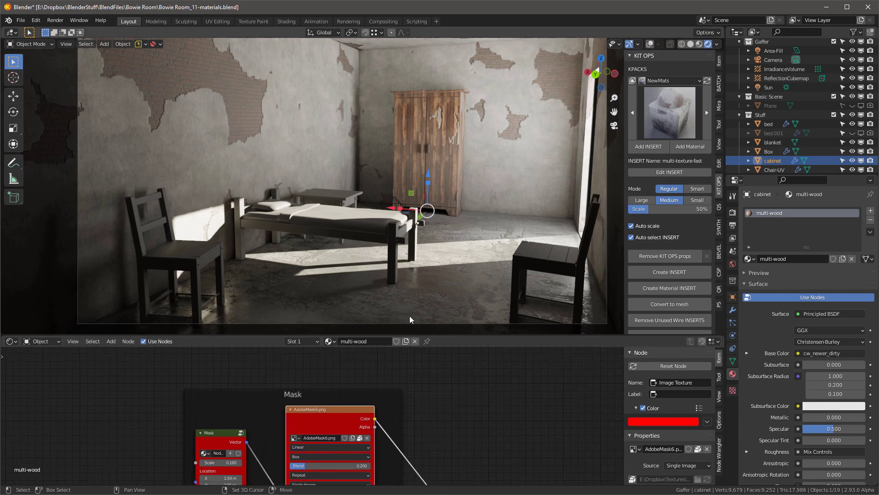
middle_click_drag(436, 419, 464, 390)
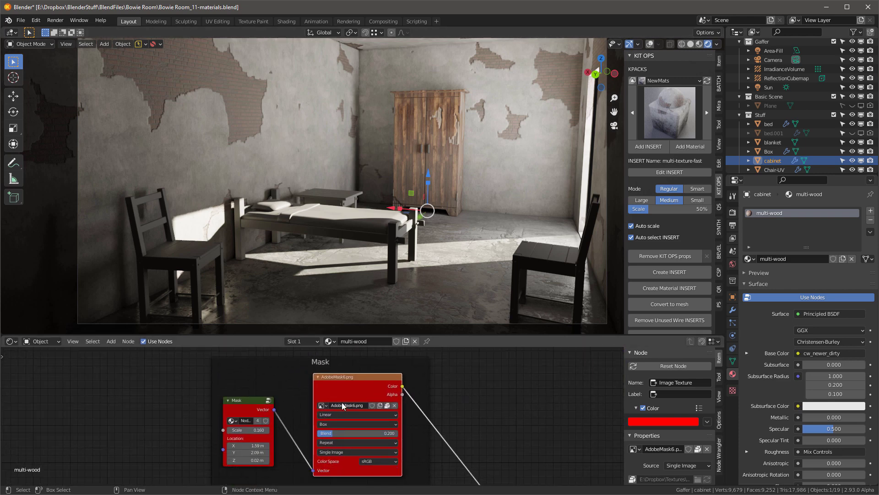
left_click(323, 405)
left_click(341, 331)
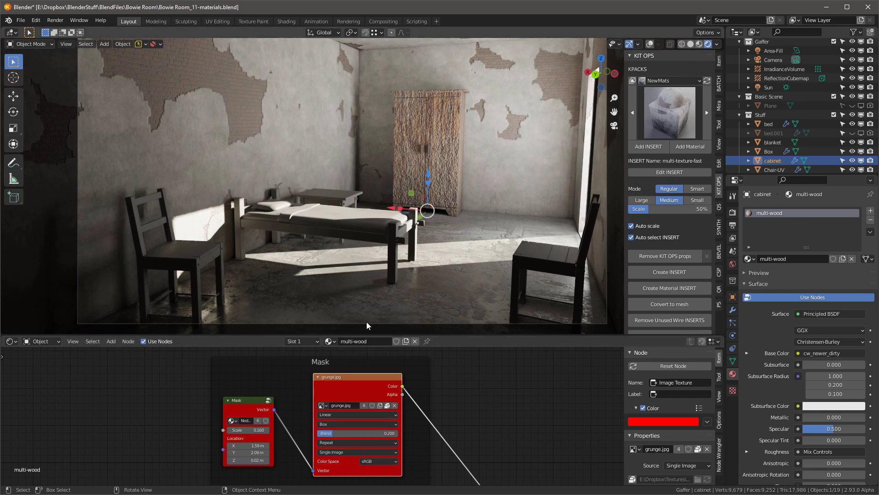
Set Mask Bump to 0 in the Mix Controls node of the multi-wood material
scroll(463, 408, "down", 1)
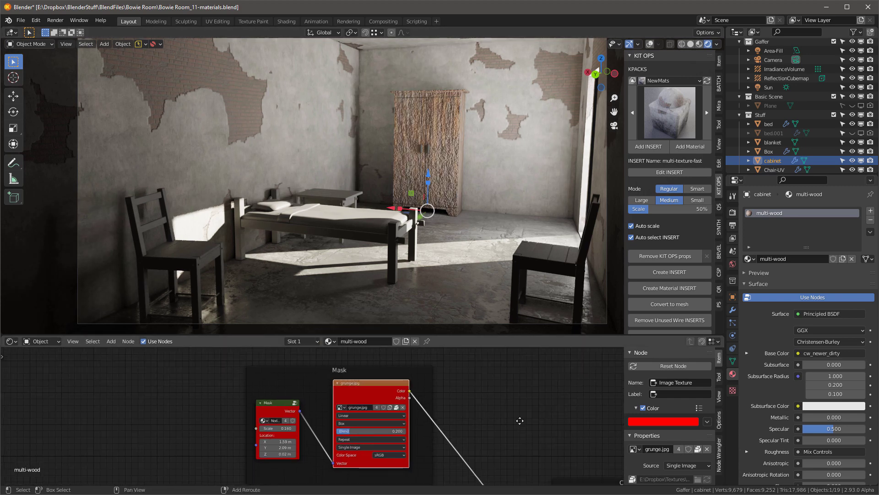
middle_click_drag(518, 415, 304, 392)
scroll(385, 391, "down", 6)
middle_click_drag(442, 447, 521, 383)
scroll(443, 430, "up", 6)
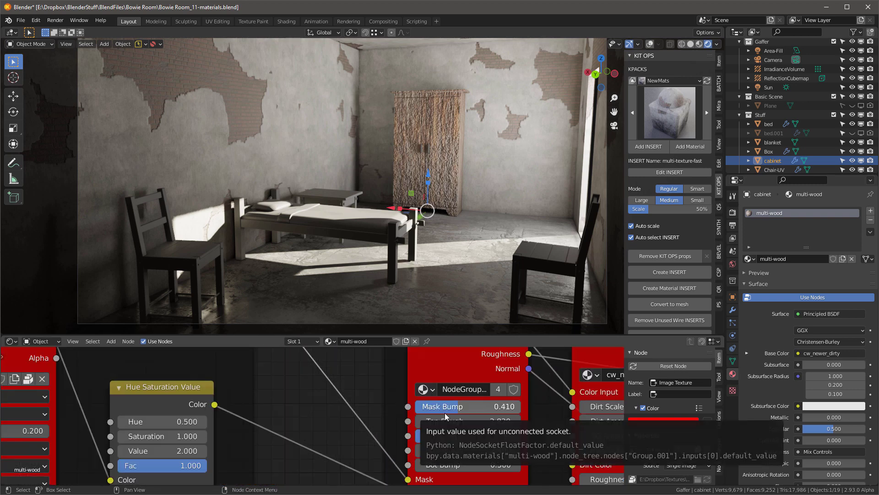
middle_click_drag(460, 410, 459, 426)
left_click_drag(459, 425, 414, 426)
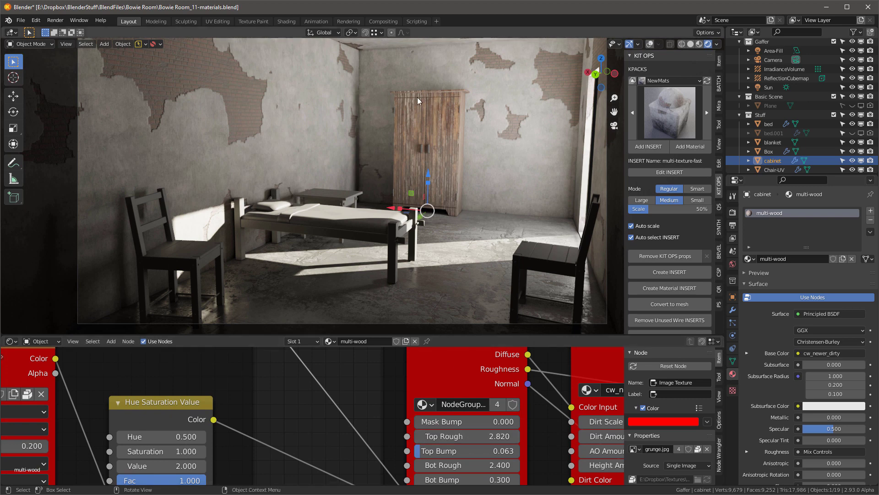
Set the Value of the Top Material's Hue Saturation Value node to 1 after checking the cabinet wood up close
middle_click_drag(471, 468, 453, 430)
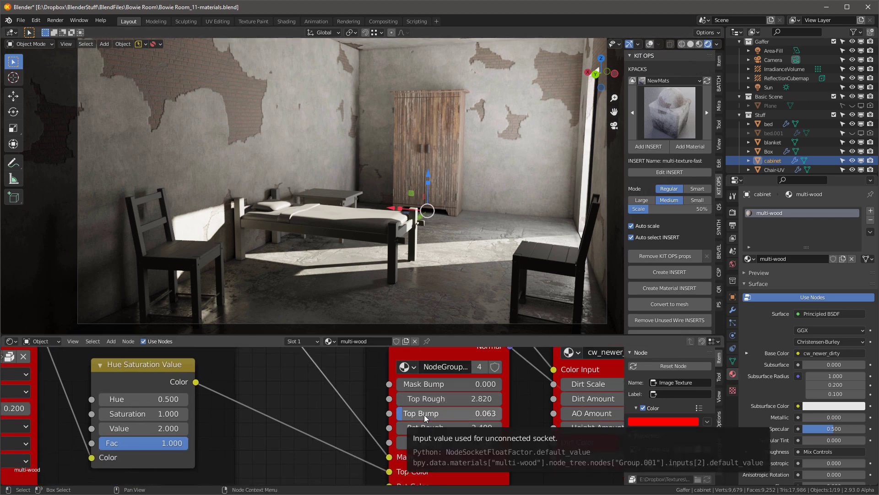
scroll(435, 97, "up", 6)
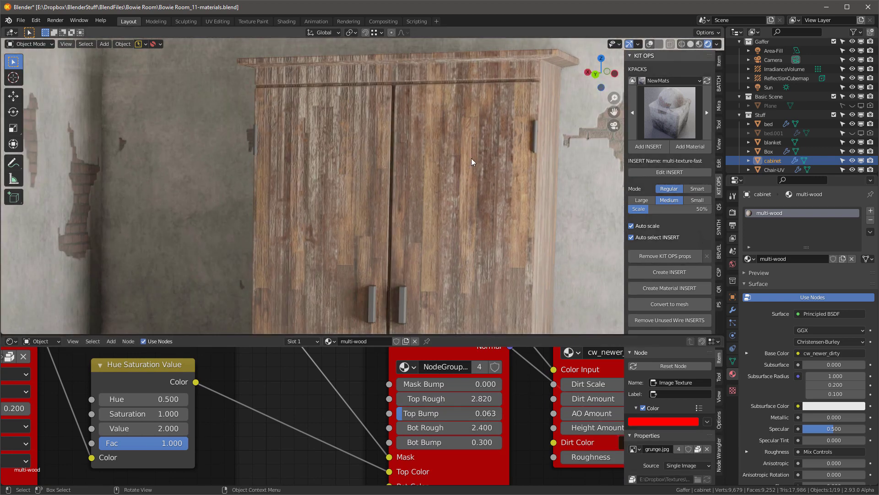
middle_click_drag(473, 207, 457, 141, "shift")
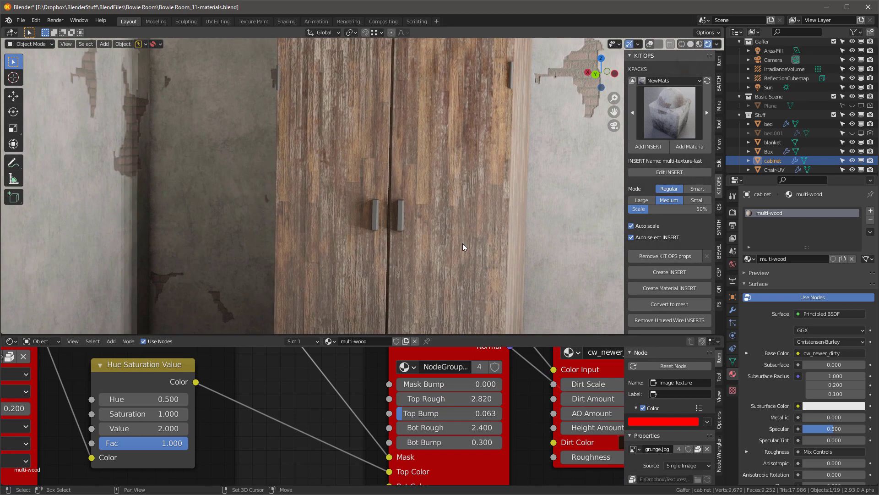
left_click(184, 429)
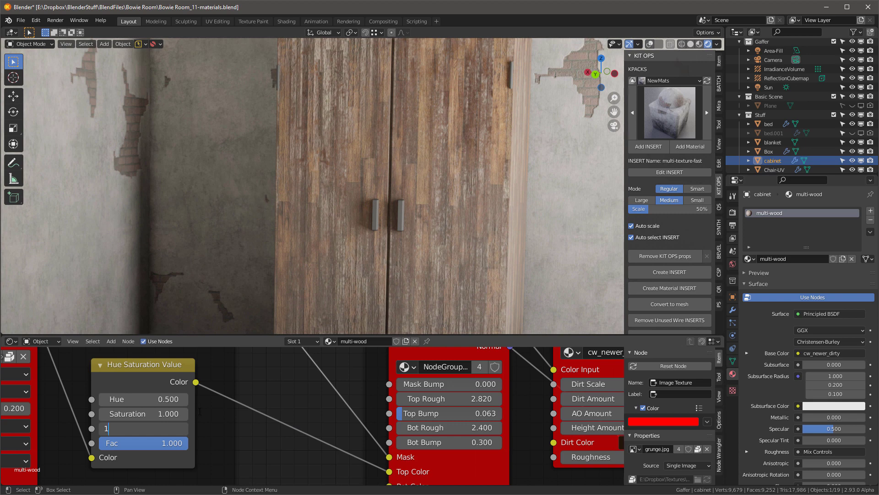
type("1")
key("Return")
Mute the cw_newer_dirty node in the multi-wood material
scroll(414, 162, "down", 5)
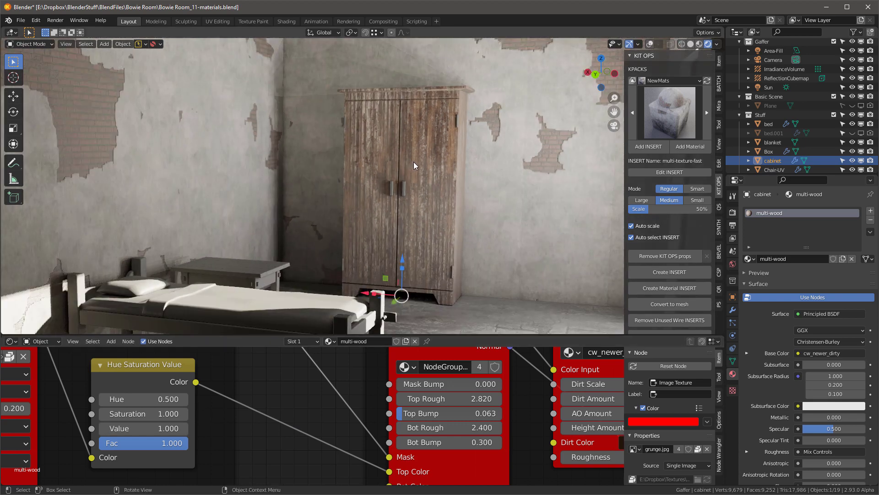
scroll(413, 161, "down", 3)
scroll(506, 448, "down", 2)
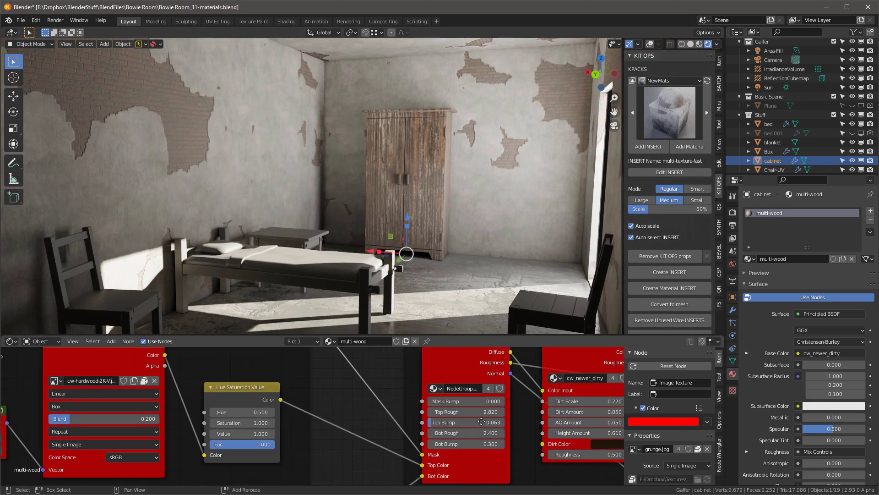
middle_click_drag(481, 422, 263, 349)
left_click(312, 402)
key("m")
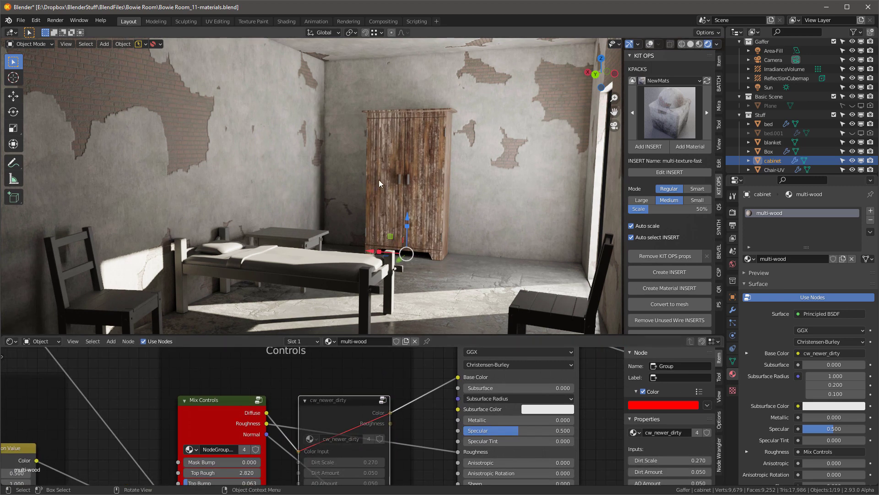
Switch the Mask image of the multi-wood material to AdobeMask6.png
scroll(422, 147, "up", 3)
middle_click_drag(91, 357, 333, 386)
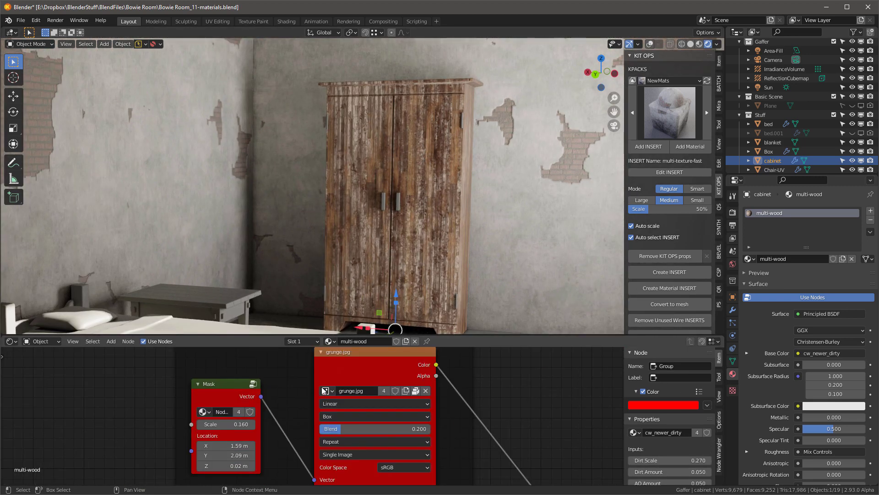
left_click(329, 391)
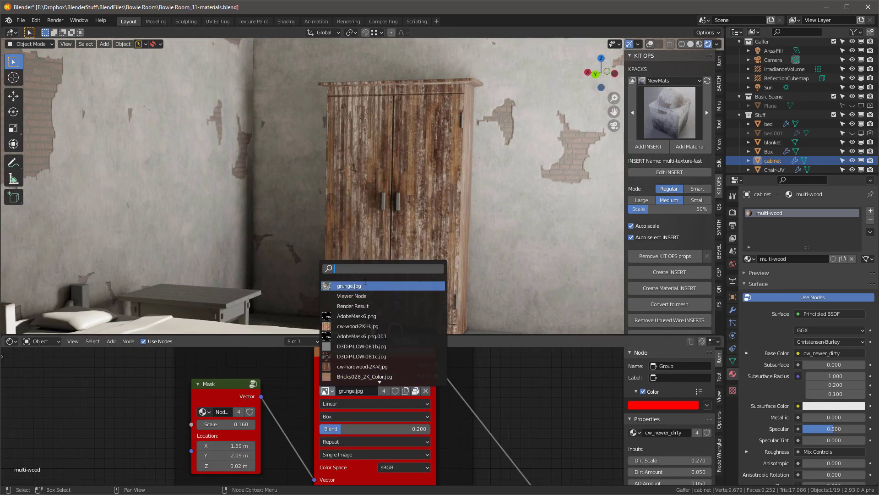
left_click(360, 316)
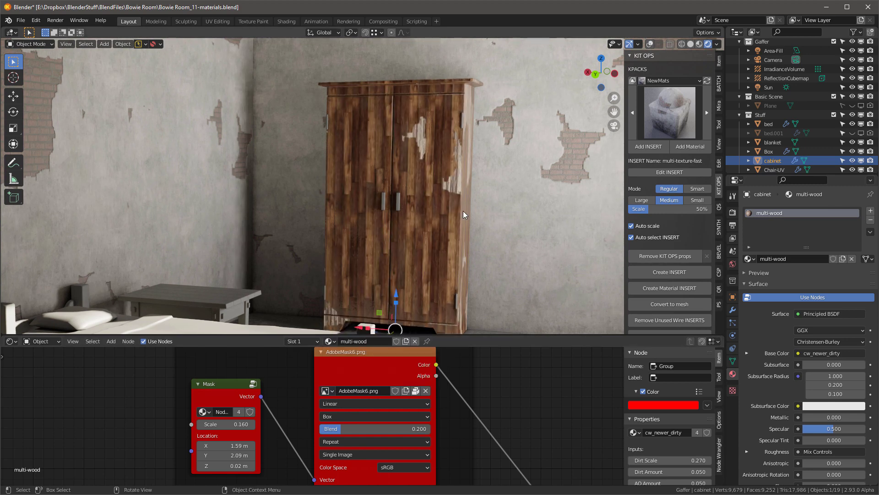
Set the Mask scale to 0.230 and the scale of both the Top Material and Bot Material nodes to 1.160
middle_click_drag(256, 355, 274, 438)
scroll(273, 438, "up", 3)
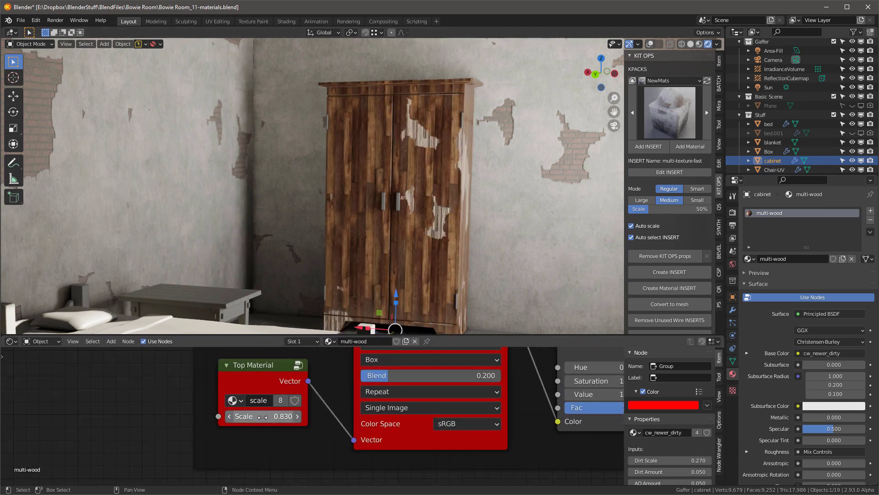
left_click_drag(261, 416, 293, 416)
scroll(261, 431, "down", 5)
middle_click_drag(245, 435, 259, 298, "shift")
scroll(262, 433, "up", 6)
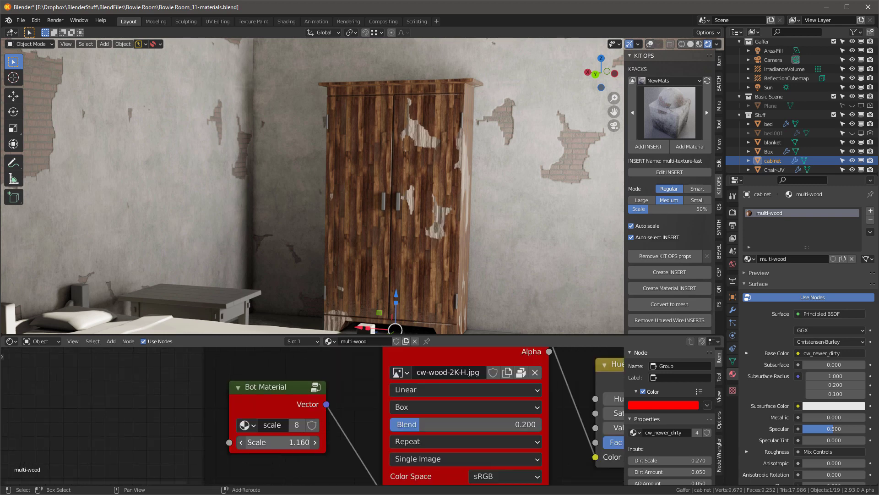
Change the Mask image of the multi-wood material back to grunge.jpg
scroll(229, 450, "down", 8)
middle_click_drag(215, 366, 236, 484)
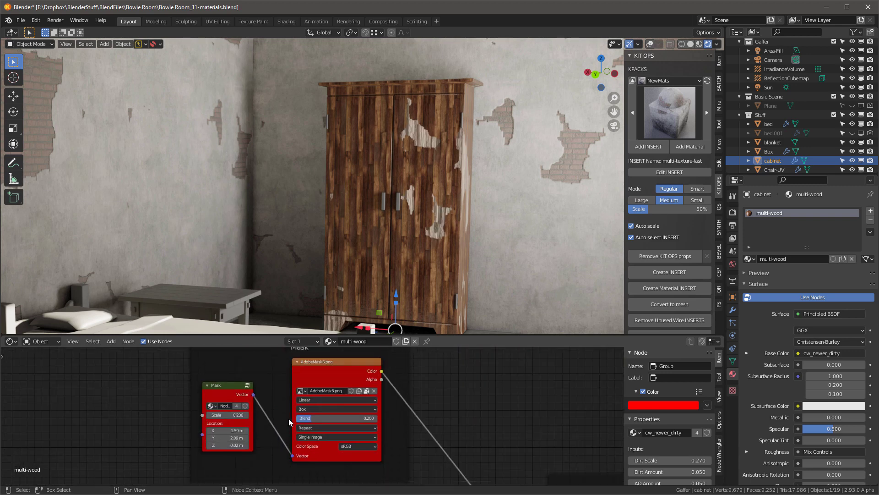
scroll(307, 383, "up", 5)
scroll(308, 386, "up", 2)
left_click(303, 396)
left_click(316, 348)
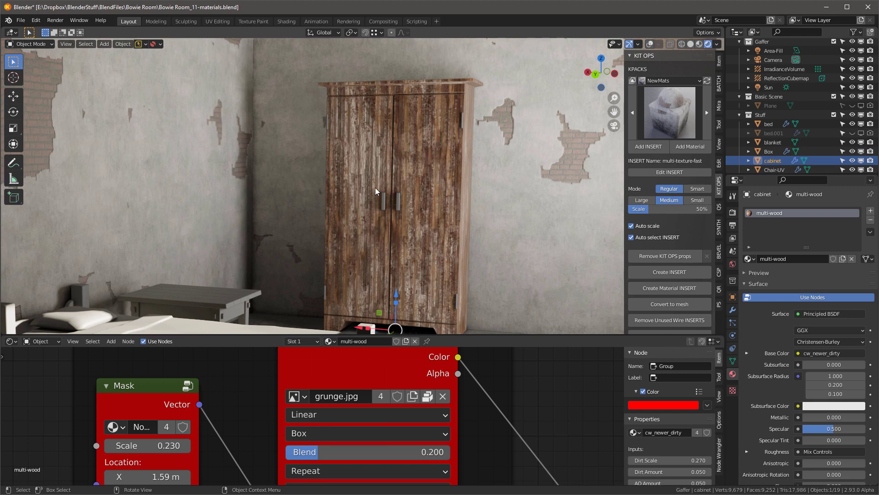
Set the Value of the Bottom Material's Hue Saturation Value node to 1
scroll(375, 183, "down", 3)
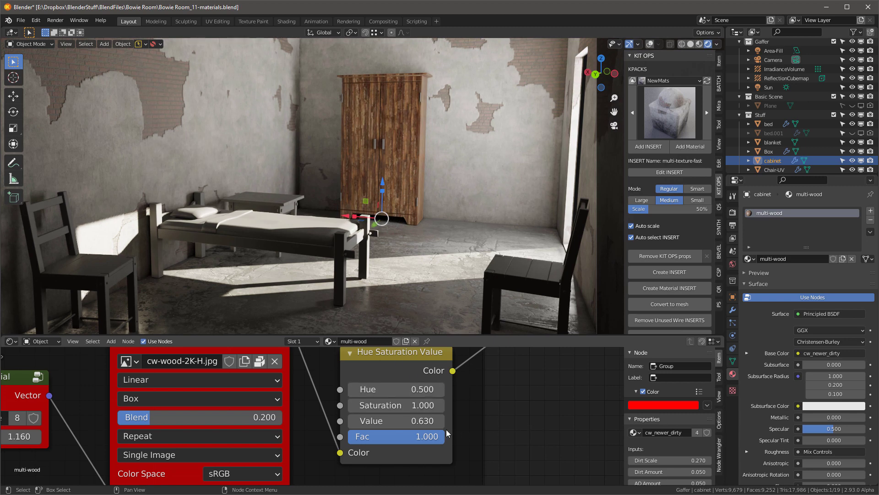
left_click(381, 418)
type("1")
key("Return")
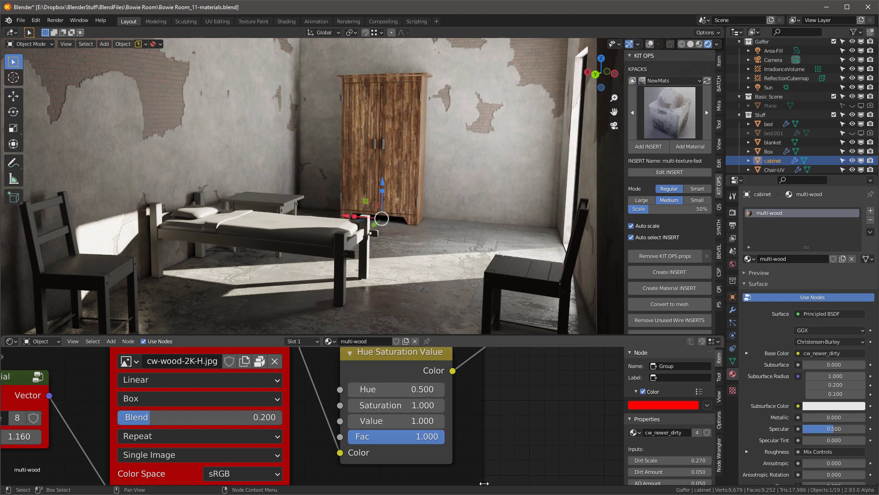
scroll(460, 397, "up", 5, "shift")
scroll(460, 397, "up", 5, "shift")
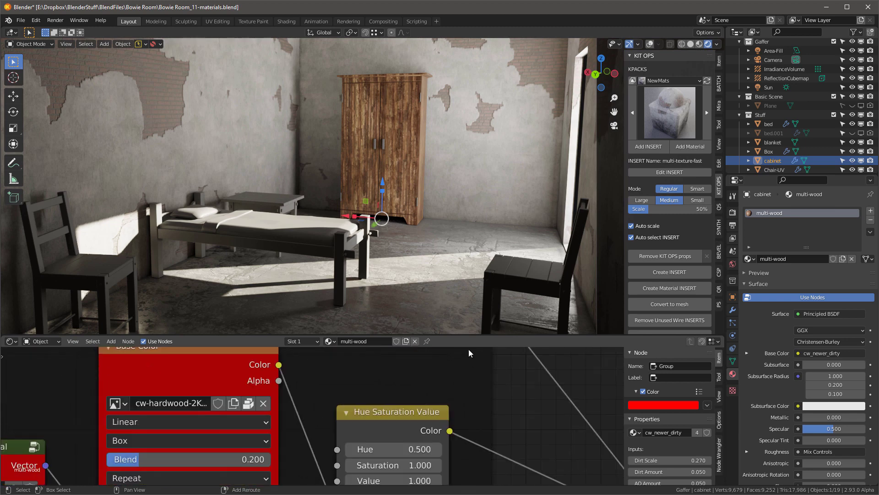
scroll(487, 425, "up", 5, "shift")
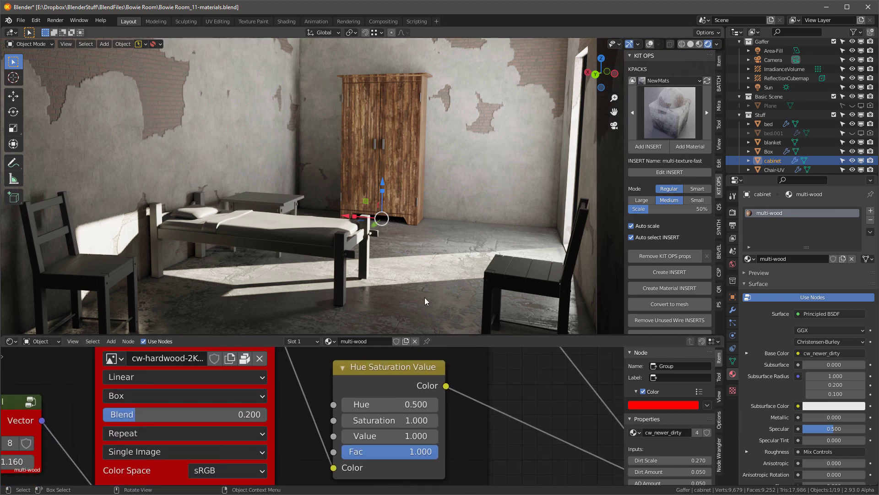
Inspect the cabinet's wood surface up close and reduce Bot Bump in the Mix Controls node to 0.070
scroll(416, 95, "up", 5)
scroll(413, 96, "up", 2)
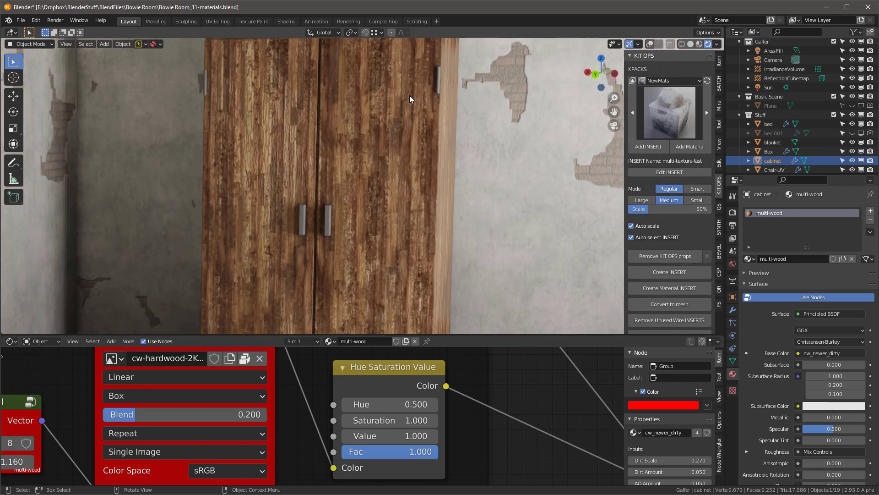
scroll(405, 120, "down", 5)
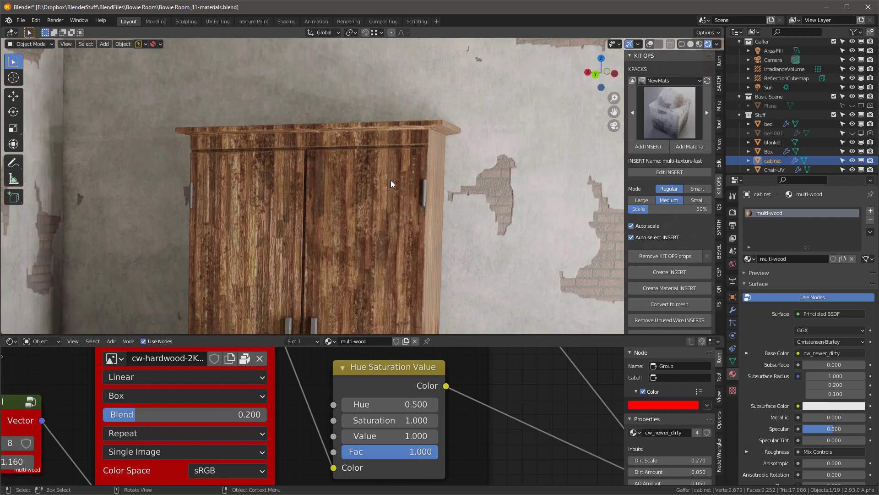
mouse_move(391, 180)
middle_mouse_down()
mouse_move(383, 209)
mouse_move(407, 81)
mouse_move(375, 117)
mouse_move(405, 181)
middle_mouse_up()
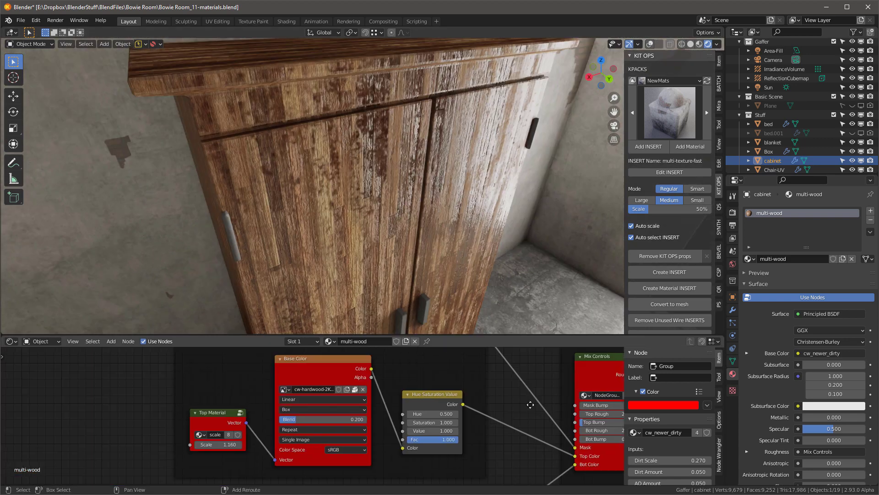
middle_click_drag(530, 403, 320, 386)
scroll(402, 404, "up", 3)
mouse_move(390, 444)
left_mouse_down()
mouse_move(362, 445)
mouse_move(403, 444)
left_mouse_up()
Set Top Rough to 3.370 and Bot Rough to 3.730 in the Mix Controls node
middle_click_drag(339, 215, 354, 145)
left_click_drag(409, 395, 435, 395)
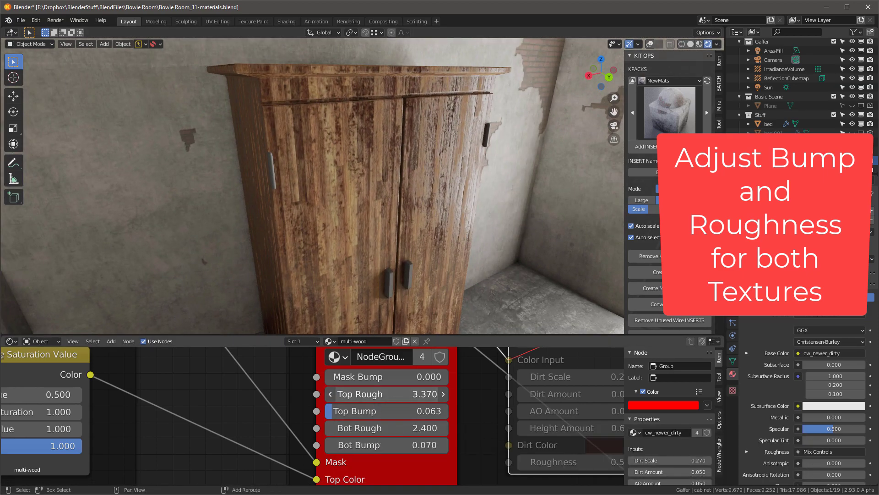
left_click_drag(408, 428, 435, 428)
middle_click_drag(330, 192, 298, 178)
scroll(405, 167, "down", 5)
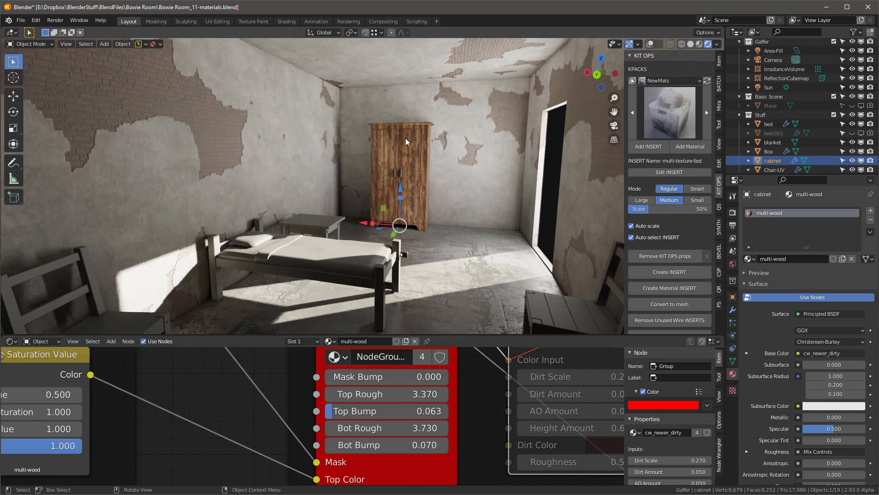
Select the two chairs and the small table along with the cabinet and copy the cabinet's multi-wood material to them
left_click(309, 219)
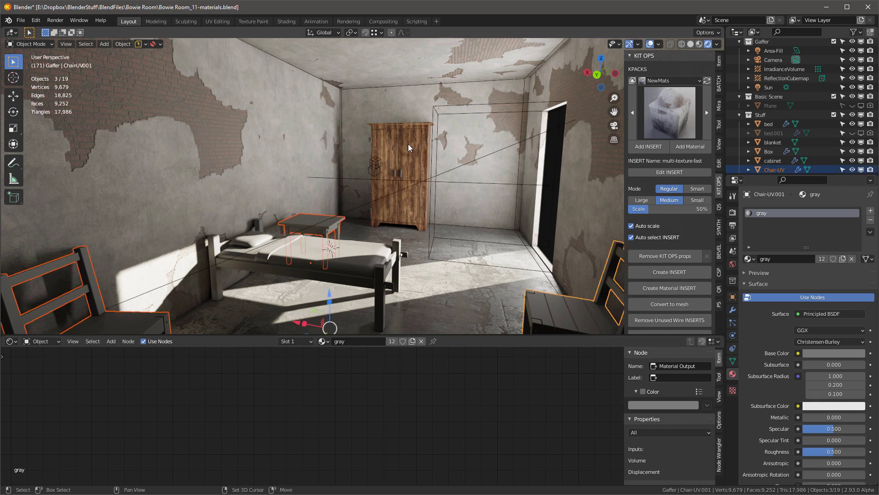
left_click(405, 145, "shift")
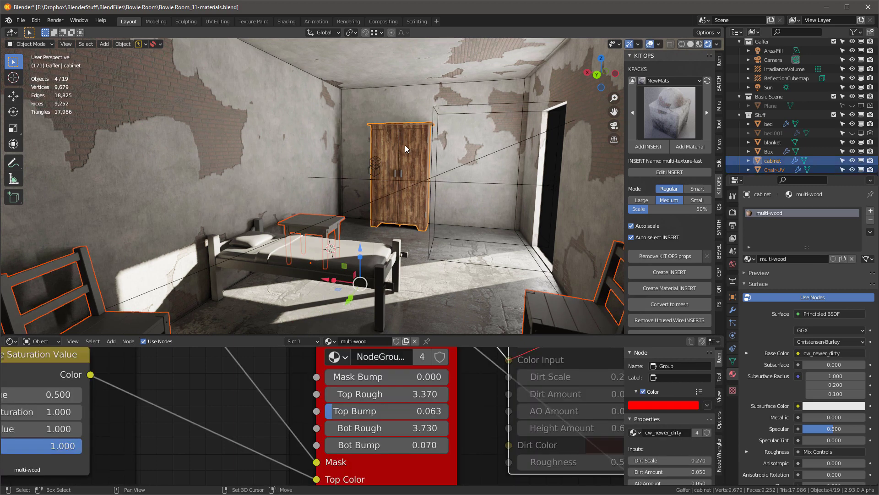
key("q")
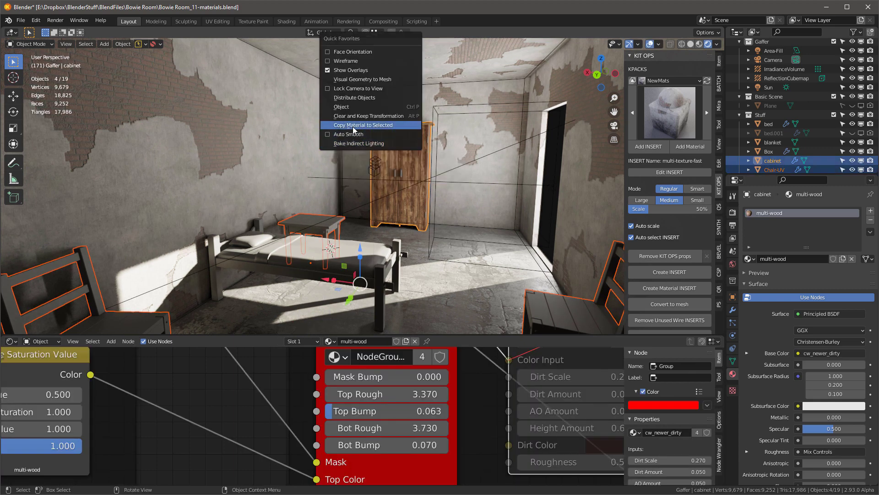
left_click(354, 130)
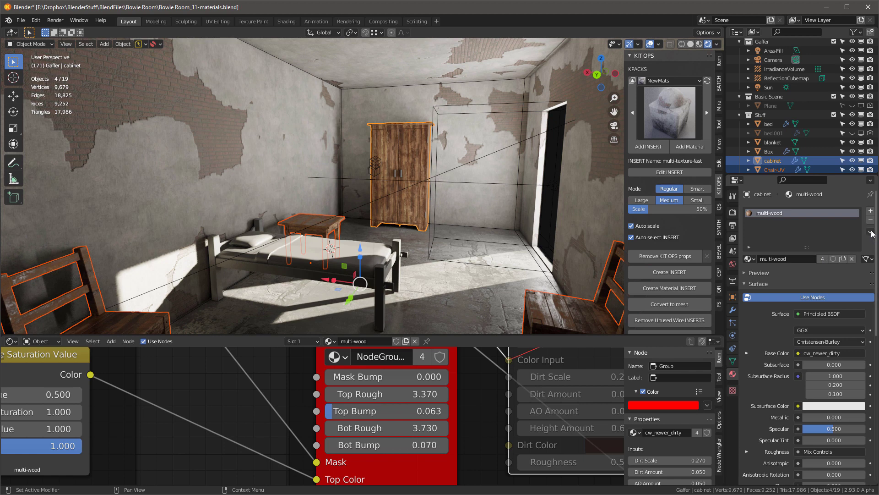
left_click(871, 232)
left_click(831, 252)
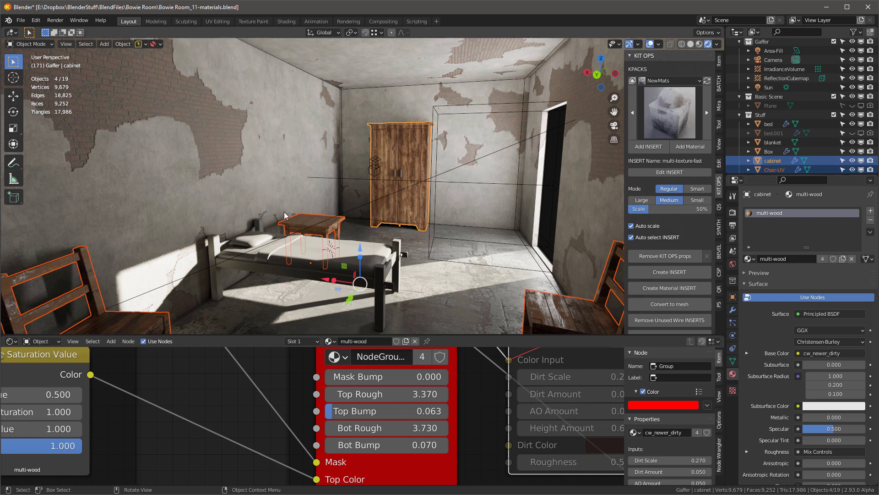
Copy the cabinet's multi-wood material to the bed by repeating the last command
left_click(297, 270)
left_click(390, 169, "shift")
key("shift+r")
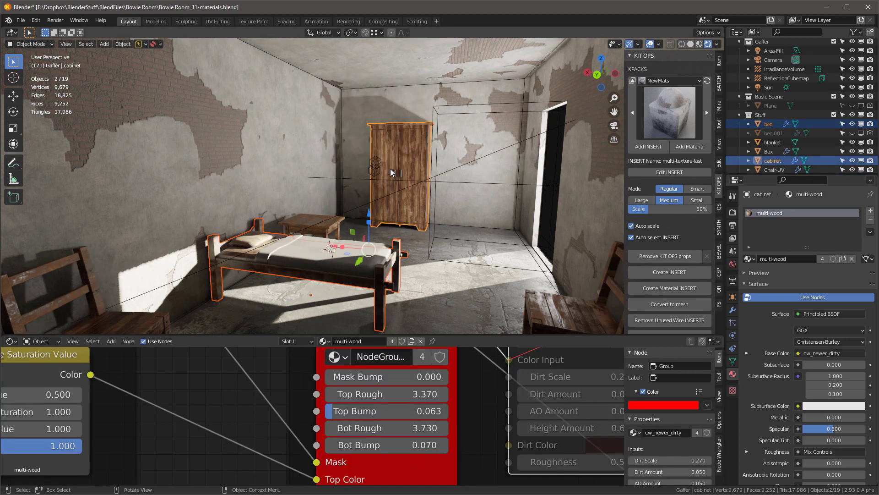
Raise Top Rough to 5.860 and Bot Rough to 5.610 in the Mix Controls node while checking the bed frame
scroll(236, 235, "up", 3)
middle_click_drag(236, 236, 215, 226)
left_click_drag(392, 394, 450, 394)
left_click_drag(392, 428, 478, 428)
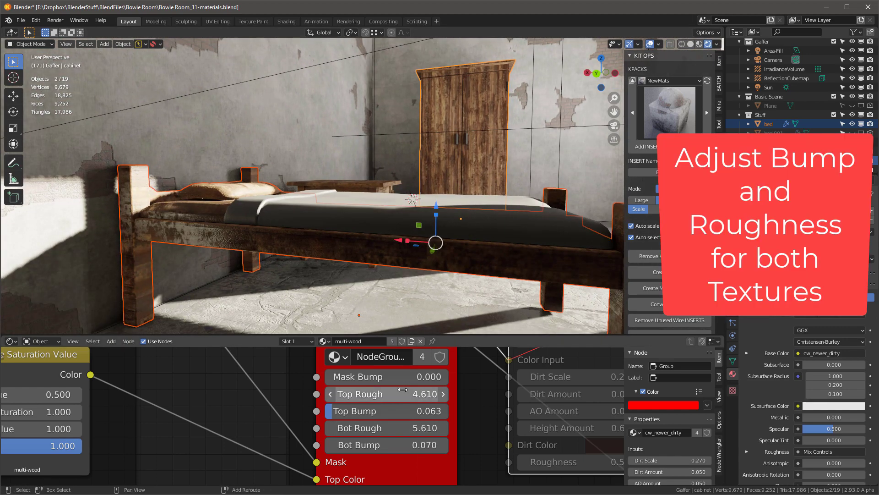
left_click_drag(393, 394, 450, 394)
Raise Dirt Amount to 0.200 and Height Amount to 0.640 in the multi-wood material's cw_newer_dirty node
scroll(393, 177, "down", 4)
middle_click_drag(393, 177, 392, 184)
scroll(321, 422, "down", 4)
scroll(284, 412, "down", 3)
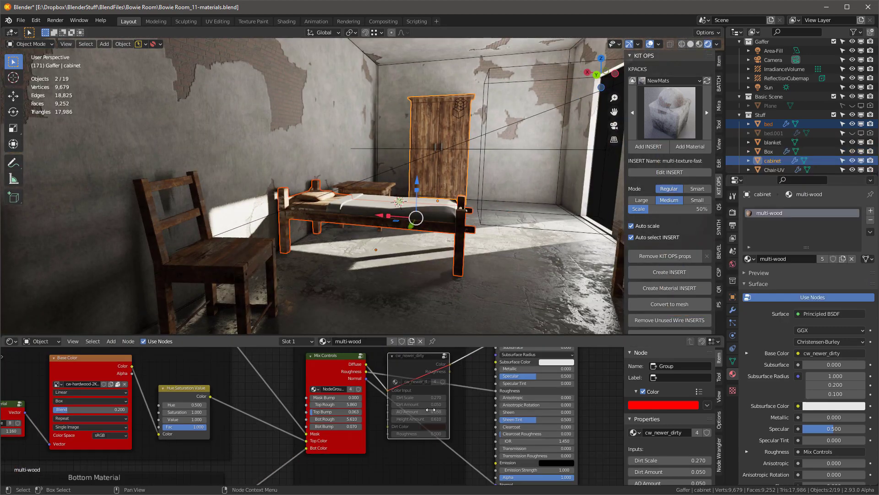
middle_click_drag(417, 411, 309, 410)
scroll(413, 116, "up", 5)
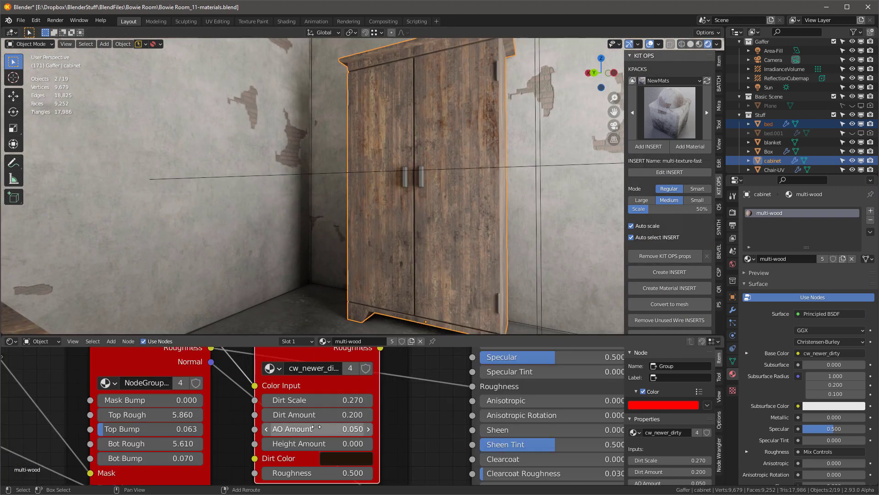
left_click_drag(297, 443, 326, 443)
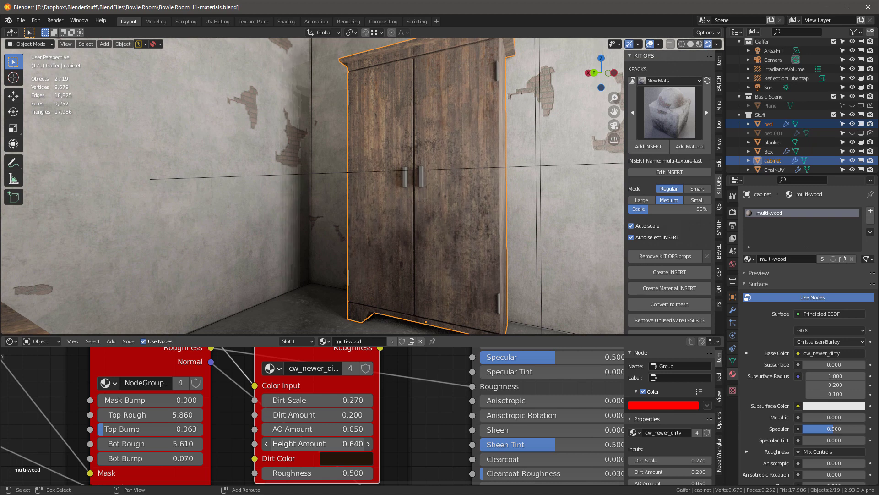
key("KP_0")
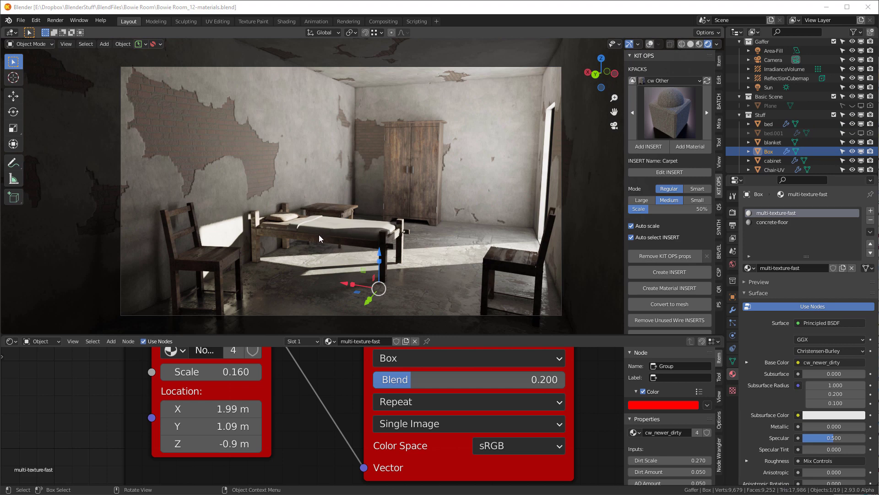
Select the blanket on the bed, show the viewport overlays and apply the Carpet material from the cw Other pack
scroll(329, 218, "up", 5)
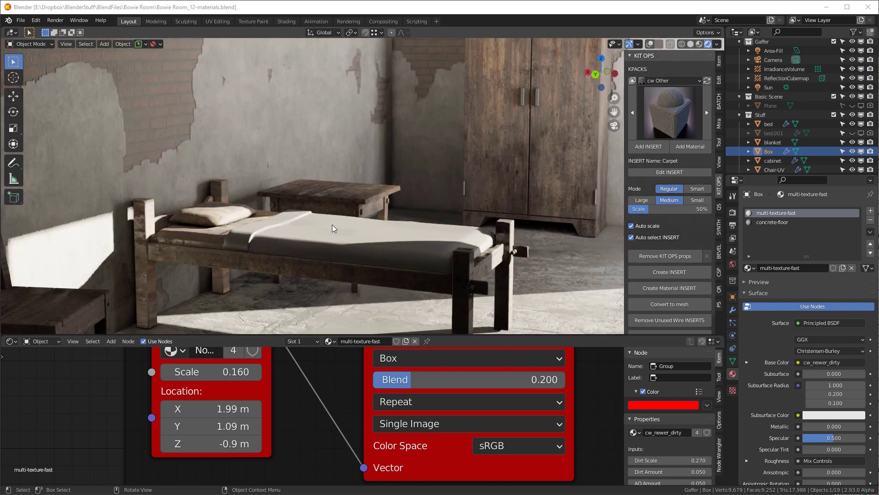
left_click(352, 245)
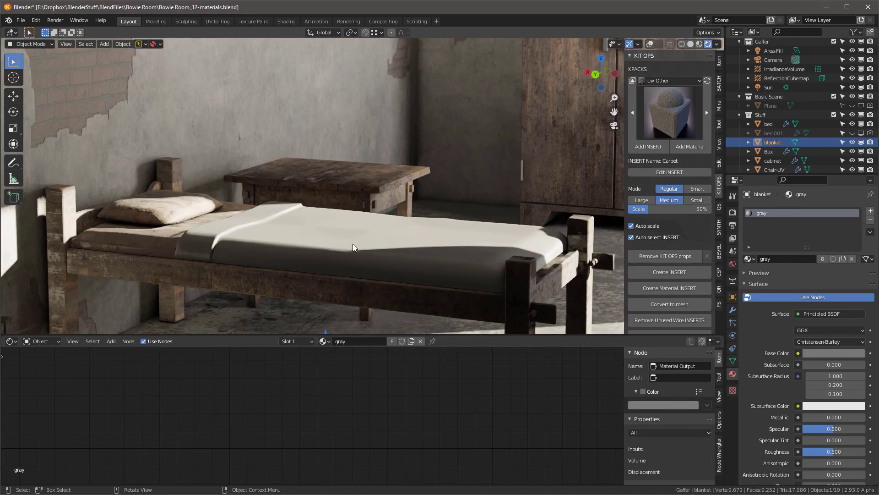
left_click(650, 43)
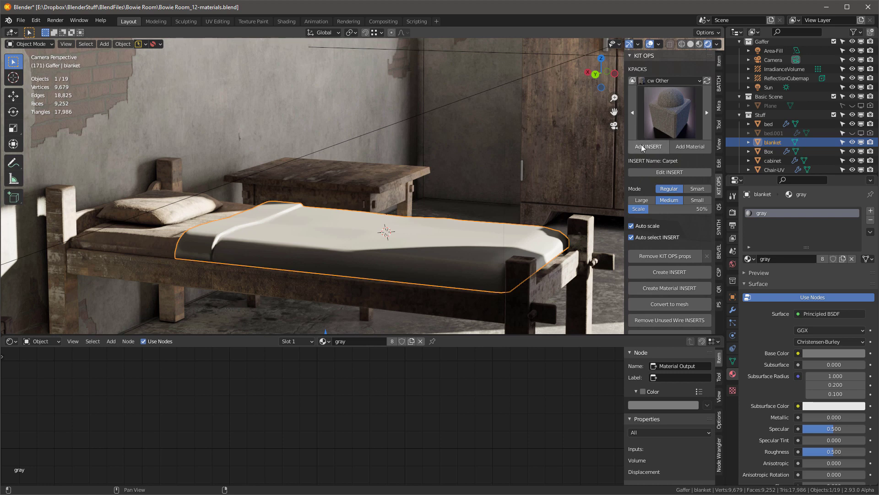
left_click(695, 147)
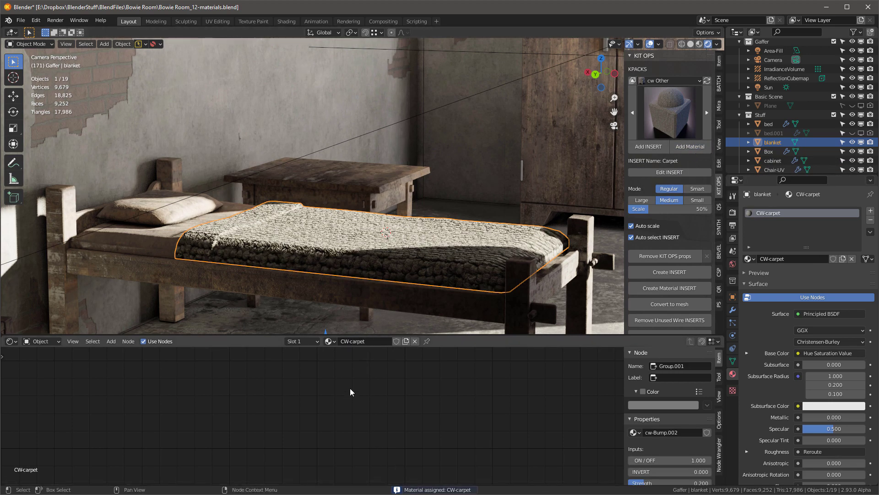
Set the CW-carpet image texture's ON/OFF value to 0 and change its Off Color to a saturated green
scroll(353, 394, "down", 1)
key("Home")
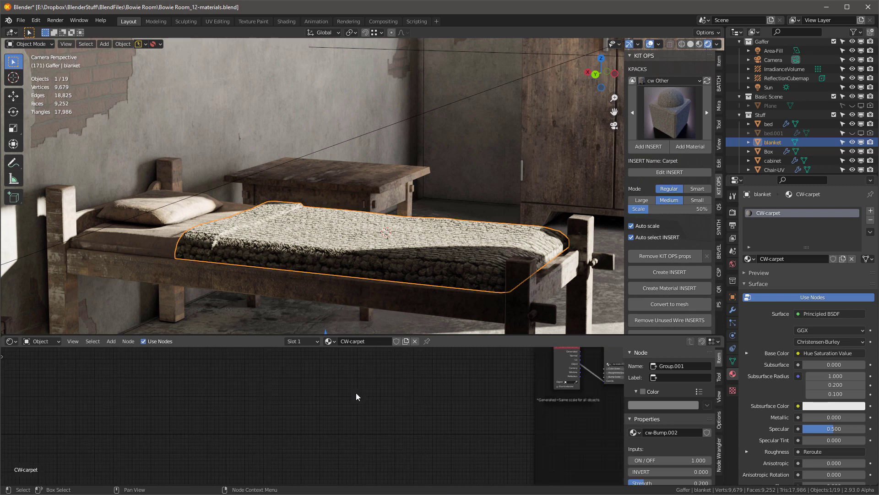
scroll(279, 383, "up", 3)
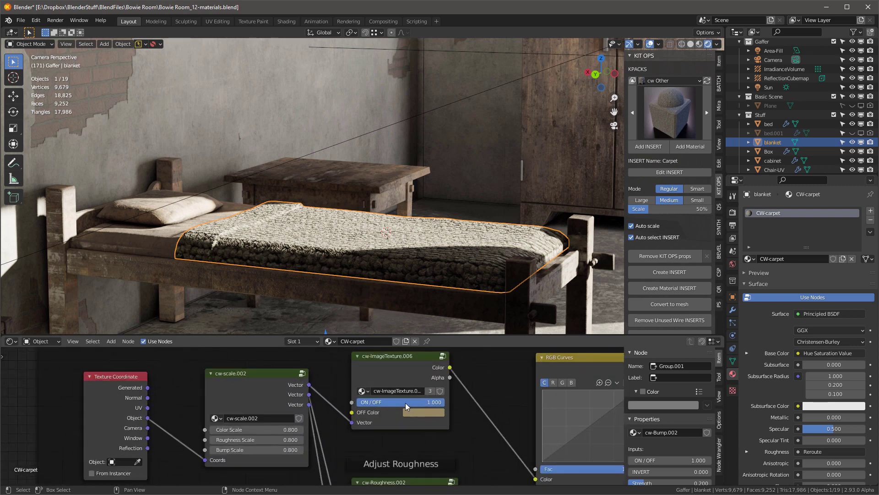
left_click_drag(405, 402, 312, 403)
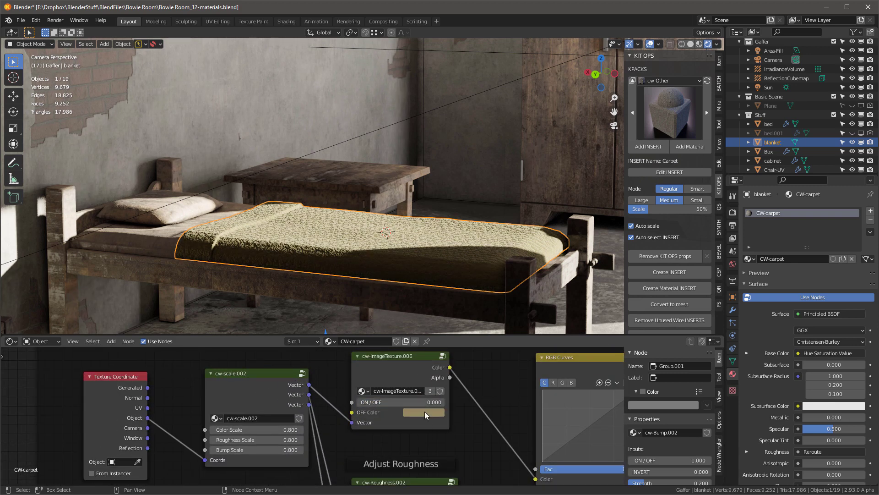
left_click(424, 412)
left_click_drag(434, 316, 410, 300)
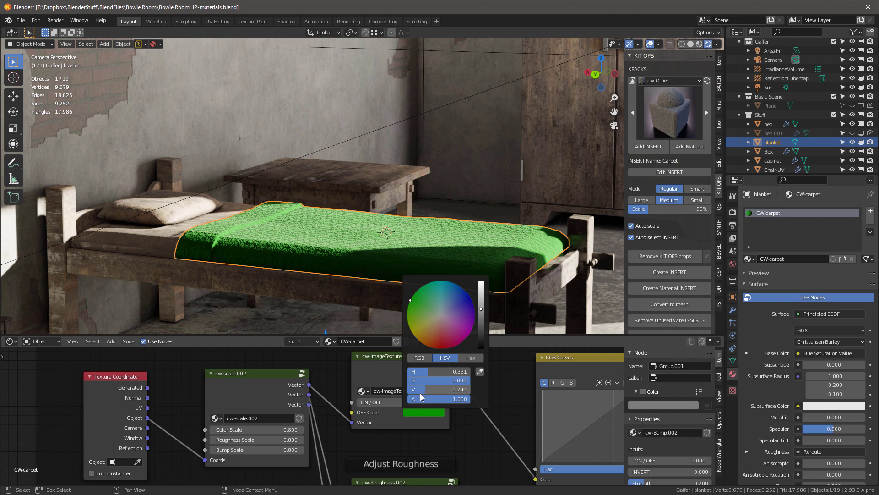
Set the Color, Roughness and Bump Scale of the CW-carpet material to 4
left_click_drag(250, 429, 262, 449)
type("4")
key("Return")
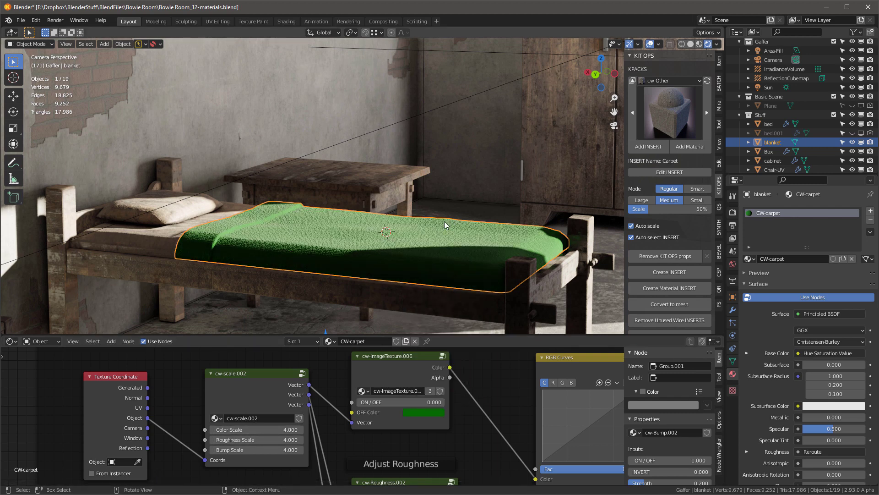
Edit the bed's mesh and select all linked faces of the pillow and the mattress
left_click(179, 206)
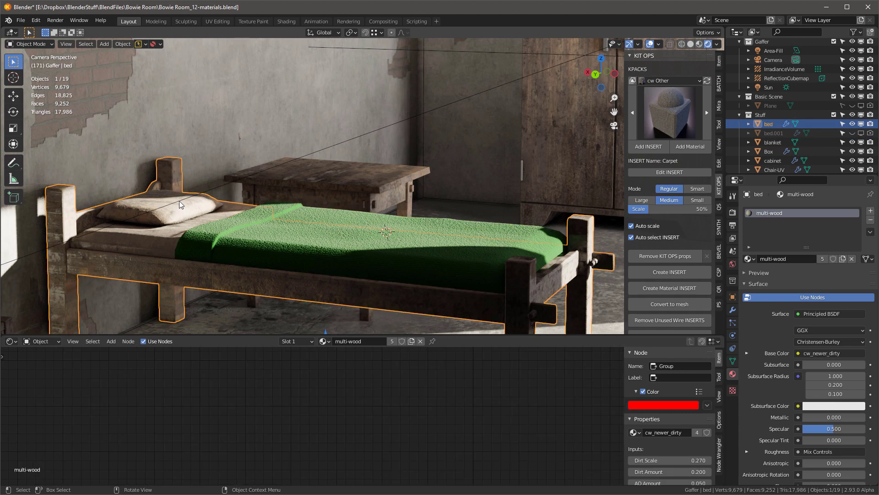
key("Tab")
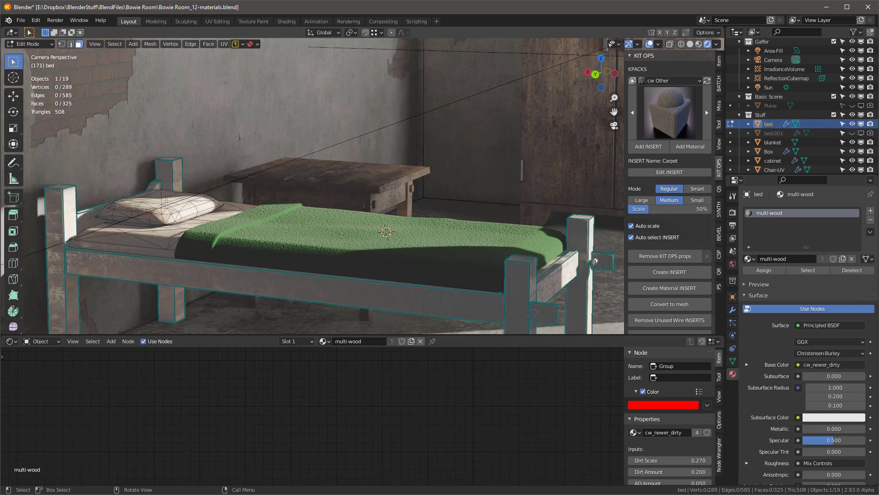
key("Tab")
key("Tab")
key("l")
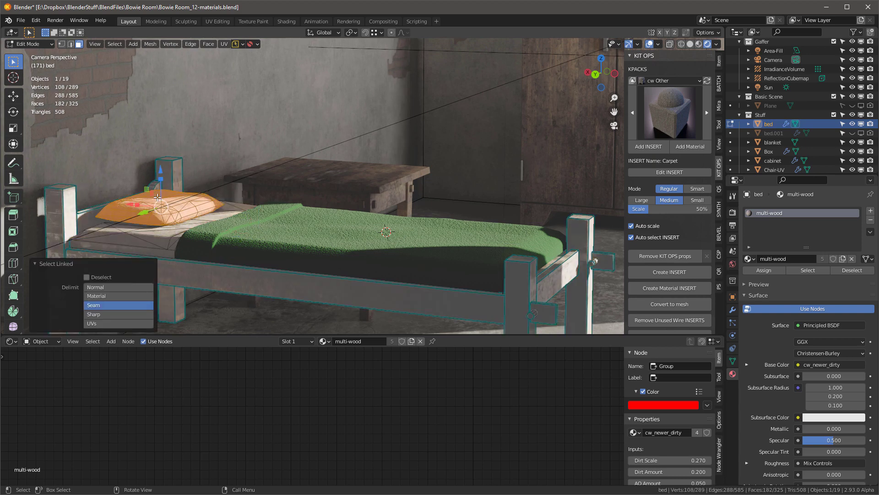
key("l")
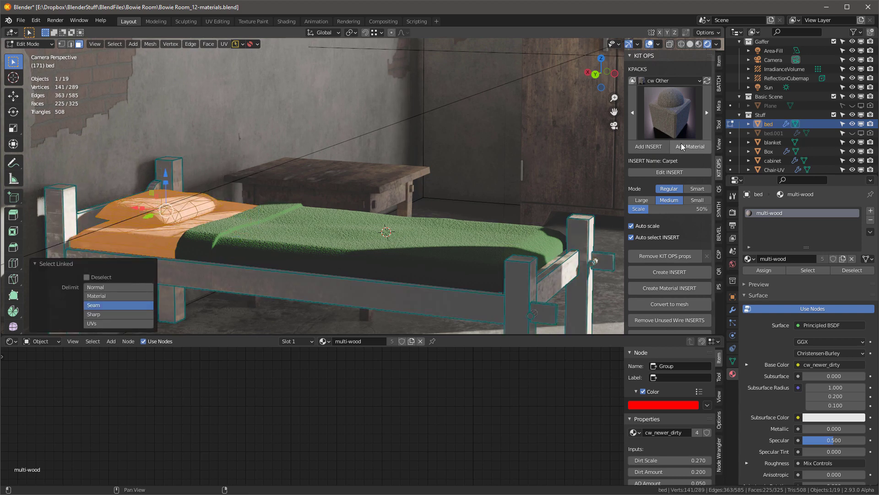
Load the Leather-Light material from the cw Other pack, then undo its insertion to return to the selected pillow and mattress faces
left_click(677, 111)
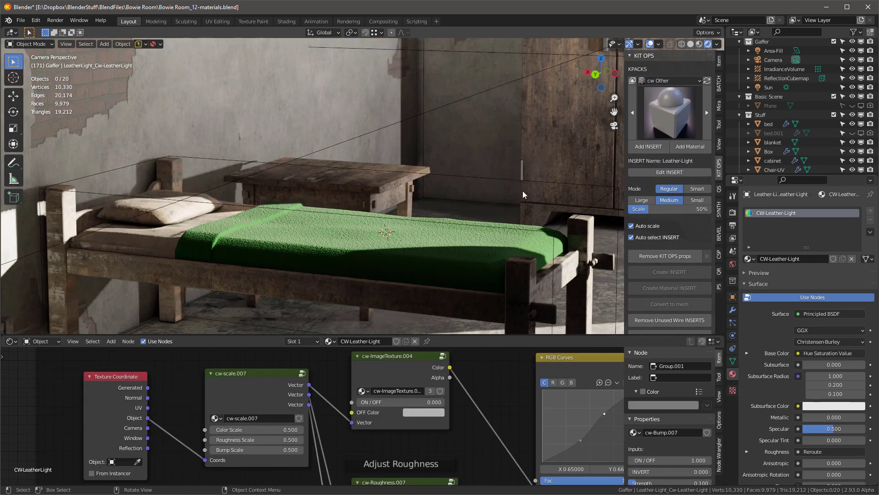
key("ctrl+z")
key("ctrl+z")
key("ctrl+z")
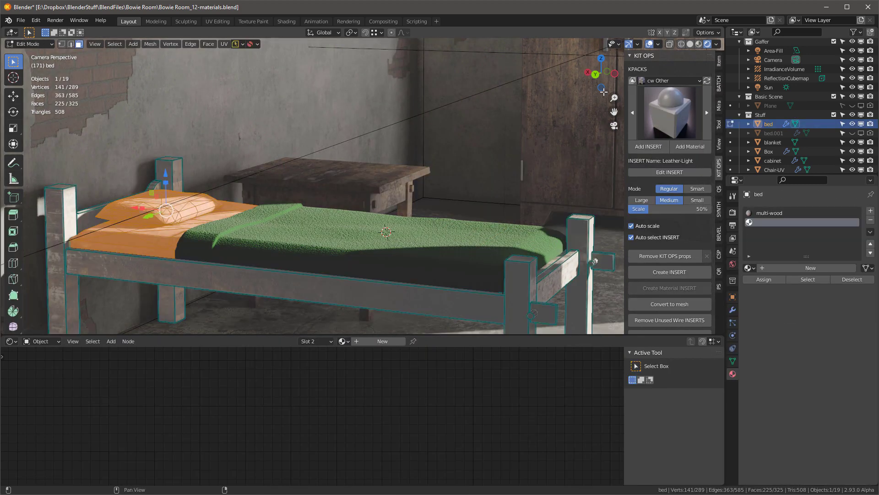
Put CW-Leather-Light in the bed's second material slot and assign it to the selected pillow and mattress faces
left_click(751, 268)
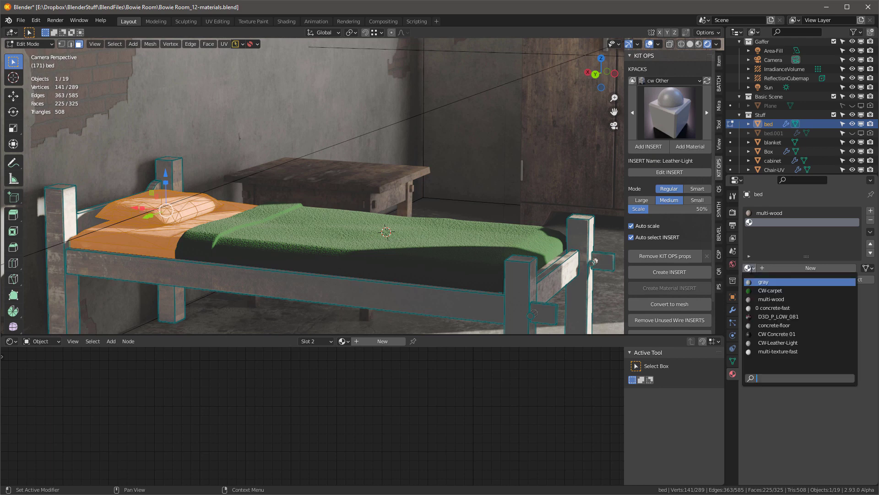
left_click(790, 342)
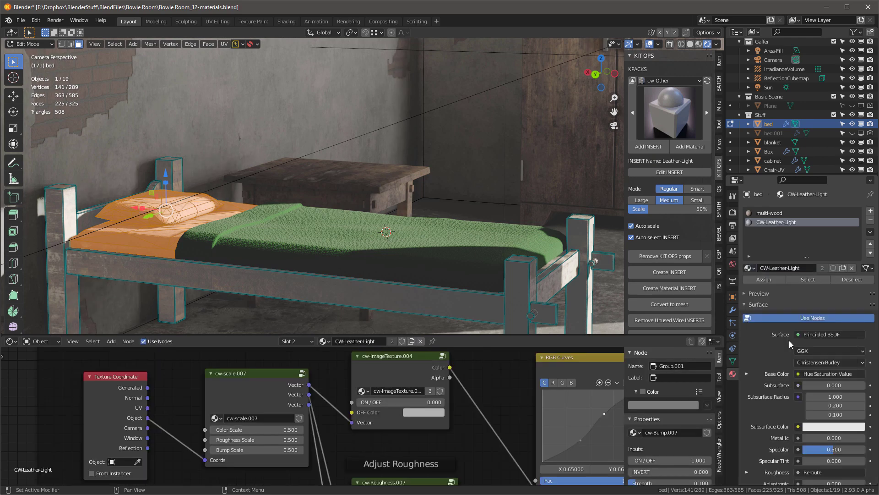
left_click(765, 279)
key("Tab")
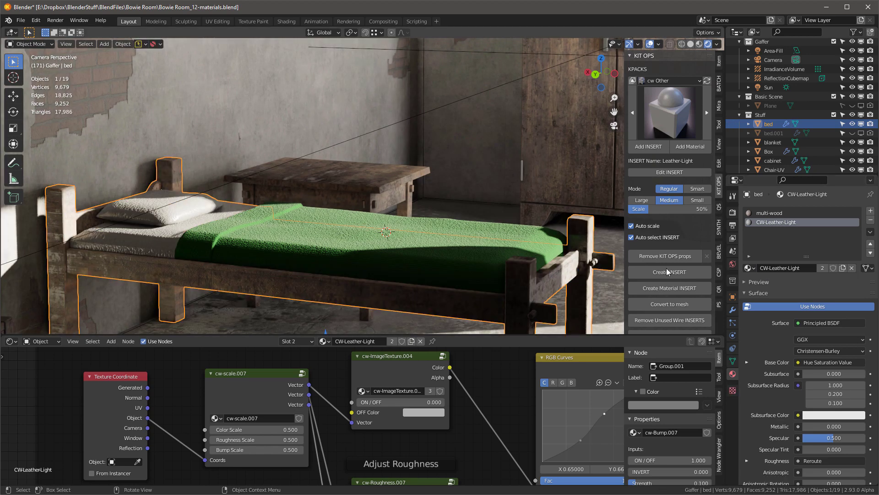
Set Bump Scale to 0 in the scale node of the CW-Leather-Light material
scroll(245, 408, "down", 2)
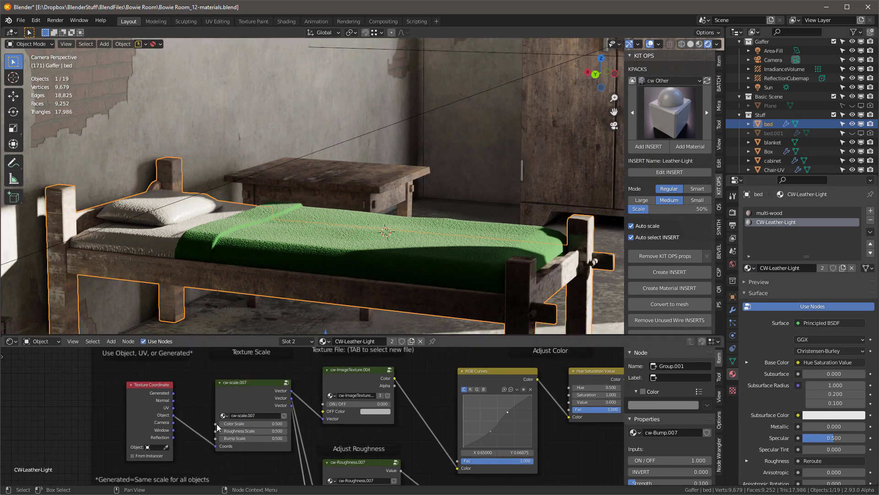
scroll(267, 446, "up", 3)
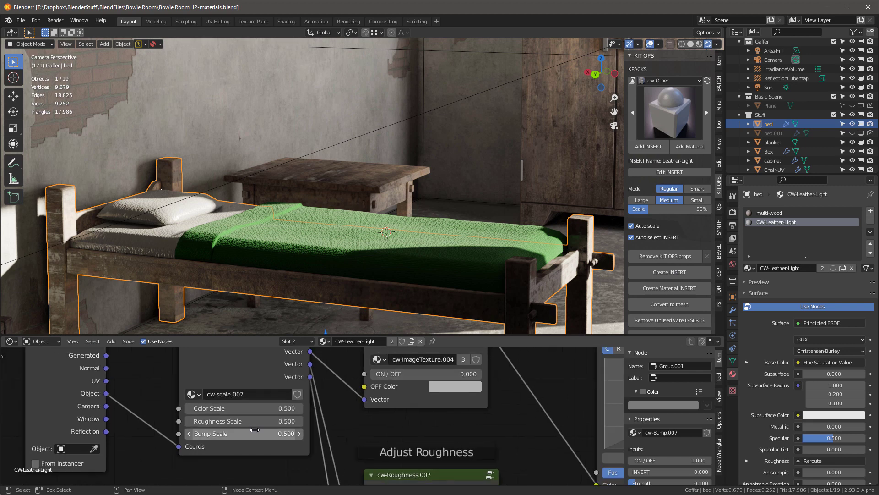
scroll(255, 426, "up", 3)
left_click(222, 434)
type("0")
key("Return")
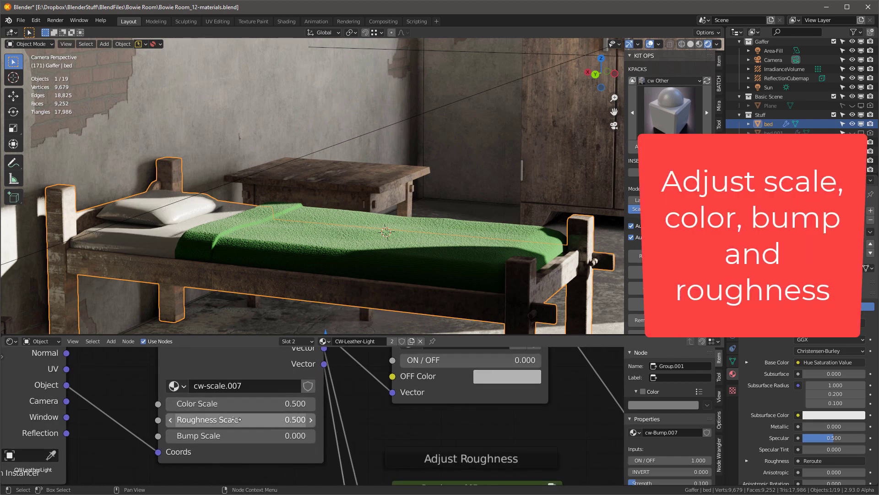
Set Roughness Amount to 2.710 in the CW-Leather-Light material and change its Off Color to white
scroll(237, 420, "down", 4)
middle_click_drag(237, 419, 104, 297)
left_click_drag(293, 403, 330, 403)
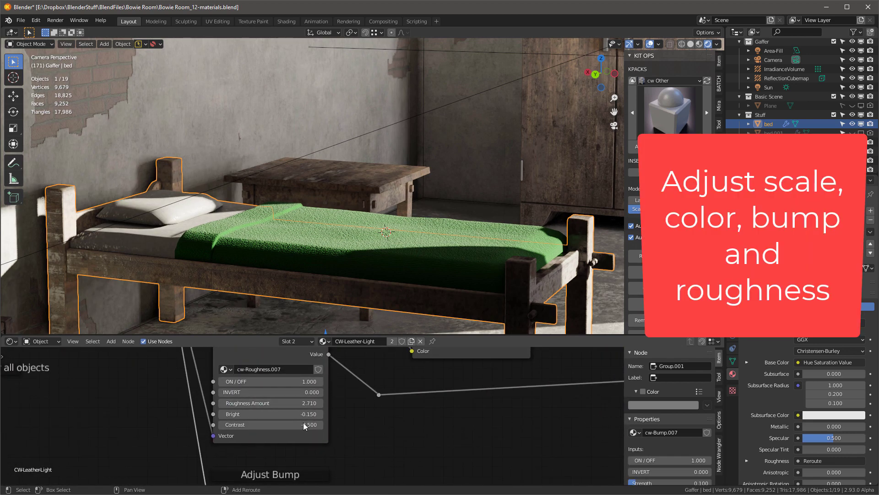
middle_click_drag(304, 423, 344, 484)
scroll(325, 424, "up", 2)
left_click(340, 434)
left_click_drag(422, 270, 421, 243)
scroll(115, 245, "up", 7)
scroll(283, 387, "down", 3)
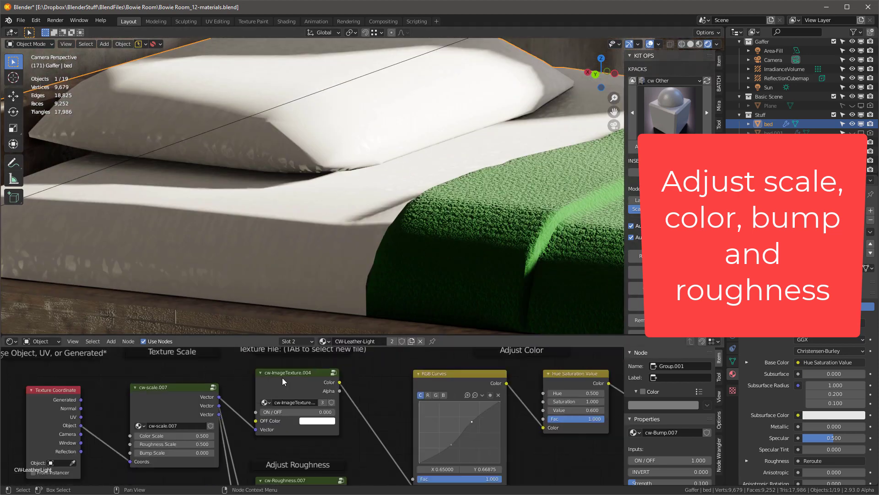
Adjust the texture scale values of the CW-Leather-Light material together in its scale node
scroll(282, 382, "up", 1)
middle_click_drag(160, 440, 297, 379)
left_click_drag(289, 385, 321, 405)
scroll(284, 274, "down", 7)
middle_click_drag(465, 481, 450, 411)
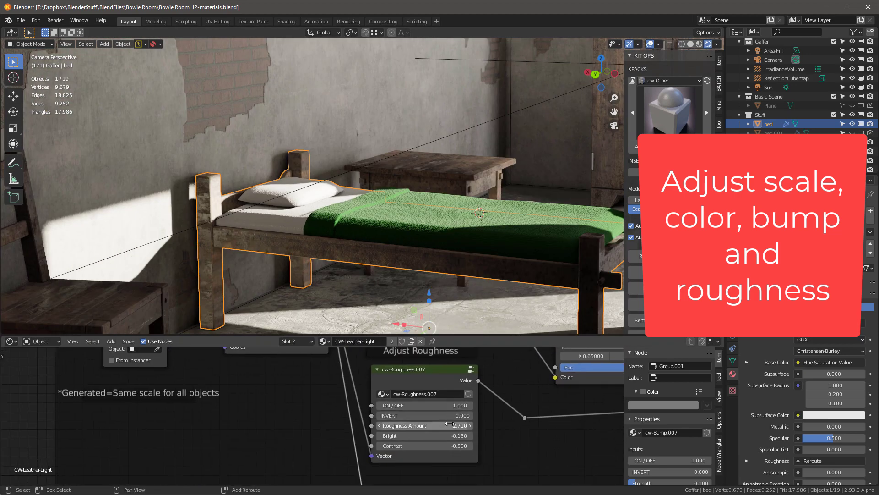
Set Roughness Amount to 2.900 and Contrast to -1.000 in the CW-Leather-Light roughness node
left_click_drag(450, 423, 458, 423)
scroll(292, 402, "down", 1)
middle_click_drag(292, 402, 256, 395)
scroll(256, 394, "up", 4)
left_click_drag(440, 448, 408, 448)
scroll(287, 184, "up", 7)
scroll(237, 385, "down", 6)
middle_click_drag(238, 385, 194, 344)
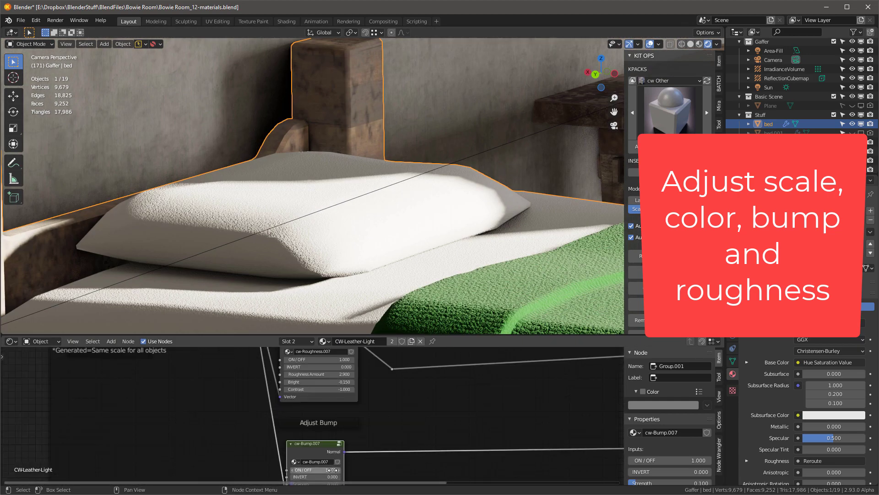
Adjust the bump intensity of the pillow and mattress in the CW-Leather-Light bump node
left_click_drag(332, 470, 309, 470)
scroll(369, 292, "down", 5)
scroll(306, 470, "up", 4)
middle_click_drag(306, 470, 338, 441)
left_click_drag(338, 441, 347, 441)
scroll(354, 209, "down", 8)
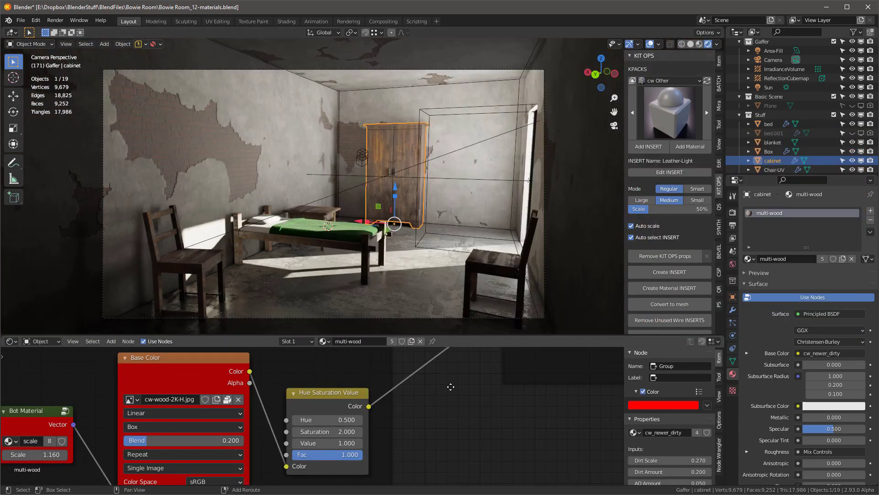
Set Saturation to 2 in the Hue Saturation Value node feeding the Top Color of the cabinet's multi-wood material
scroll(447, 378, "up", 5, "shift")
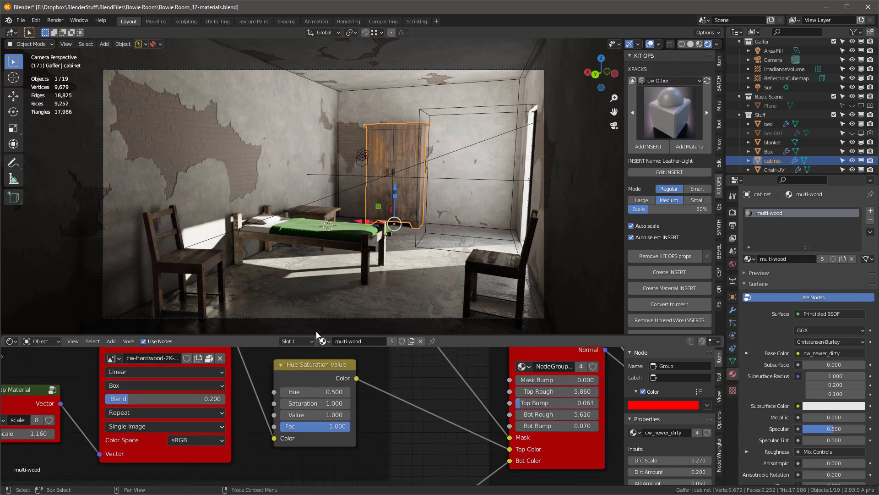
scroll(301, 399, "up", 2)
left_click(312, 405)
type("2")
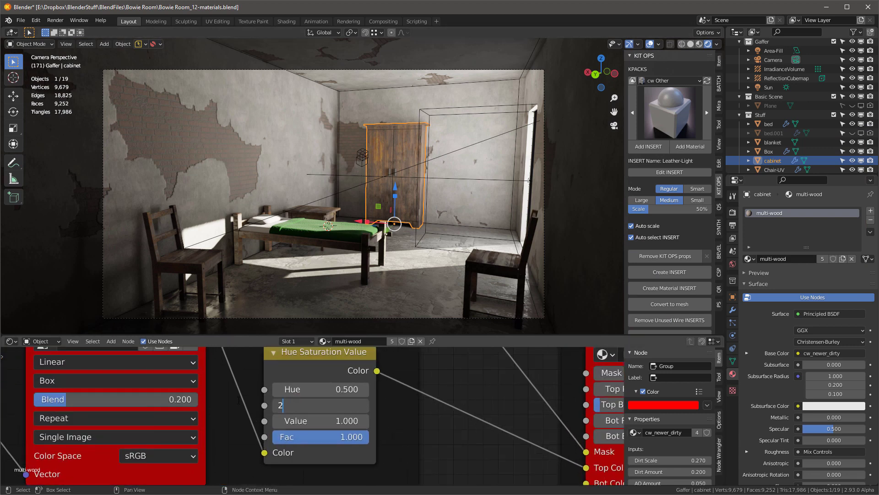
key("Return")
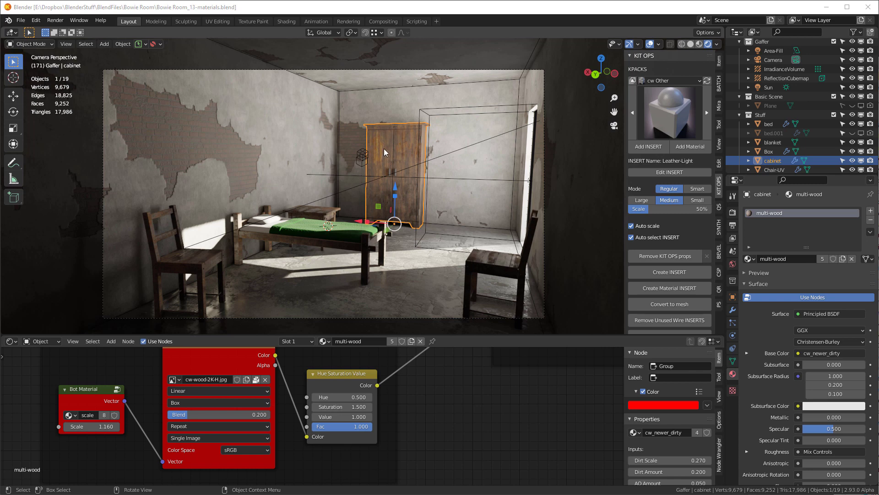
Switch to wireframe display, add a 2 m cube and reposition it in the top view inside the room
key("KP_Decimal")
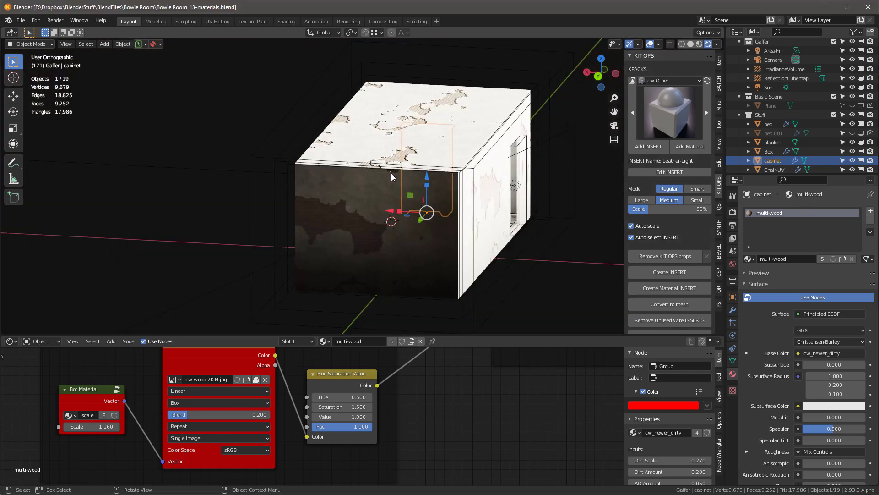
key("z")
left_click(137, 264)
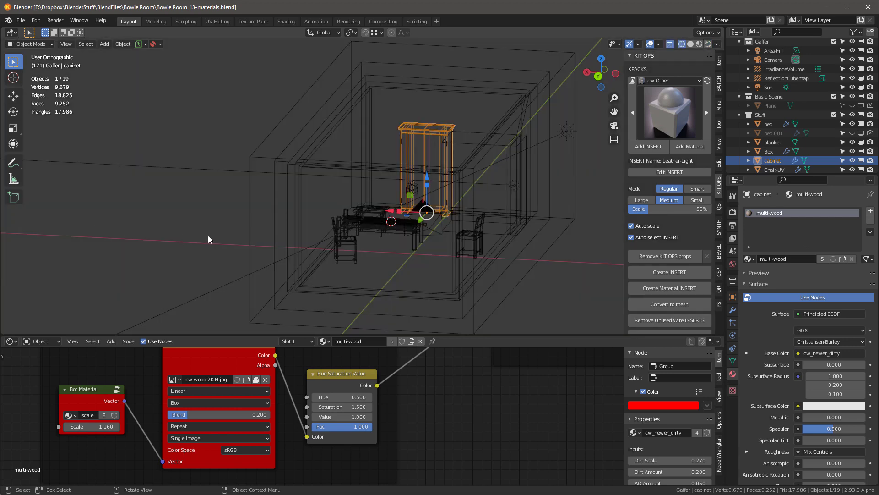
left_click(213, 238)
key("shift+a")
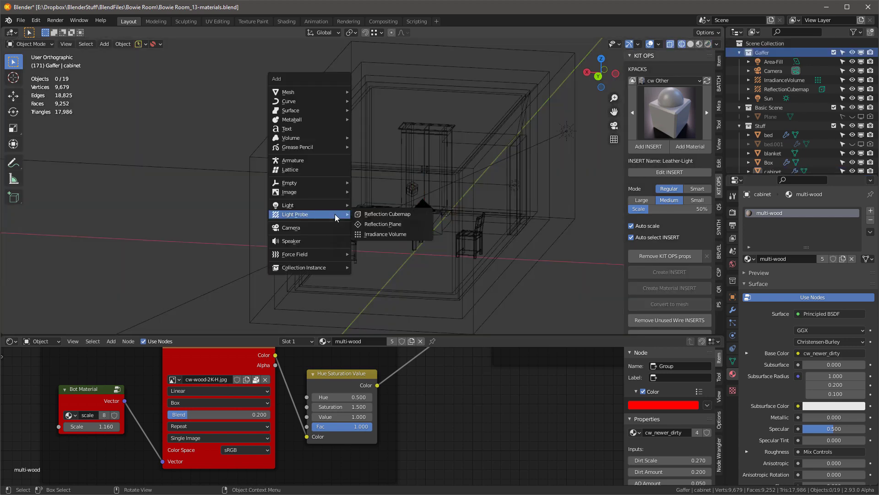
left_click(377, 117)
key("KP_7")
key("g")
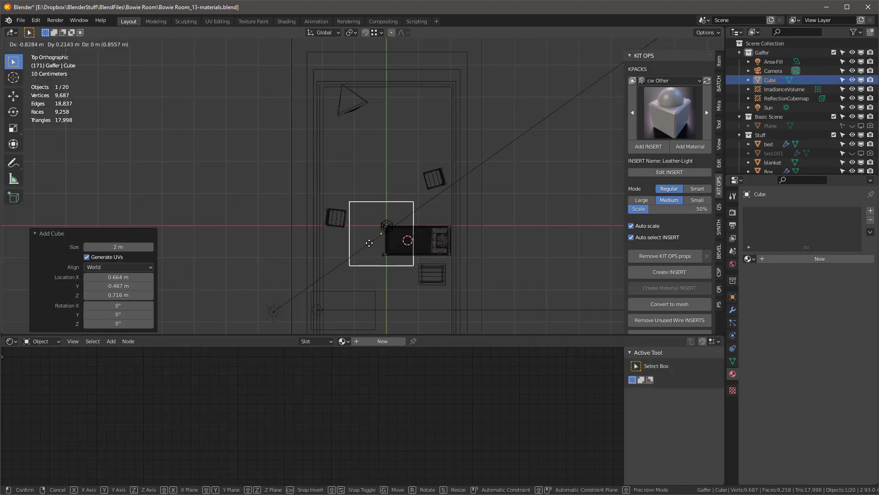
left_click(371, 242)
Scale up the cube and shift it along X until it spans the room's width
scroll(400, 234, "down", 3)
scroll(399, 233, "up", 1)
middle_click_drag(403, 260, 392, 228, "shift")
key("s")
left_click(417, 188)
key("g")
key("x")
left_click(420, 188)
scroll(407, 220, "up", 1)
key("s")
left_click(410, 225)
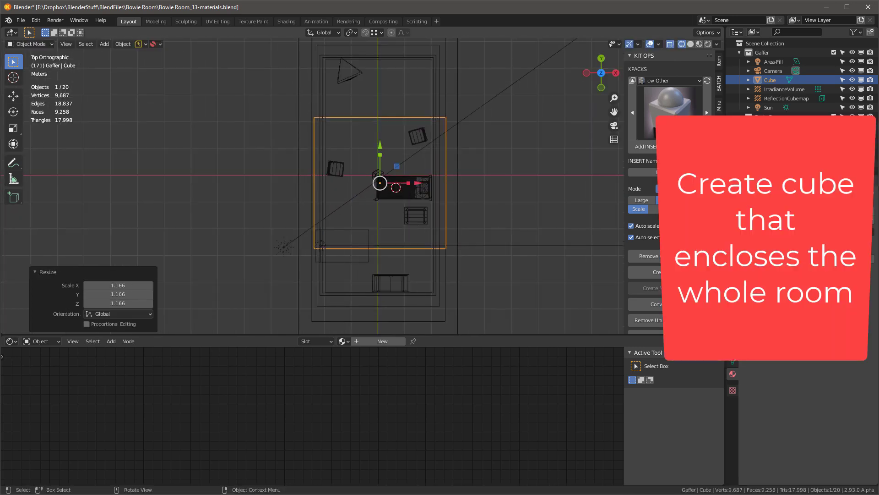
Stretch the cube along Y and move it about 0.43 m in Y and 0.97 m in Z to enclose the room
key("s")
key("y")
left_click(383, 139)
key("KP_3")
scroll(348, 126, "down", 1)
left_click_drag(384, 186, 394, 164)
middle_click_drag(287, 178, 353, 206)
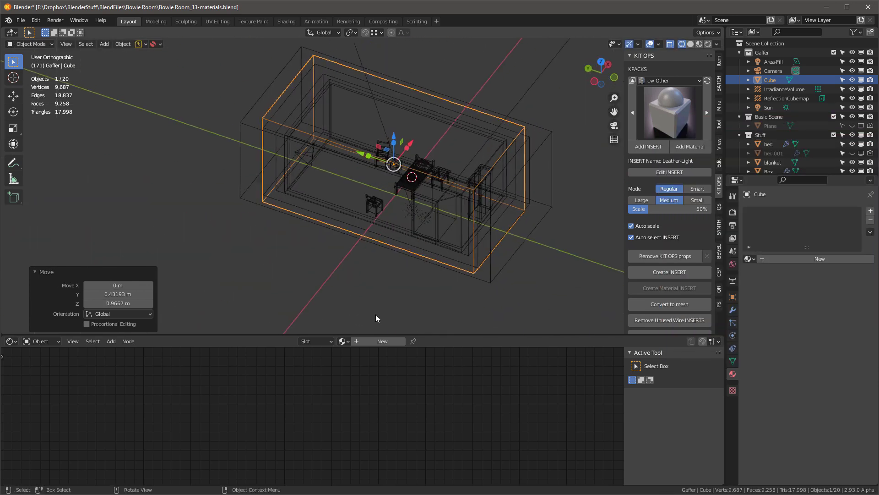
Create a new material on the enclosing cube and name it volumetric-effect
left_click(379, 341)
double_click(373, 341)
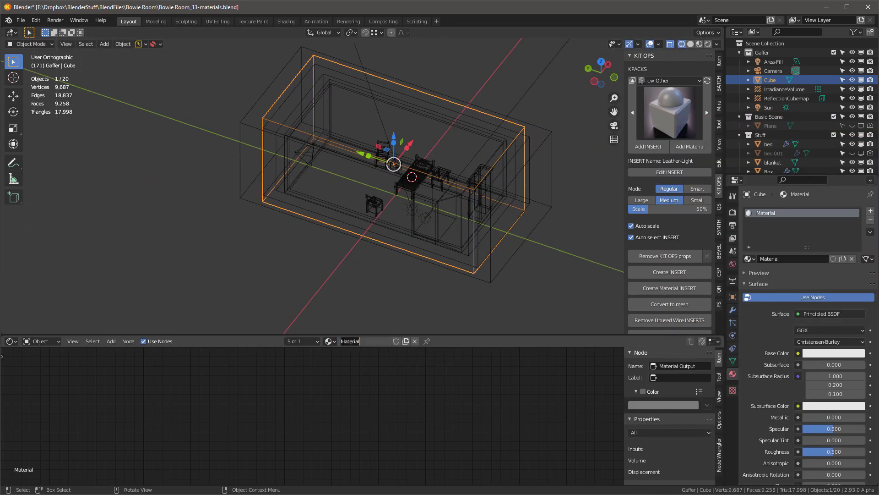
type("volumetric-effect")
key("Return")
Replace the Principled BSDF with a Principled Volume node connected to the Volume input of the Material Output
key("Home")
left_click(309, 362)
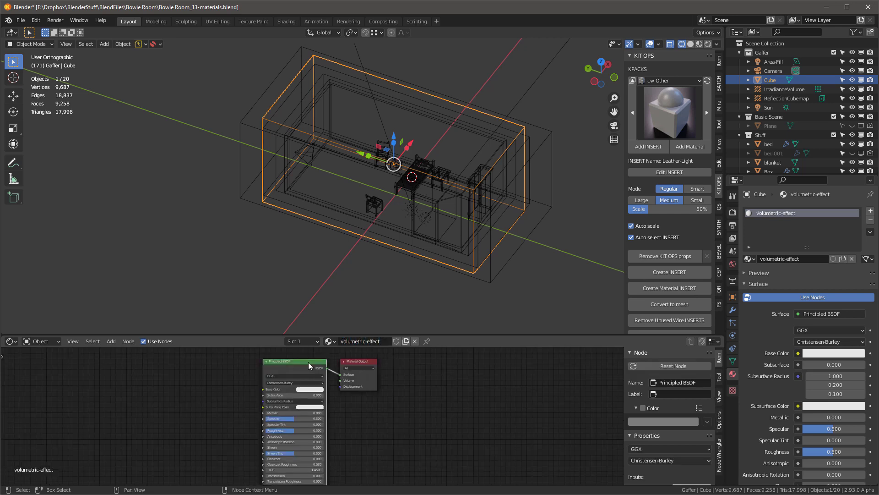
key("x")
key("shift+a")
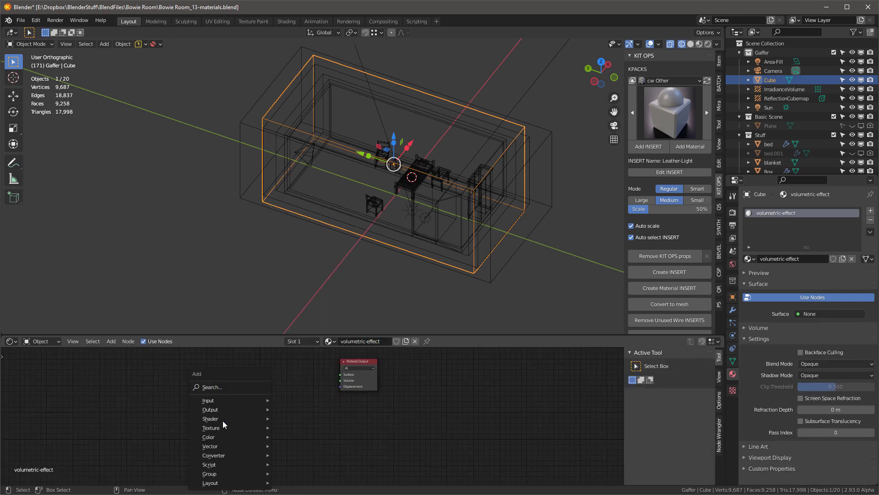
mouse_move(221, 418)
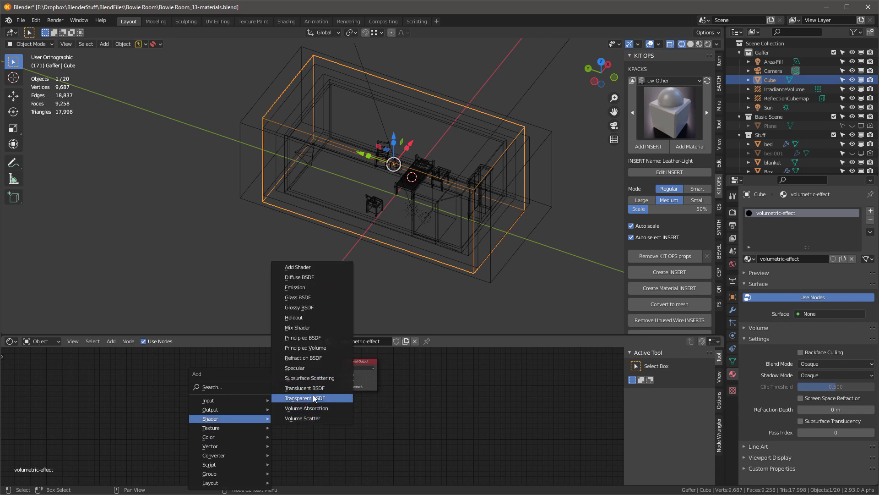
left_click(309, 348)
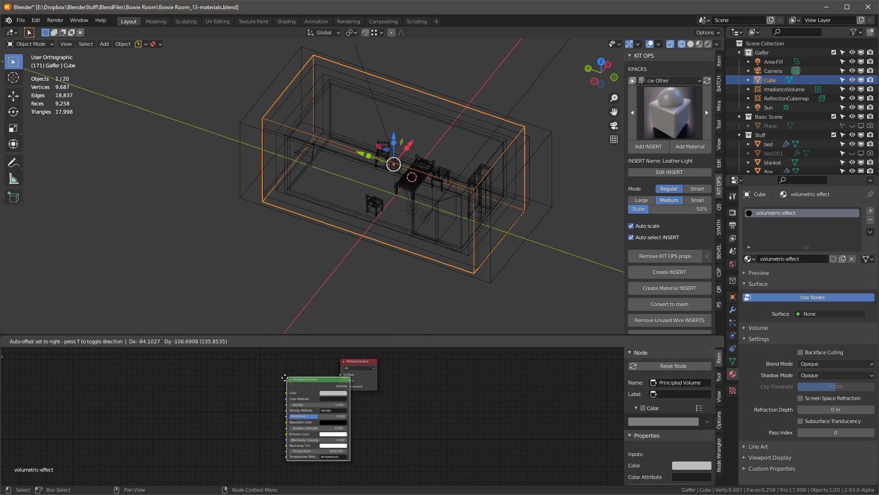
left_click(319, 392)
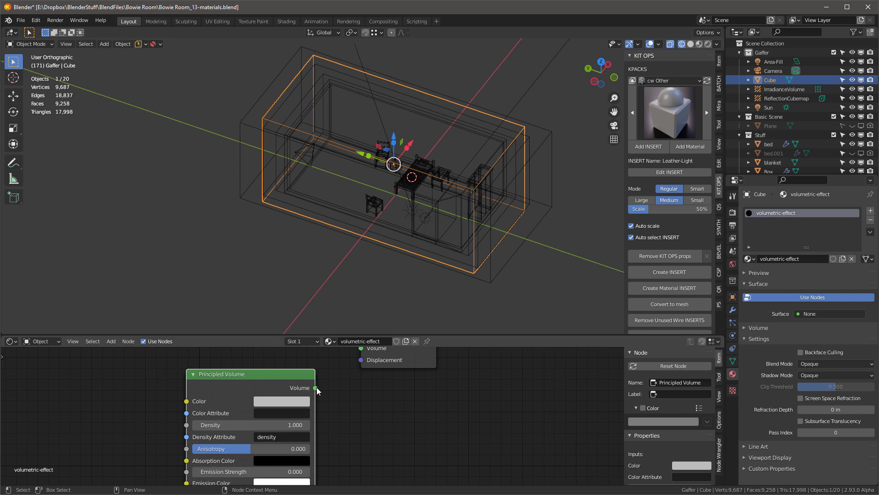
scroll(369, 401, "down", 3, "shift")
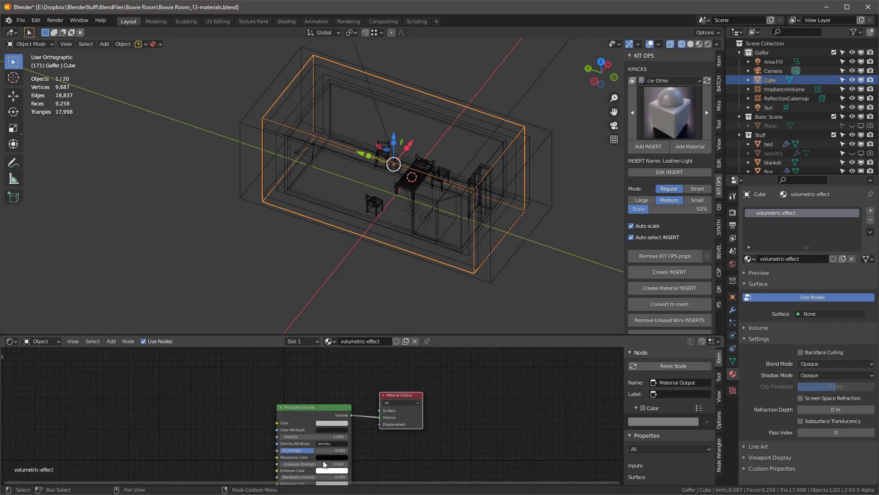
Set the Density of the Principled Volume node to 0.04
scroll(331, 422, "up", 7)
left_click(356, 420)
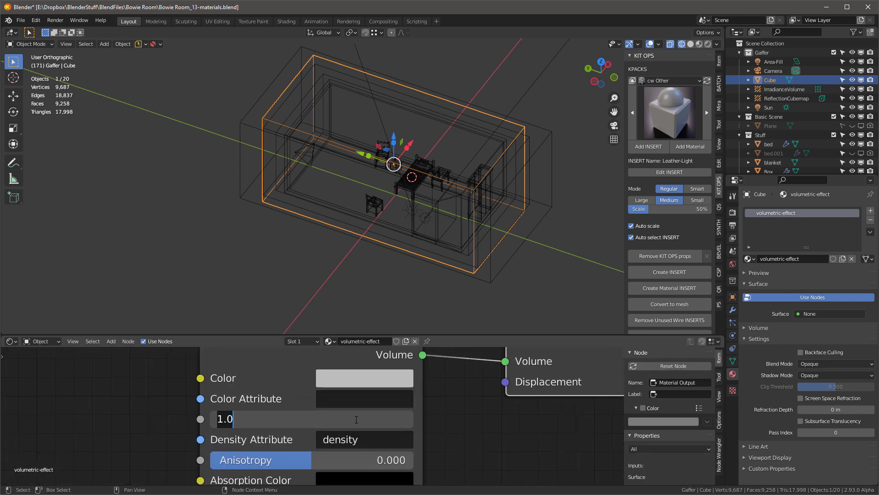
type("0.04")
key("Return")
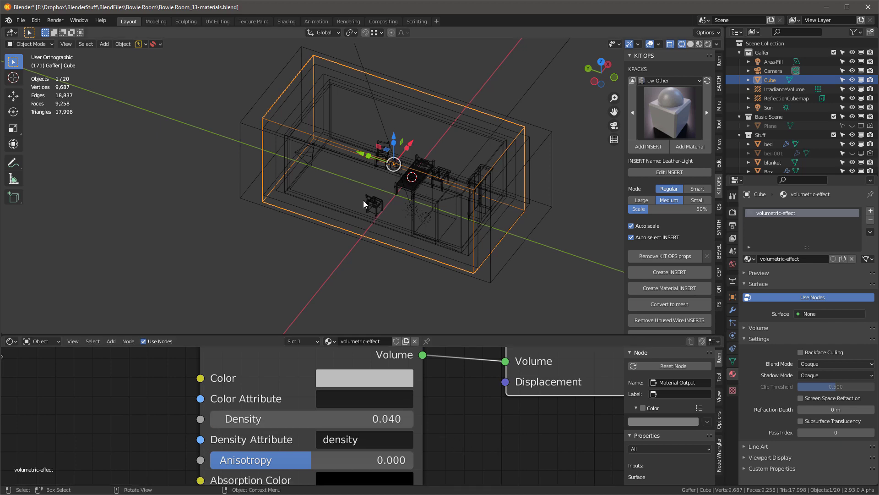
Show the room through the camera in rendered display without viewport overlays, and save the file
key("KP_0")
key("z")
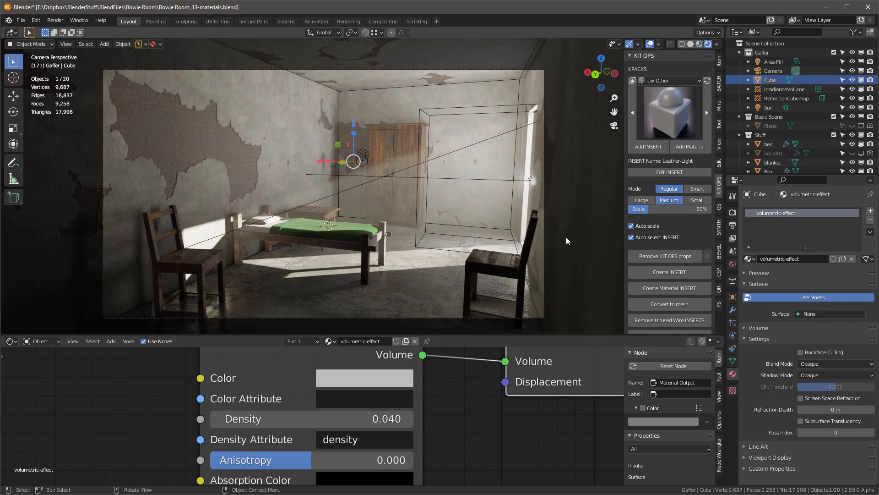
right_click(354, 141)
key("Escape")
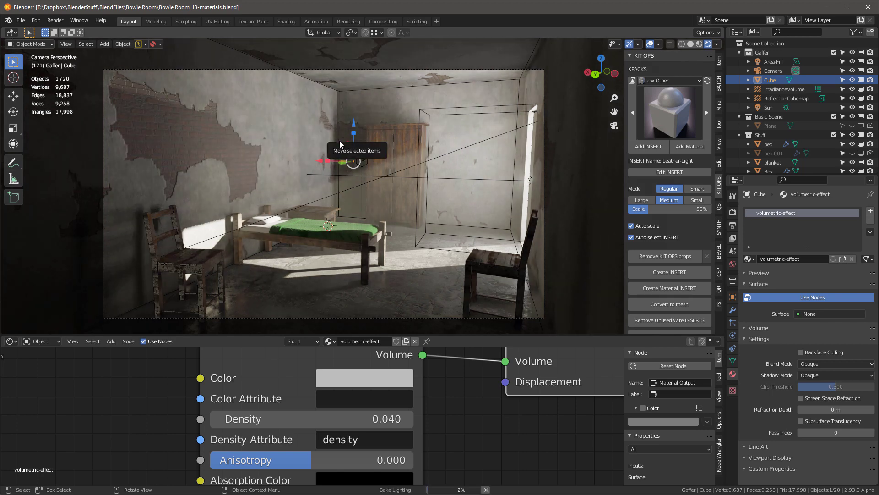
left_click(650, 44)
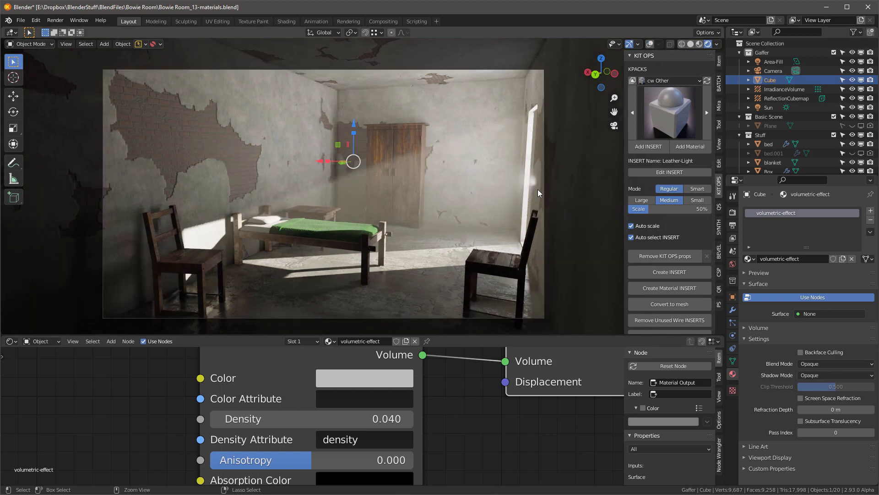
key("ctrl+s")
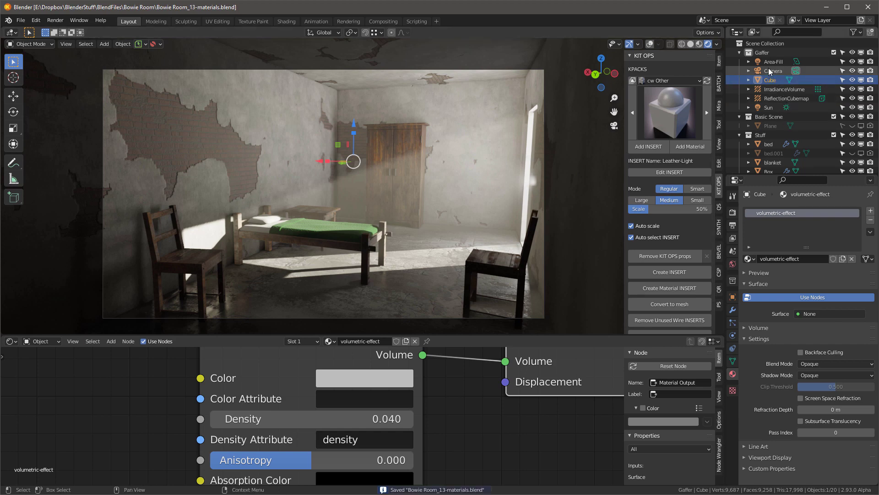
Try the Cycles render engine to compare the volumetric lighting, and return to Eevee
left_click(732, 212)
left_click(813, 211)
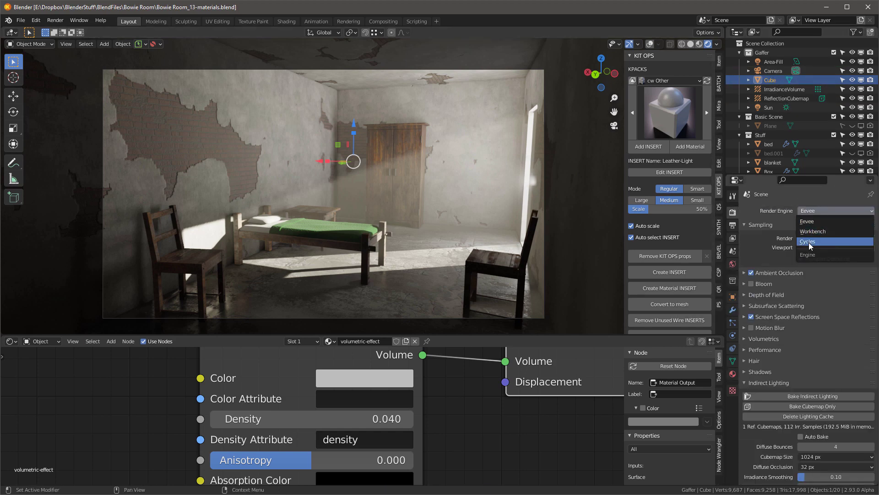
left_click(810, 241)
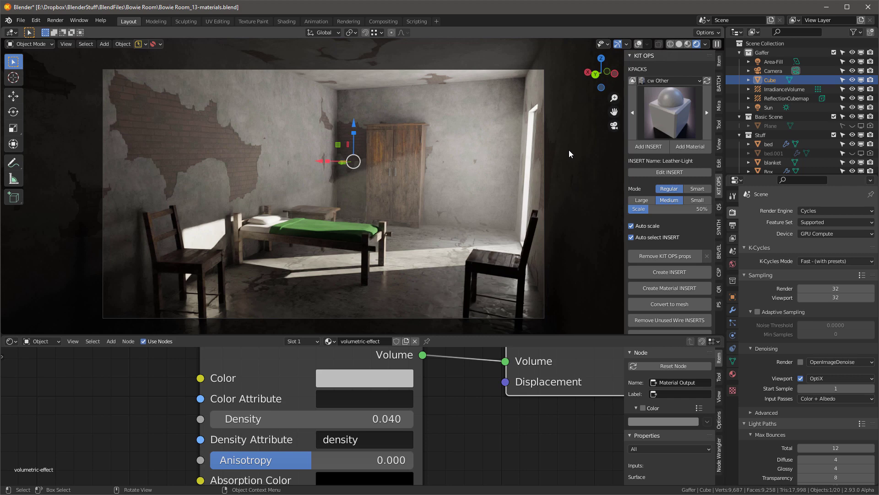
left_click(814, 212)
left_click(811, 220)
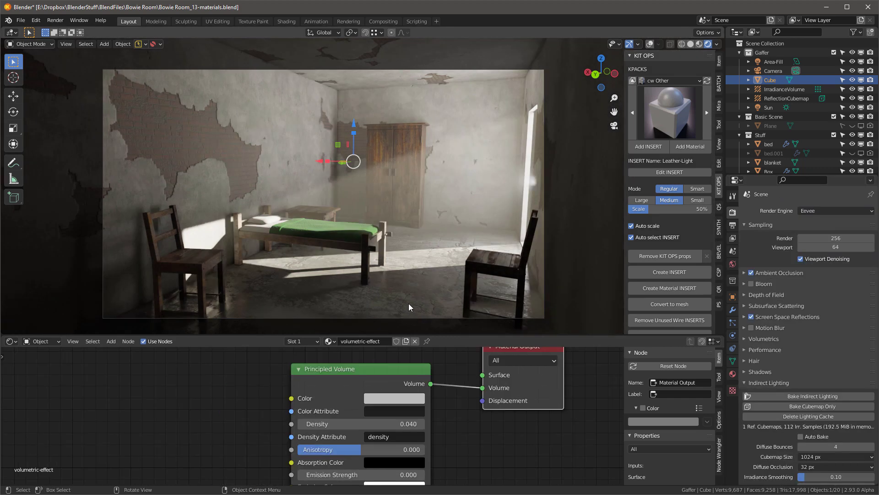
Set Top Rough to 7.780 and Bot Rough to 8.340 in the room's concrete-floor material
left_click(409, 303)
left_click(733, 375)
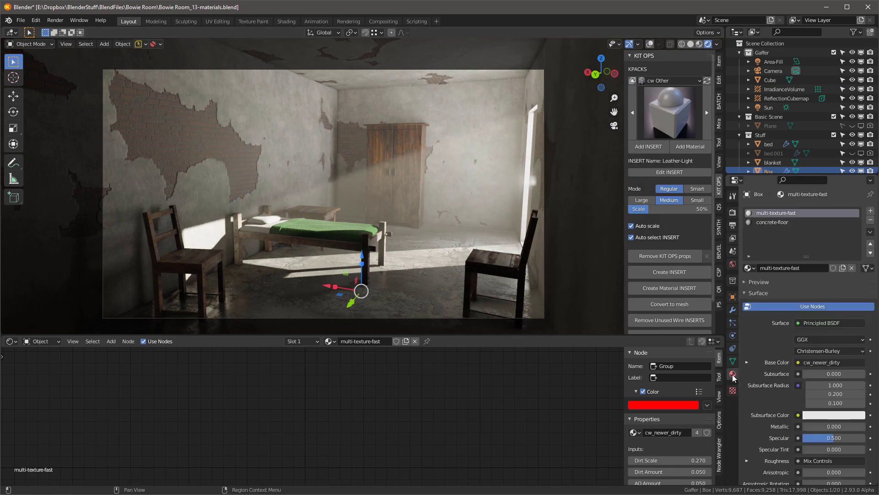
left_click(761, 224)
key("Home")
scroll(311, 422, "up", 10)
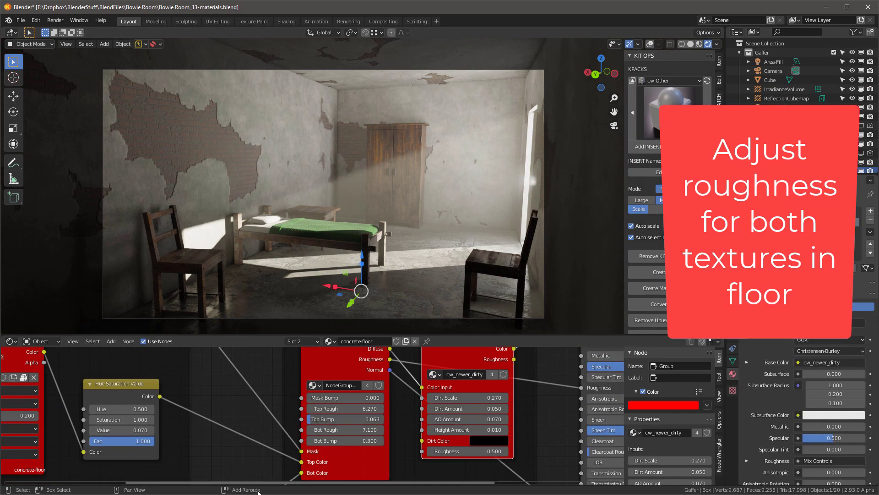
left_click_drag(420, 393, 455, 392)
left_click_drag(420, 437, 468, 436)
left_click_drag(420, 392, 456, 392)
left_click_drag(421, 436, 430, 436)
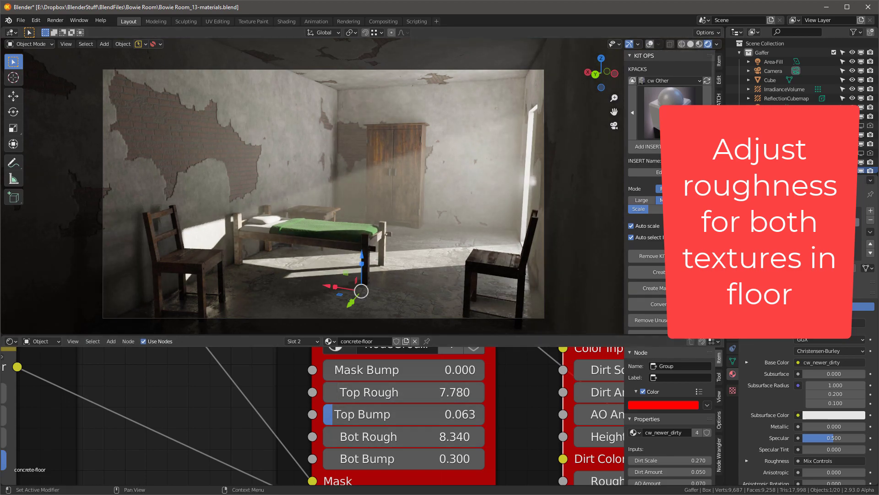
Change the scene's render engine from Eevee to Cycles
left_click(733, 212)
left_click(810, 211)
left_click(812, 241)
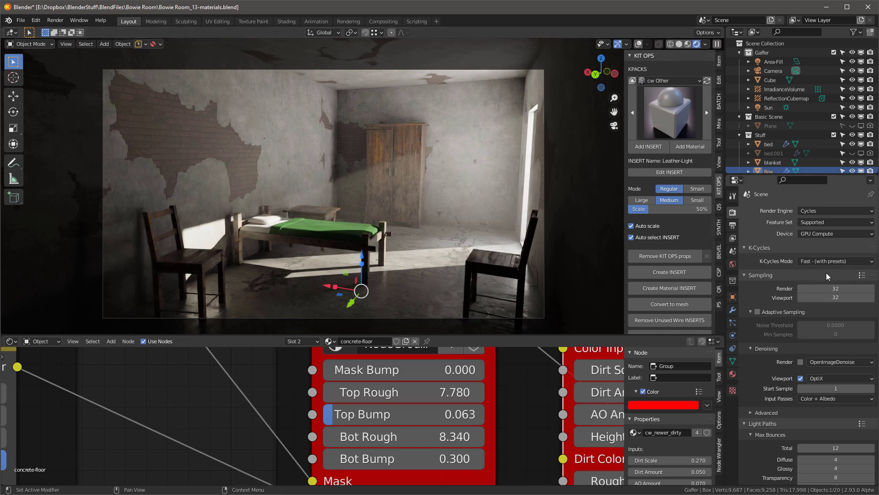
Try the Default - (Highest Quality) K-Cycles mode for comparison, and return to Fast - (with presets)
left_click(836, 260)
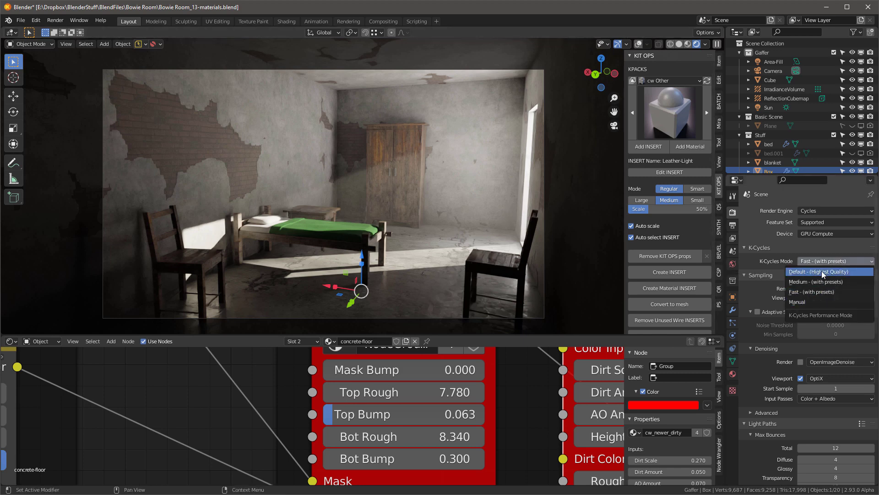
left_click(825, 271)
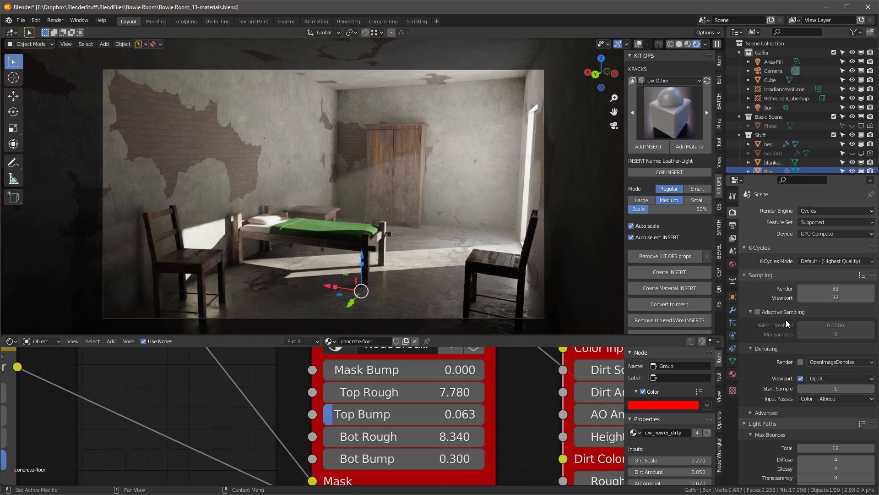
left_click(817, 260)
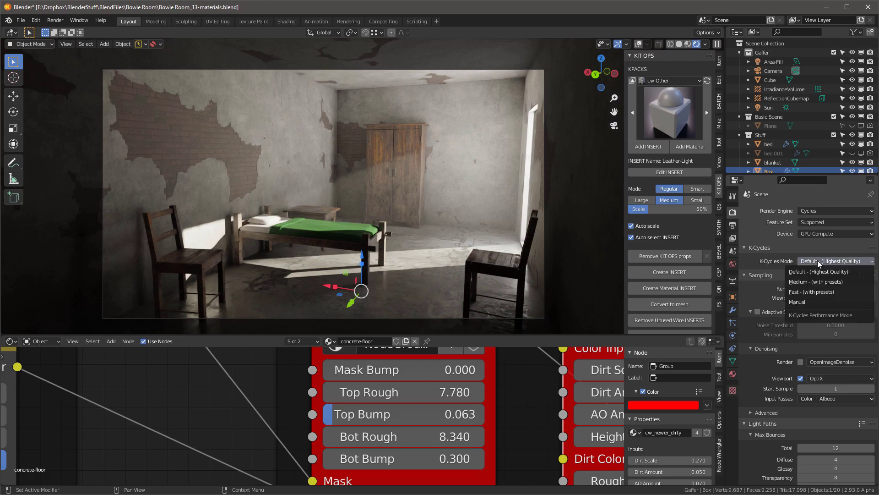
left_click(811, 292)
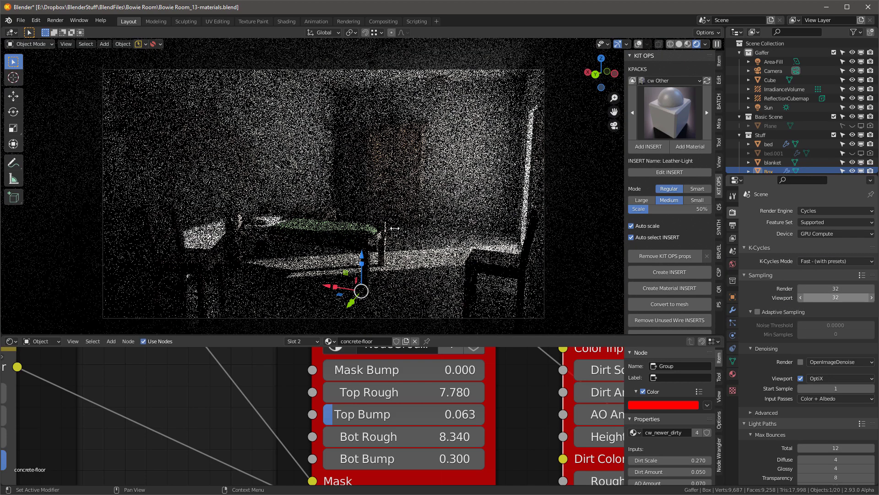